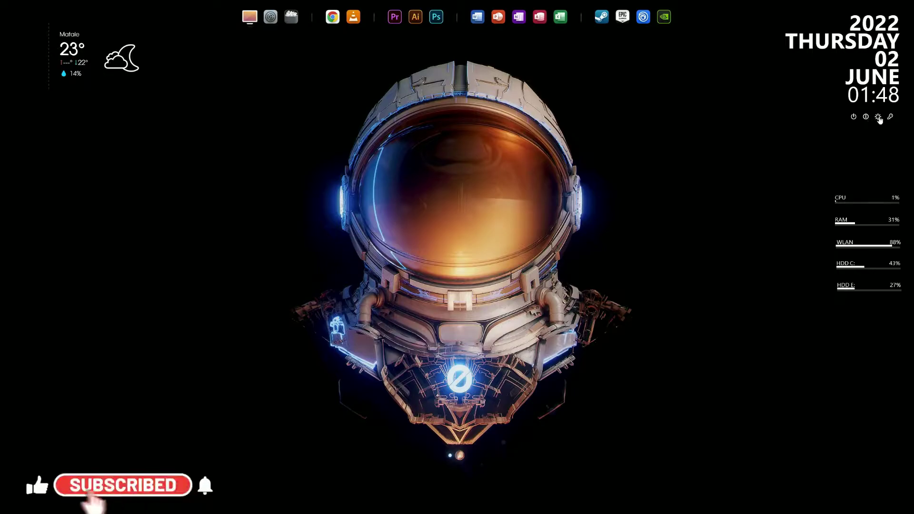
Open This PC and Control Panel from the dock, then close both
click(244, 21)
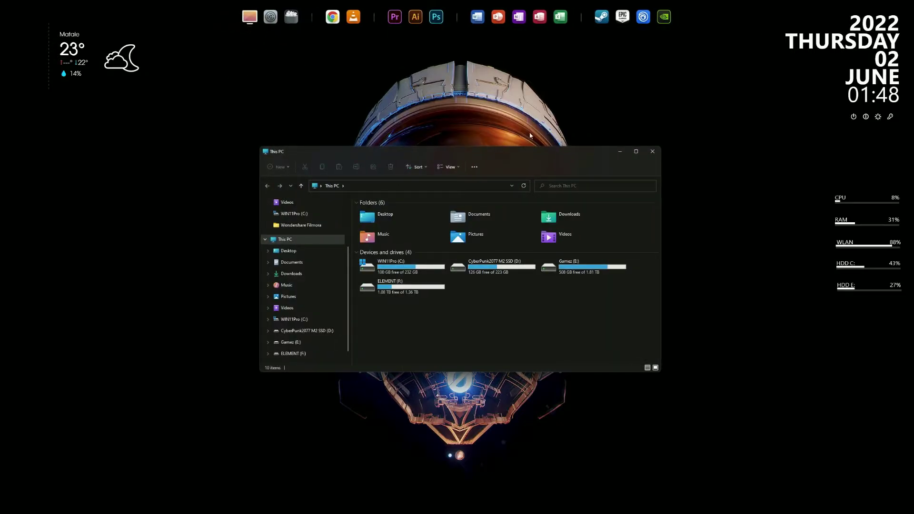
click(653, 152)
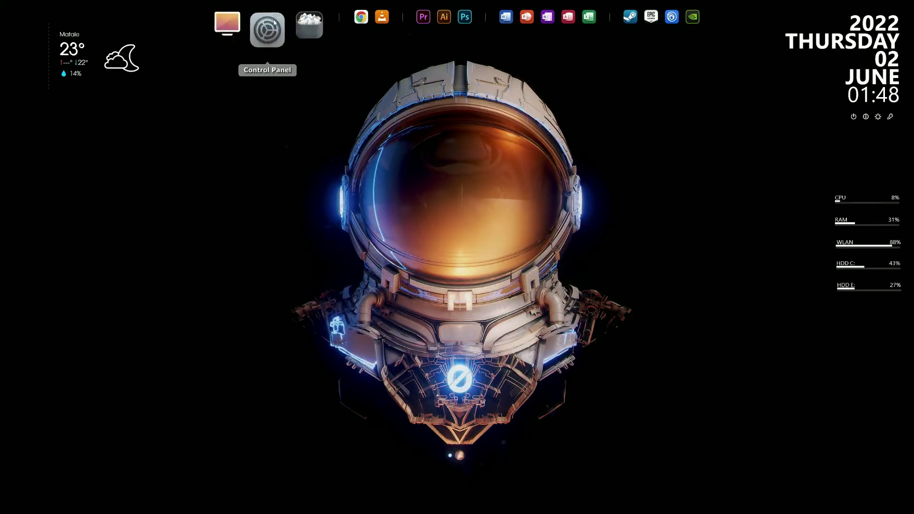
click(275, 22)
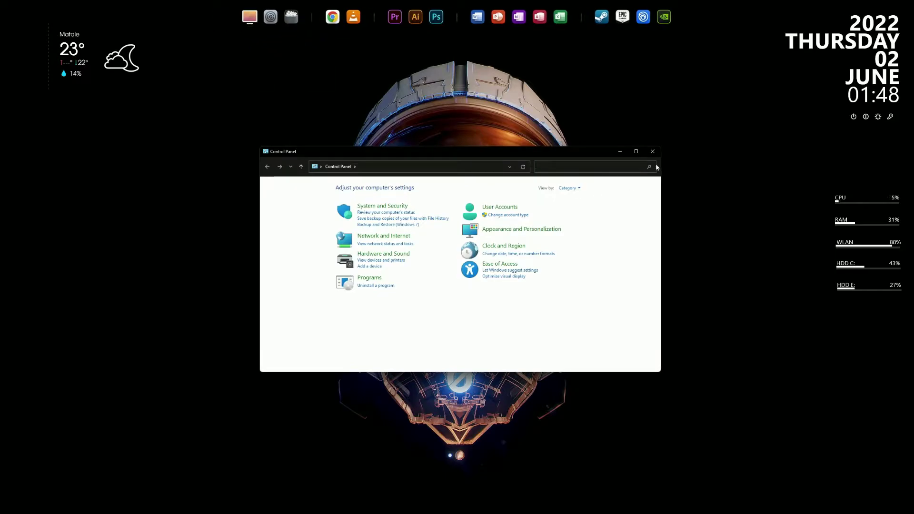
click(659, 153)
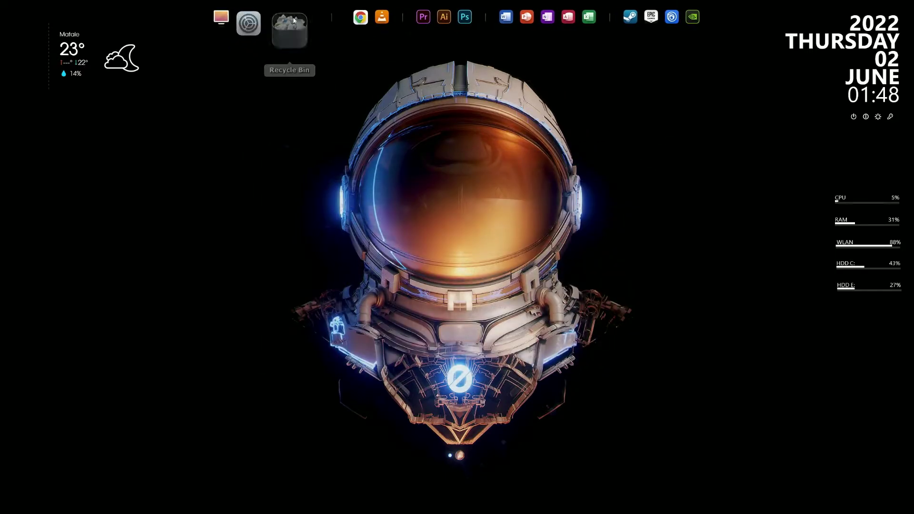
Permanently delete all 22 items in the Recycle Bin and close its window
click(293, 22)
click(498, 167)
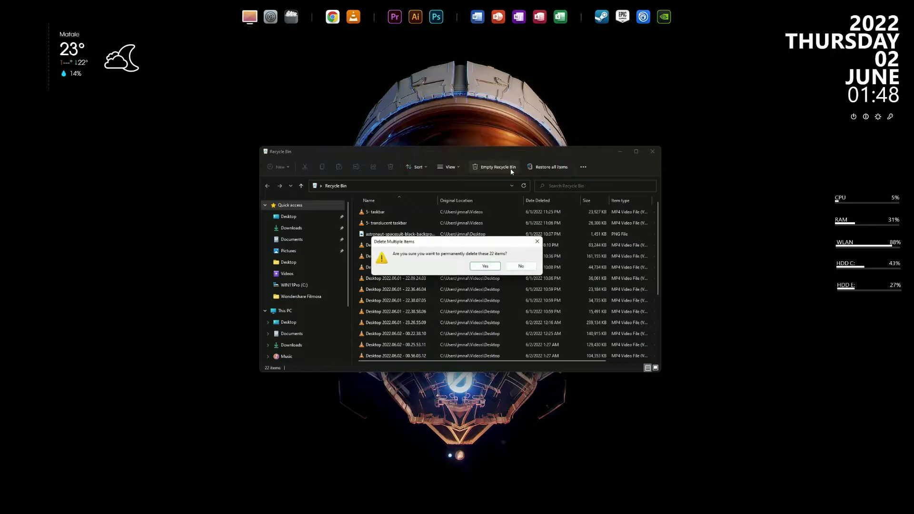
click(498, 269)
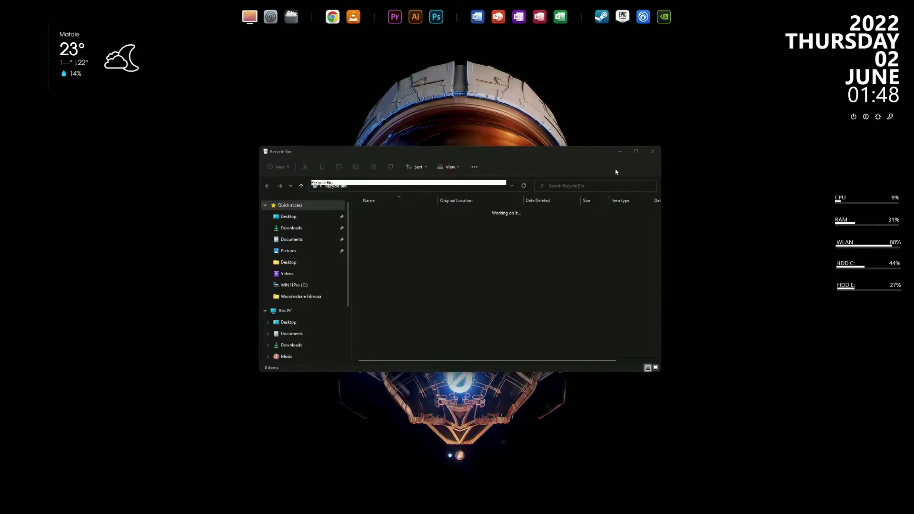
click(653, 152)
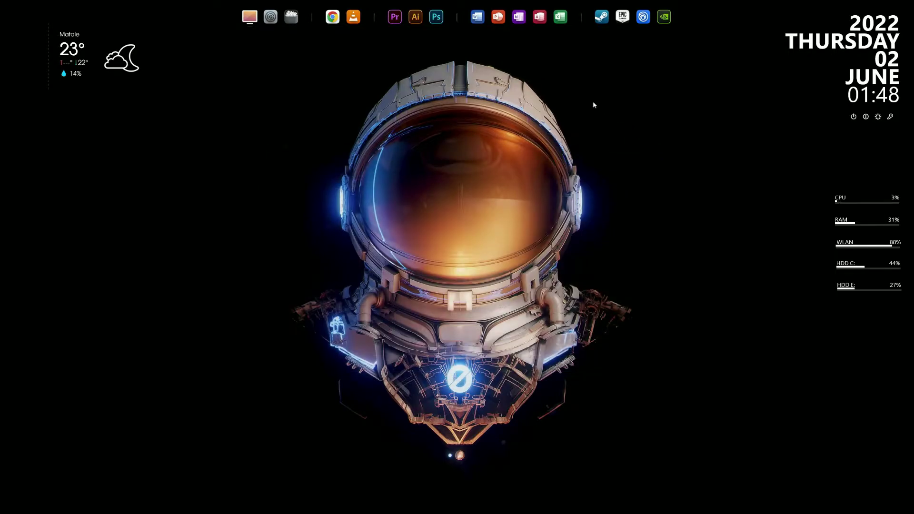
click(332, 18)
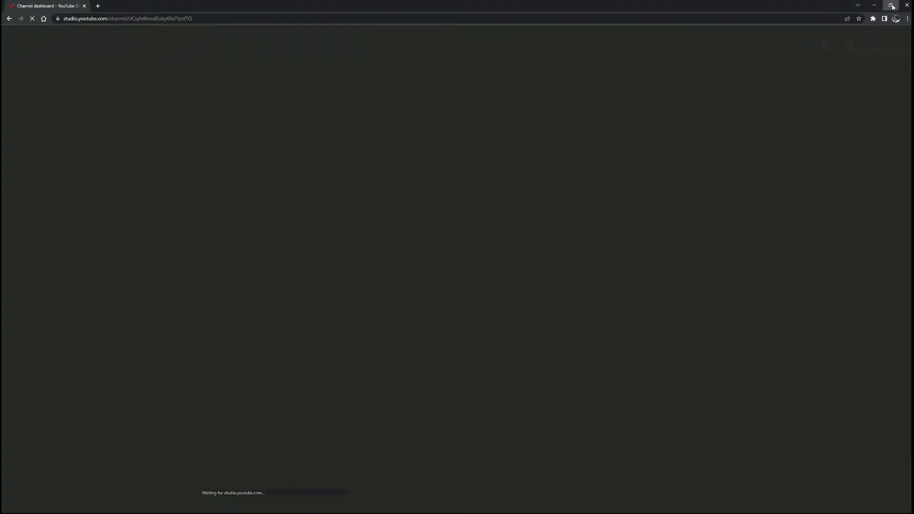
click(889, 4)
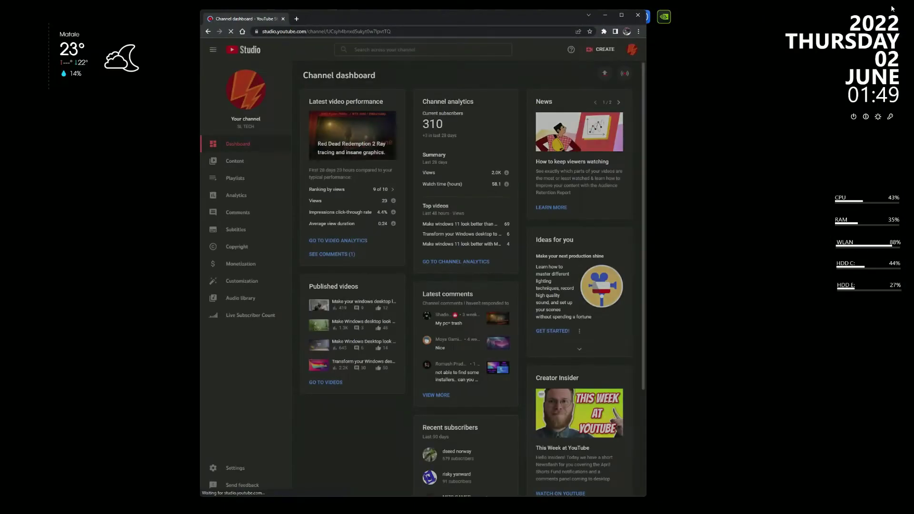
click(215, 299)
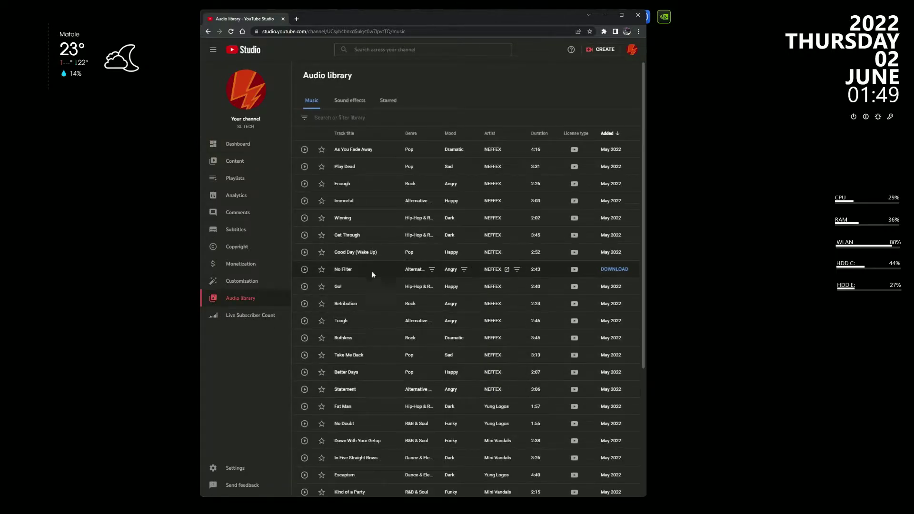
click(304, 270)
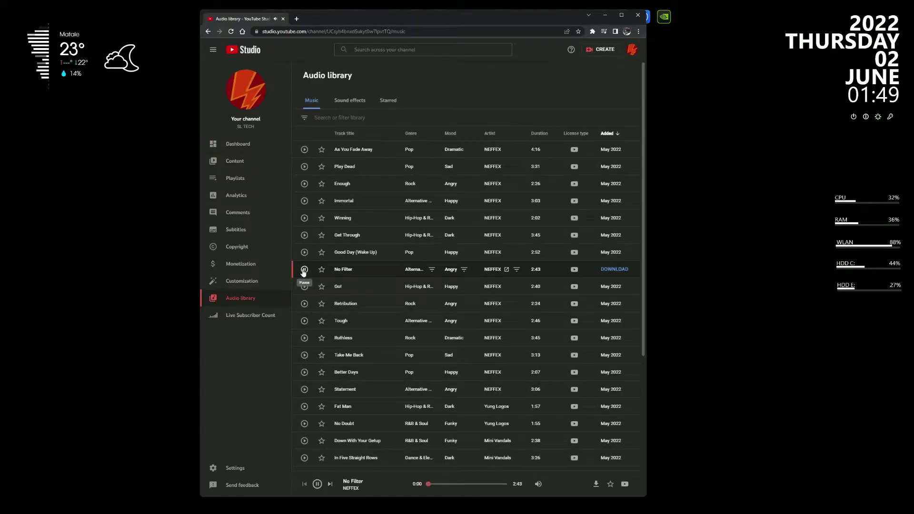
click(304, 270)
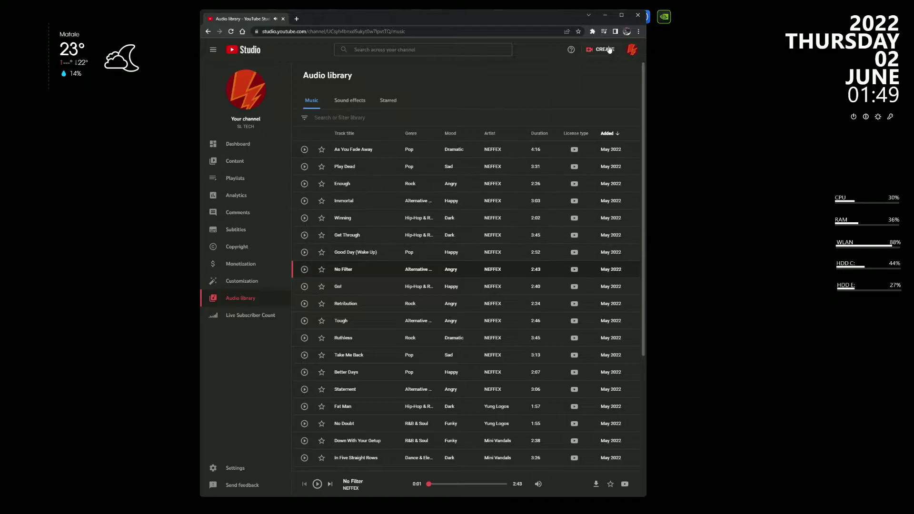
click(631, 15)
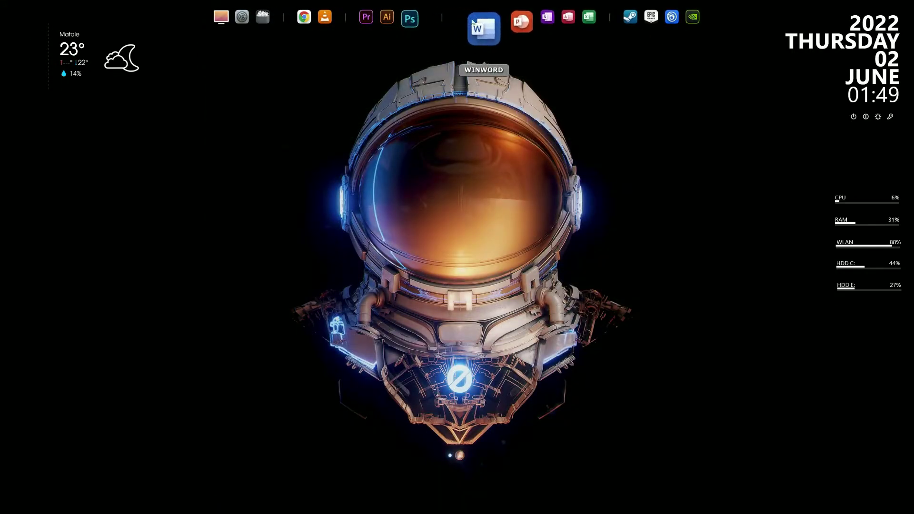
click(476, 25)
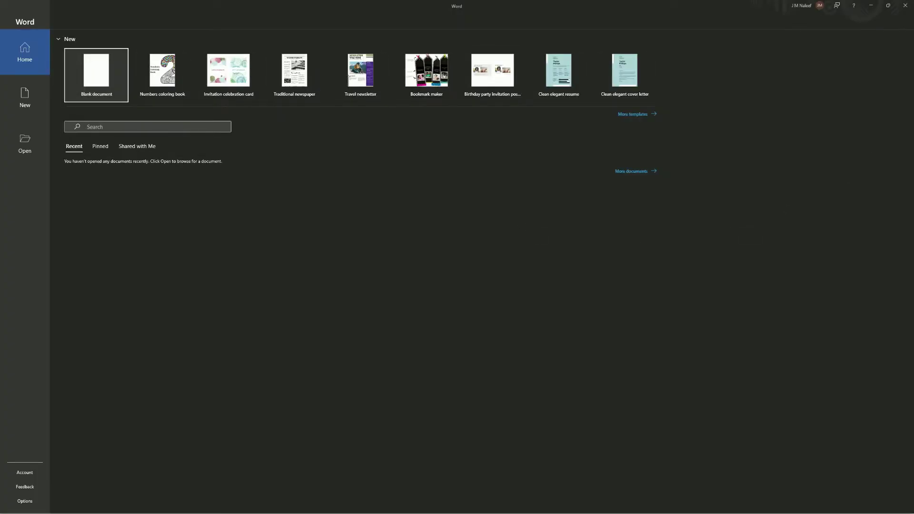
click(904, 7)
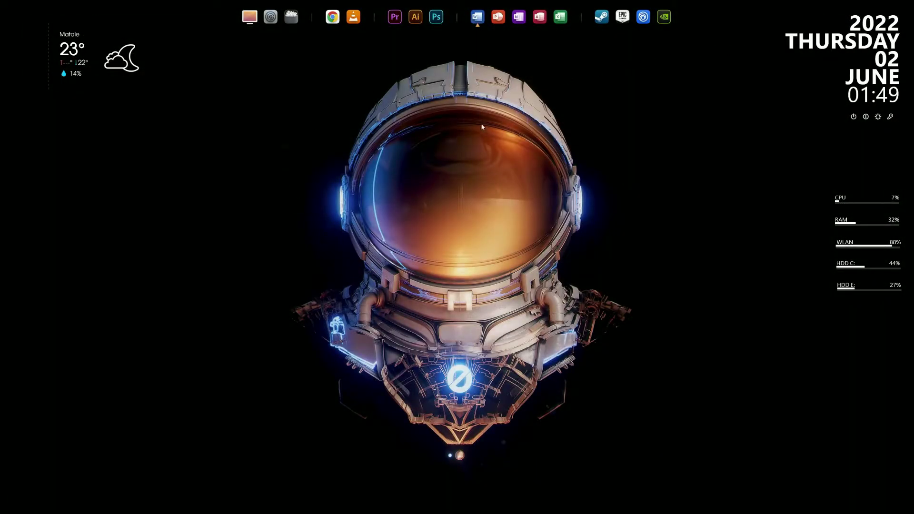
click(664, 22)
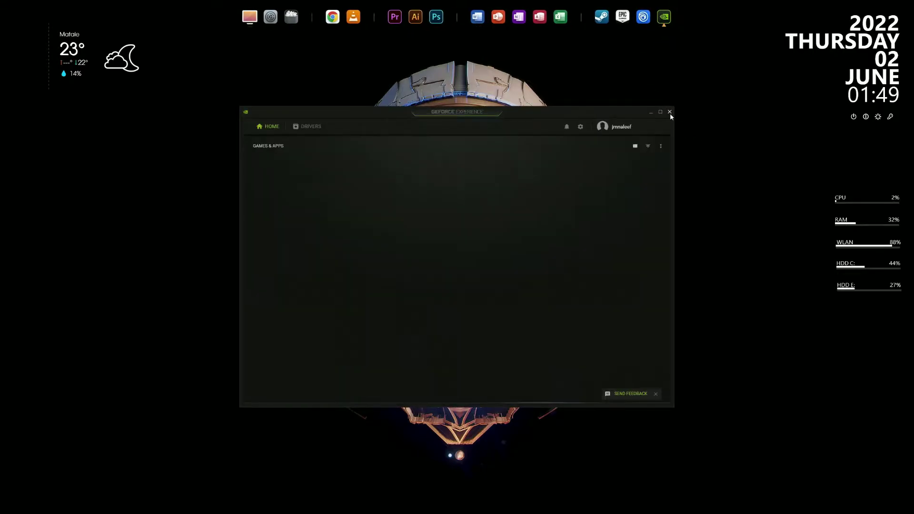
click(670, 113)
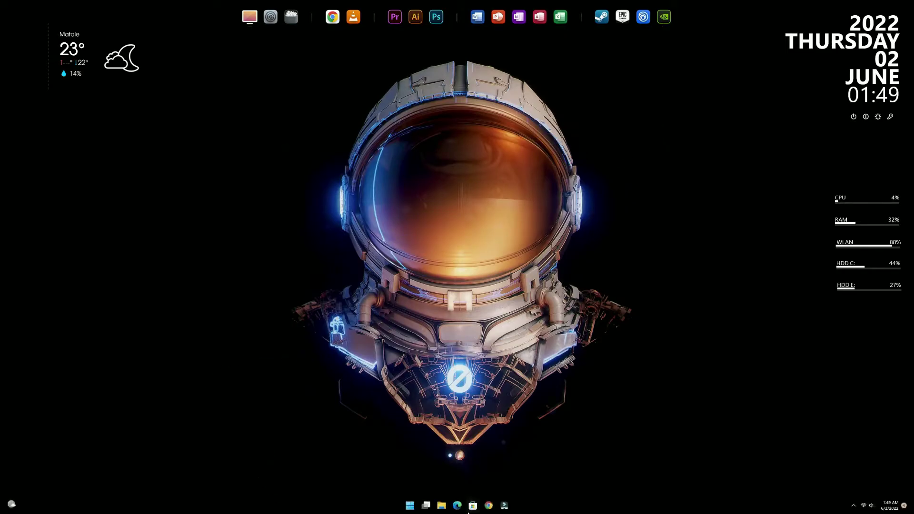
click(410, 506)
click(411, 506)
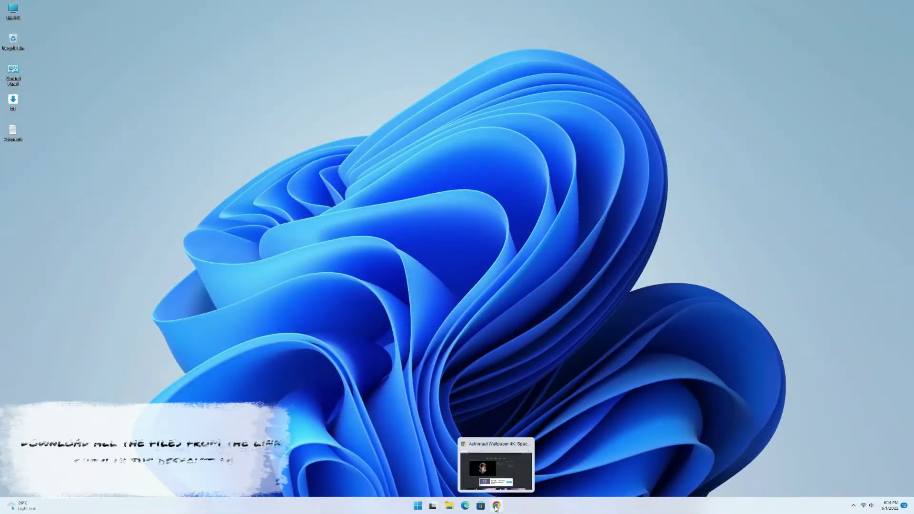
Download the 2560x1440 desktop astronaut wallpaper from 4kwallpapers and the Rainmeter installer from rainmeter.net
click(496, 507)
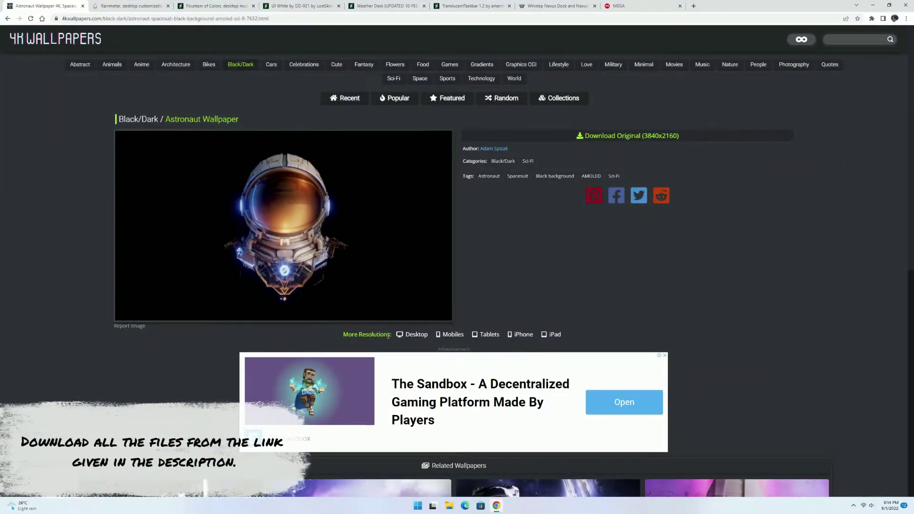
click(424, 335)
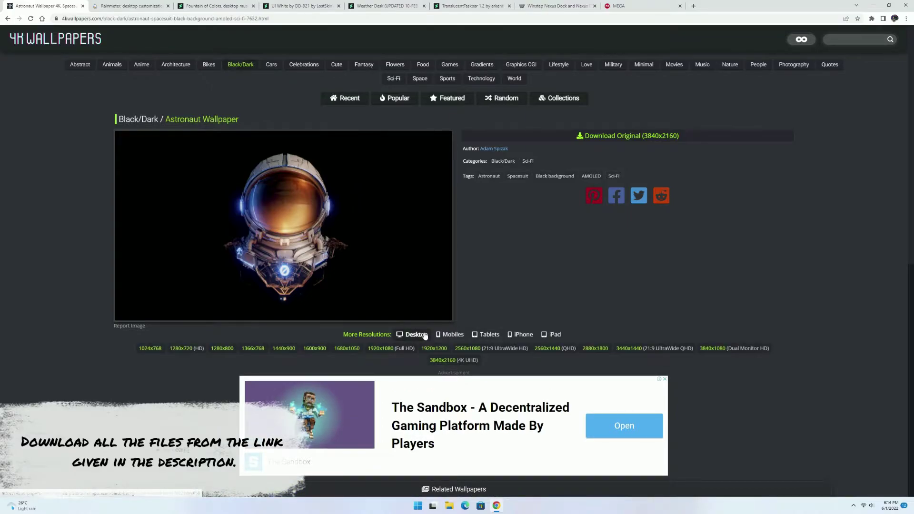
click(566, 353)
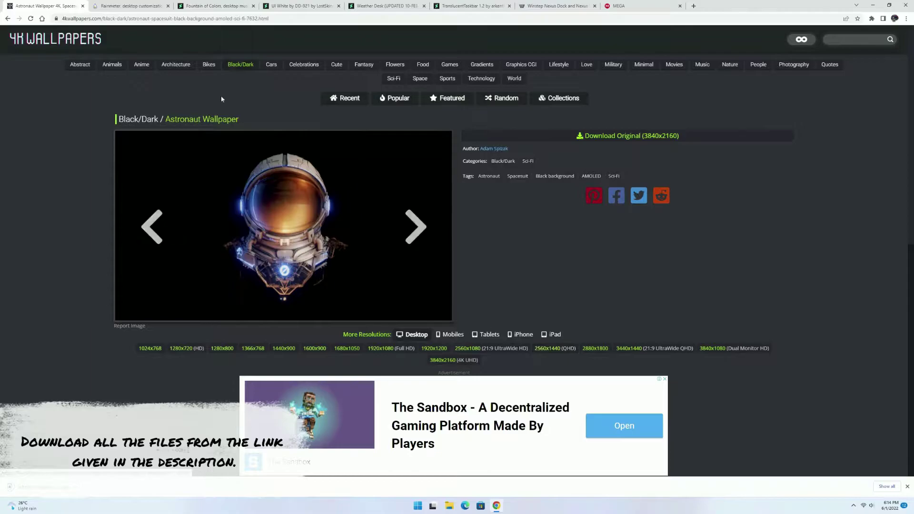
click(139, 6)
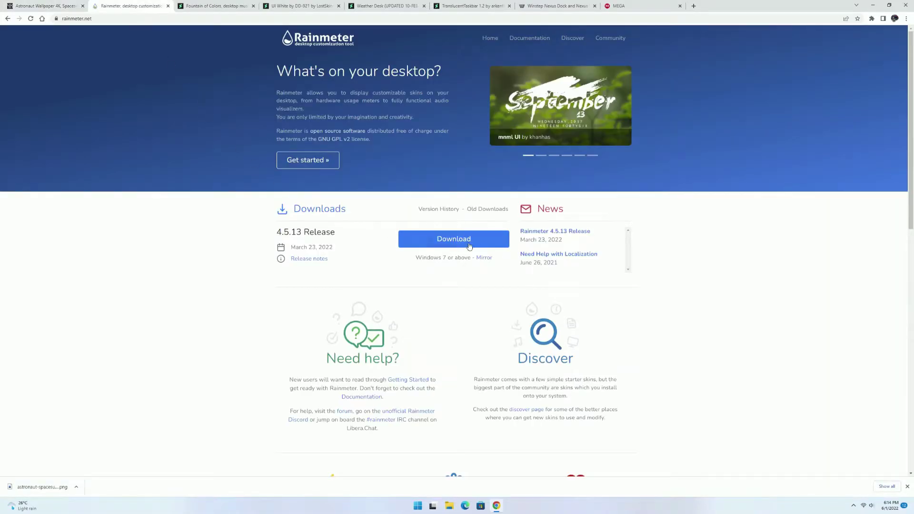
click(469, 246)
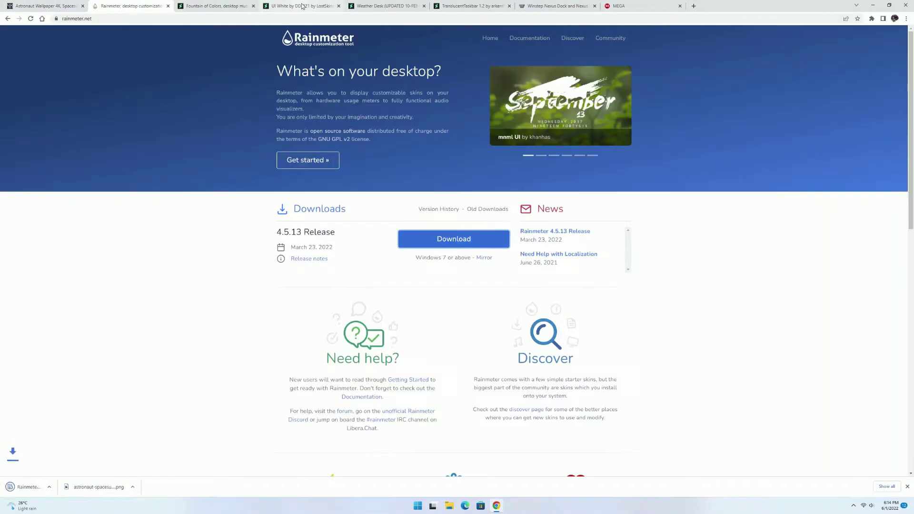
Download the Fountain of Colors, UI White, Weather Desk and TranslucentTaskbar skins, then show the Winstep Nexus page
click(220, 7)
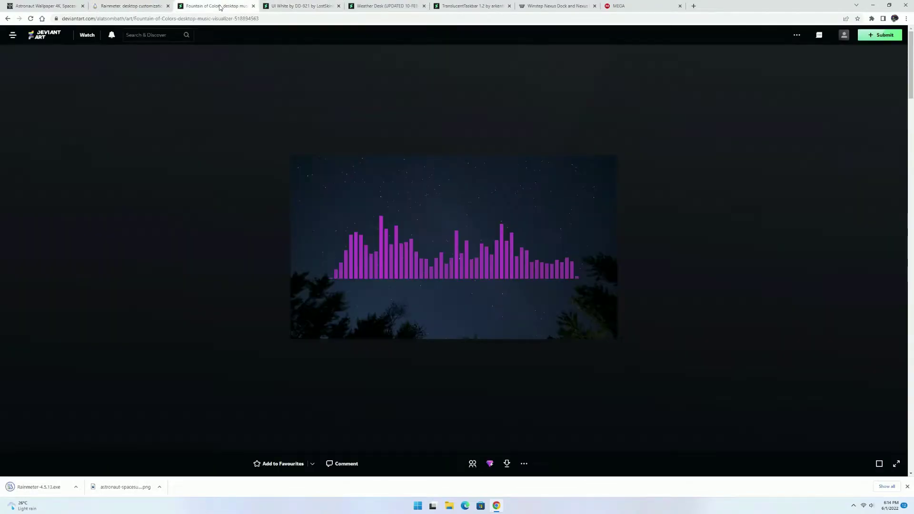
click(508, 466)
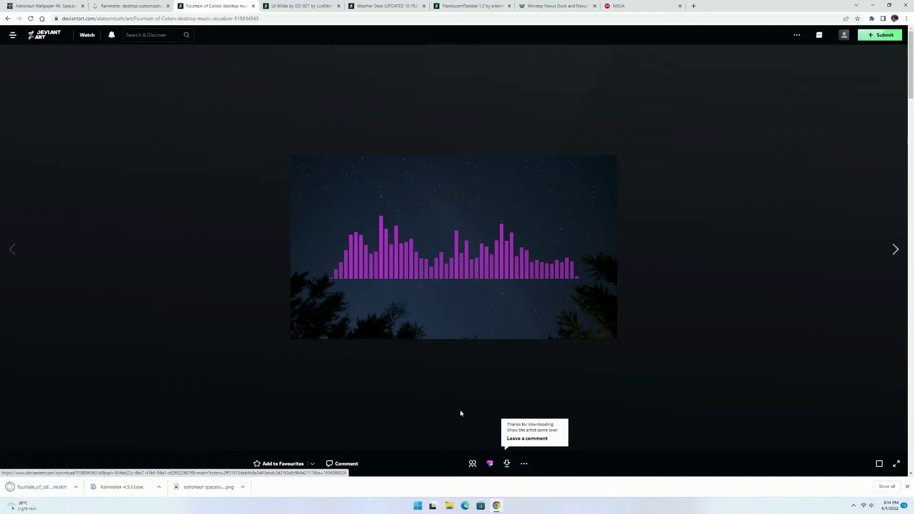
click(301, 7)
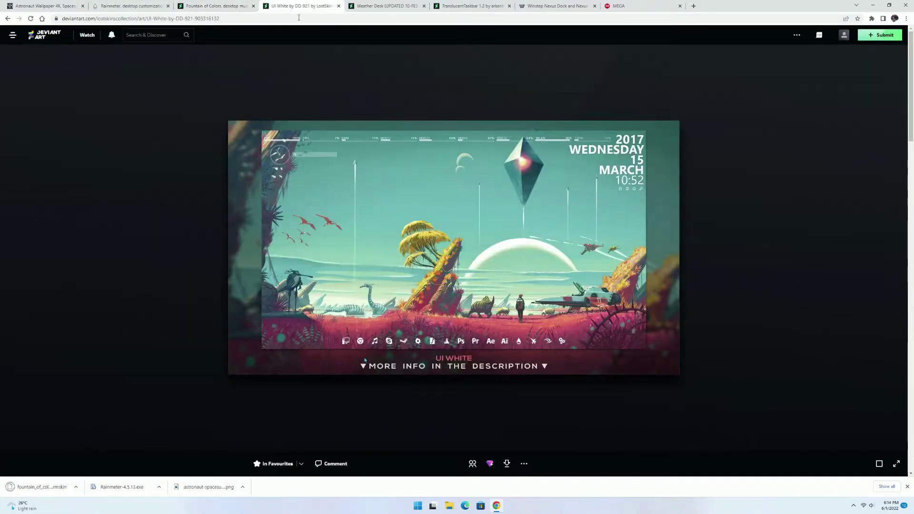
click(508, 465)
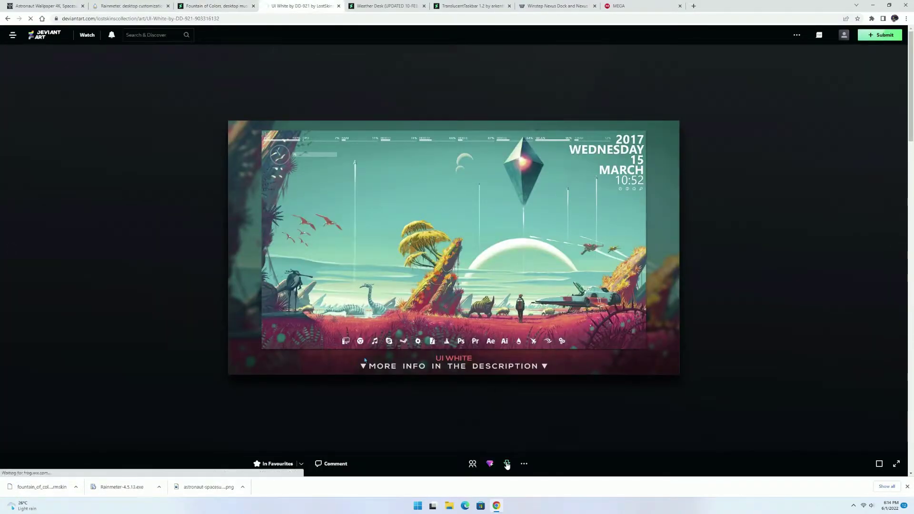
click(374, 7)
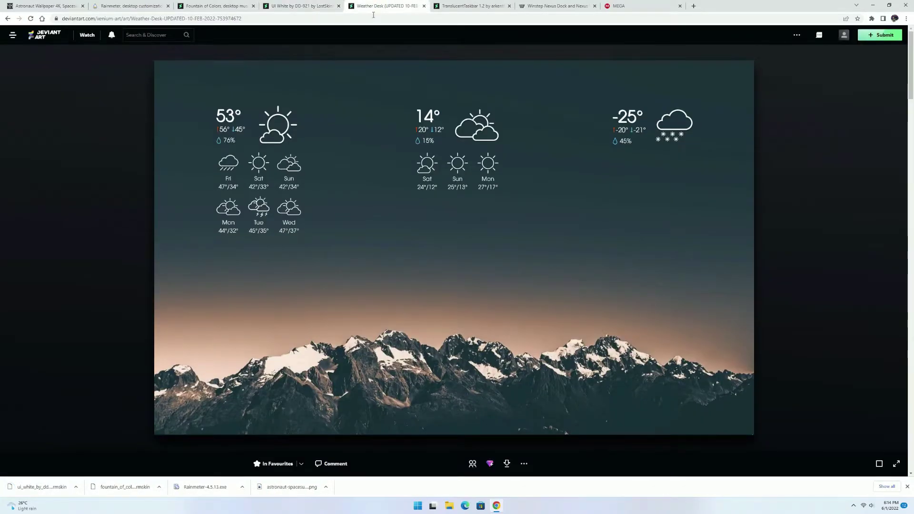
click(508, 466)
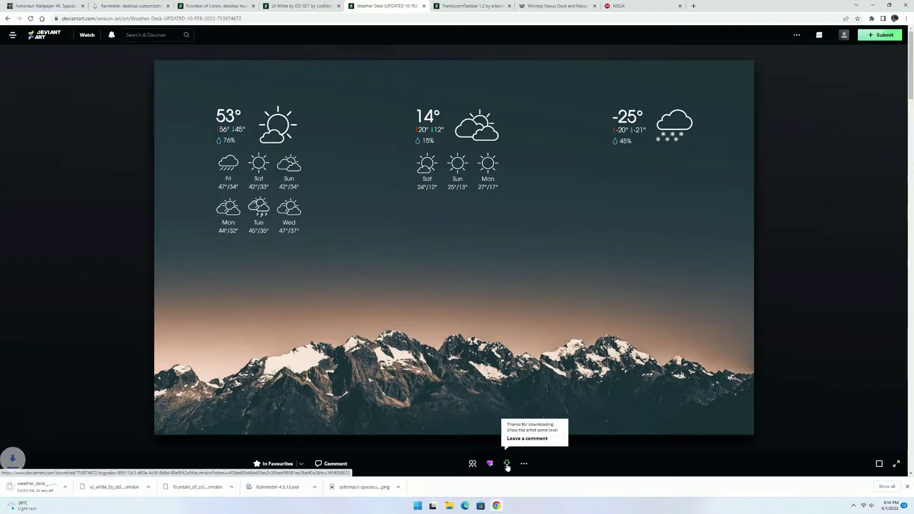
click(463, 6)
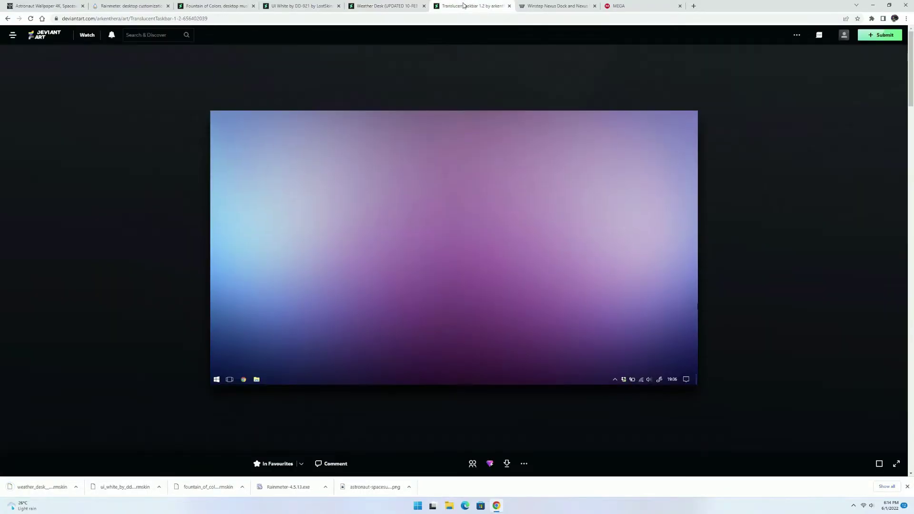
click(508, 465)
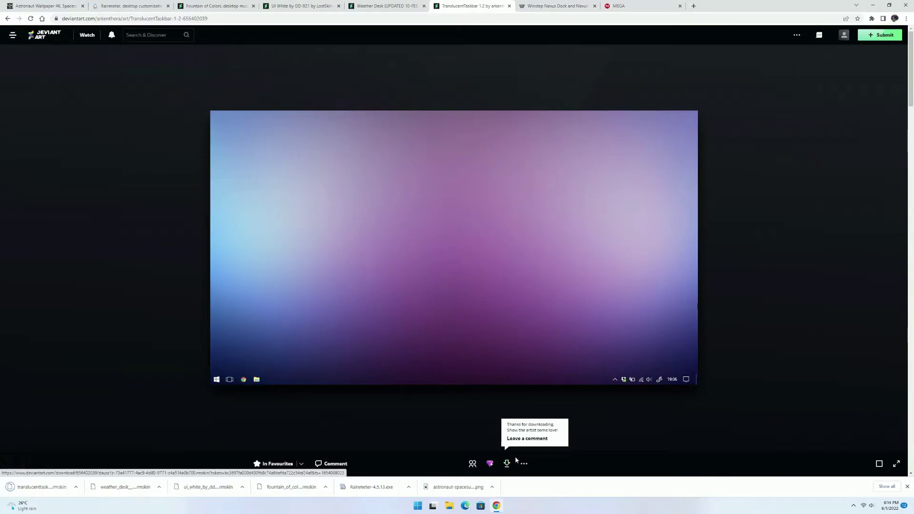
click(550, 6)
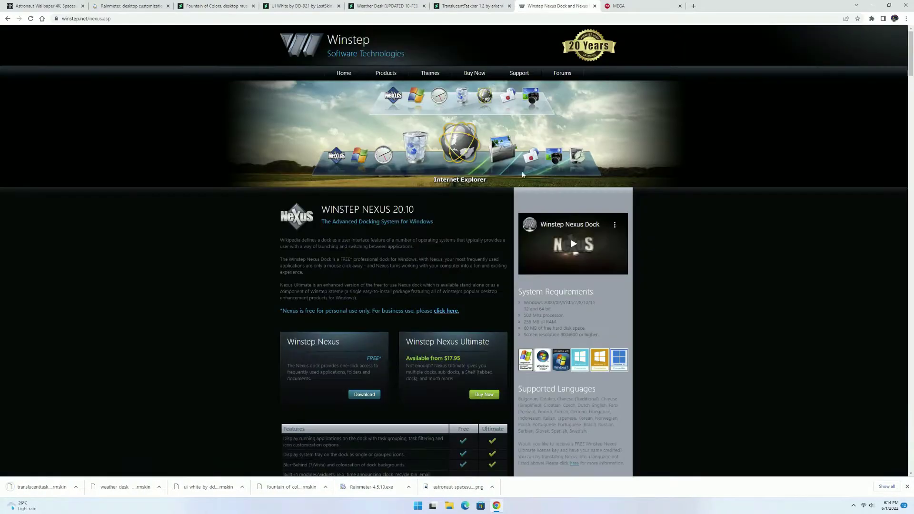
Download Winstep Nexus and the MEGA Theme folder as Theme.zip, then close Chrome
click(370, 396)
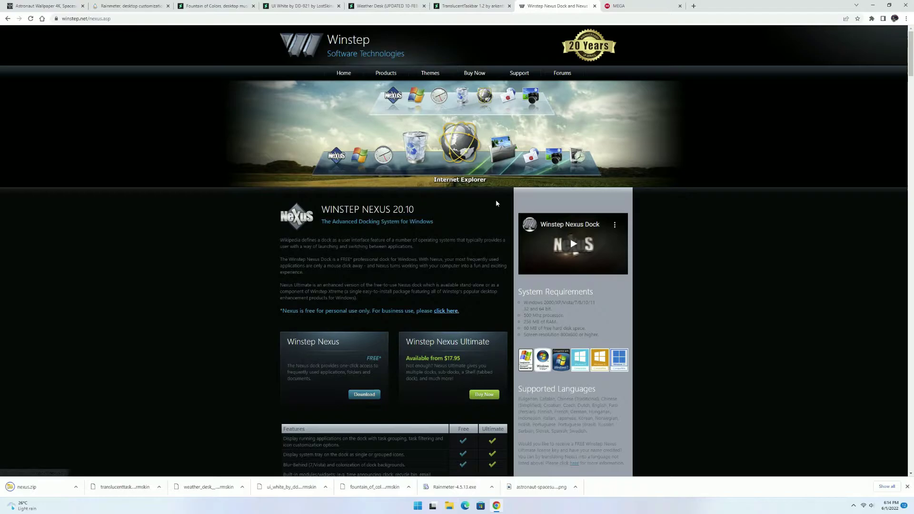
click(646, 8)
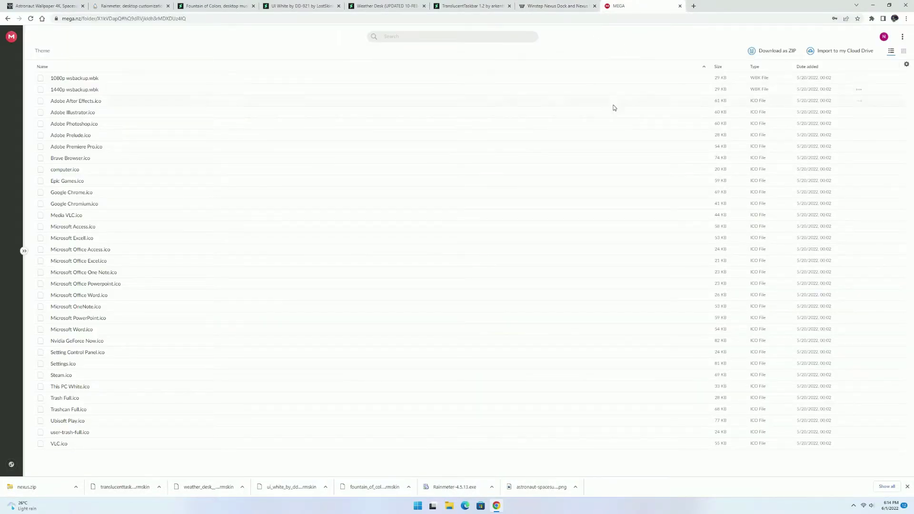
click(775, 54)
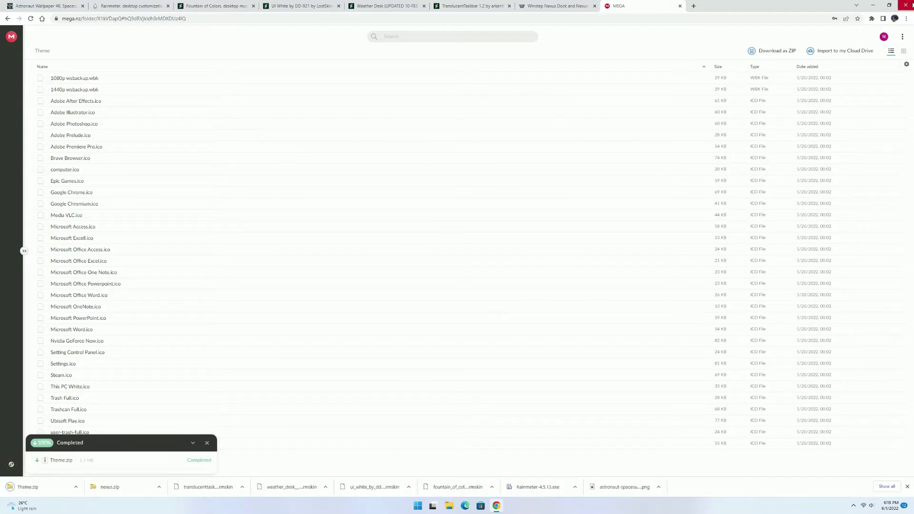
click(910, 5)
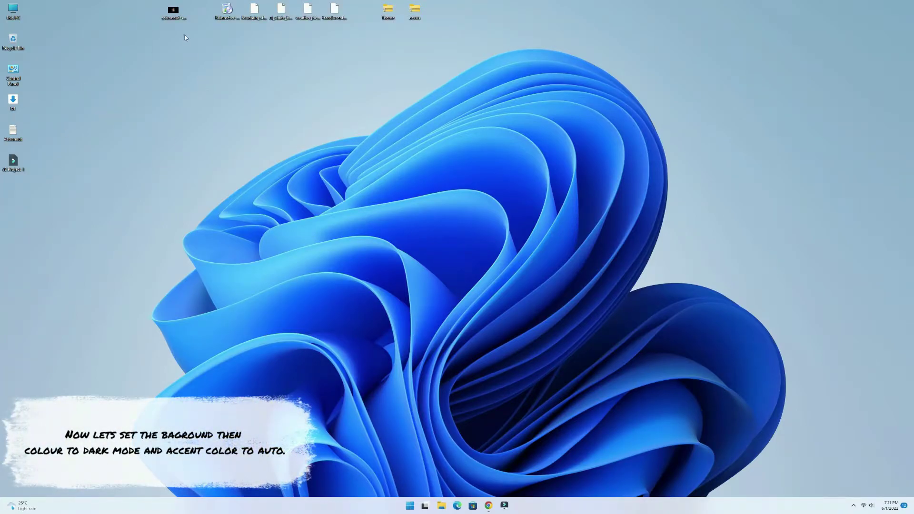
Set the downloaded astronaut image as the Windows desktop background
right_click(174, 11)
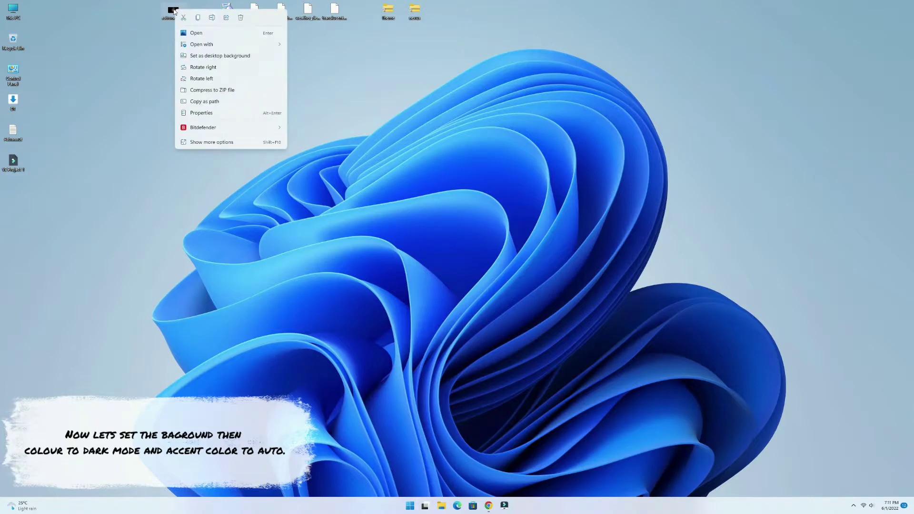
click(220, 56)
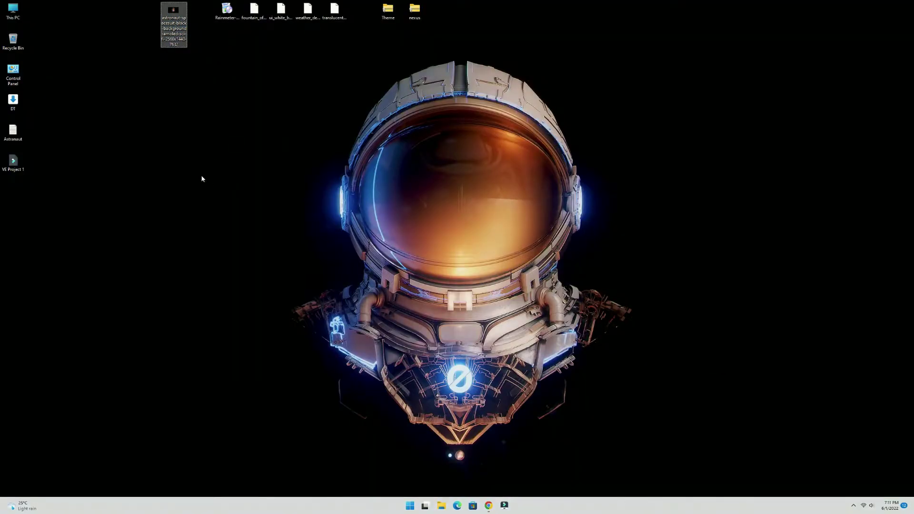
right_click(232, 209)
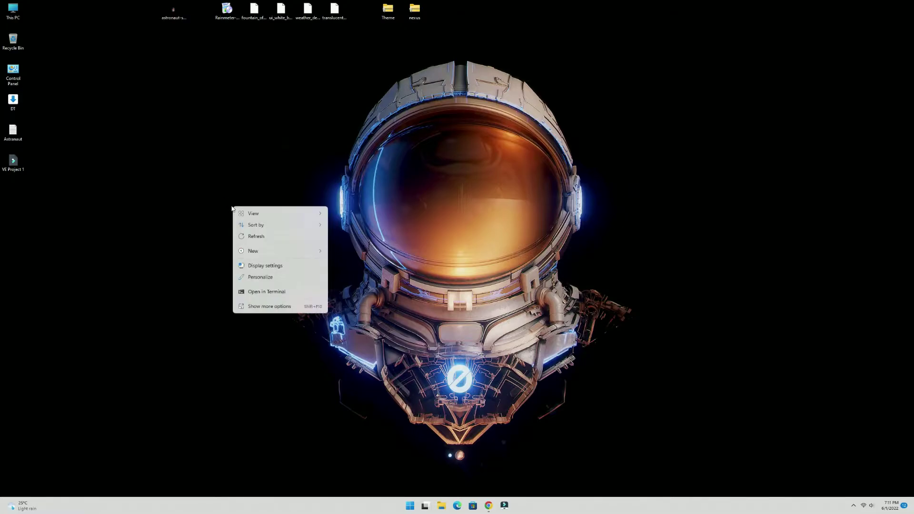
Under Personalize > Colors, set the mode to Dark and the accent colour to Automatic
click(271, 277)
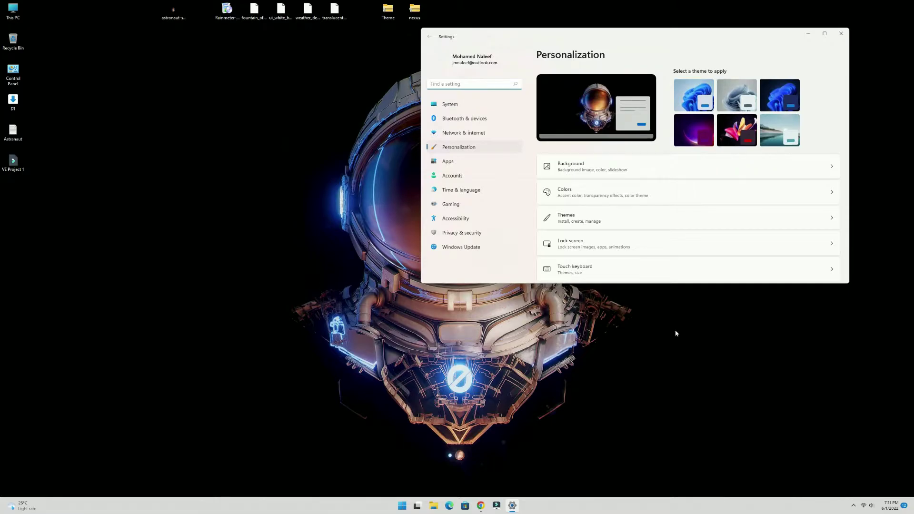
click(610, 200)
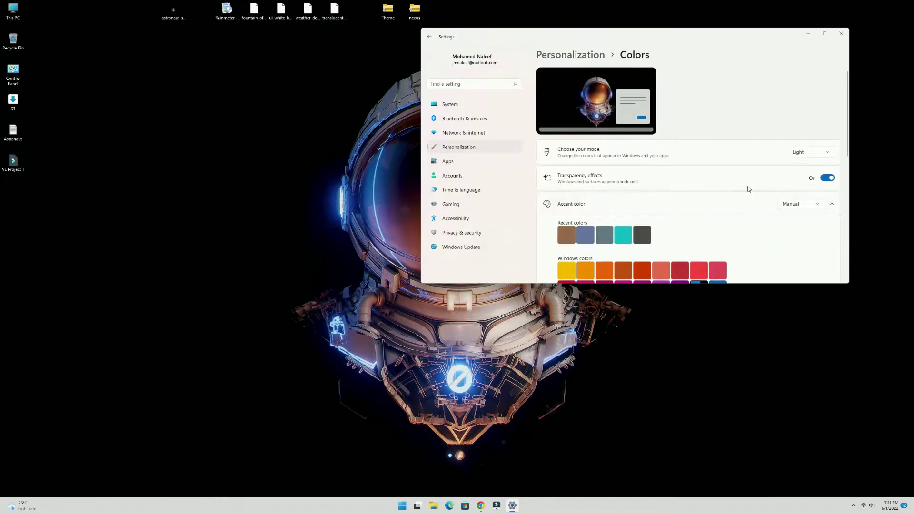
click(805, 155)
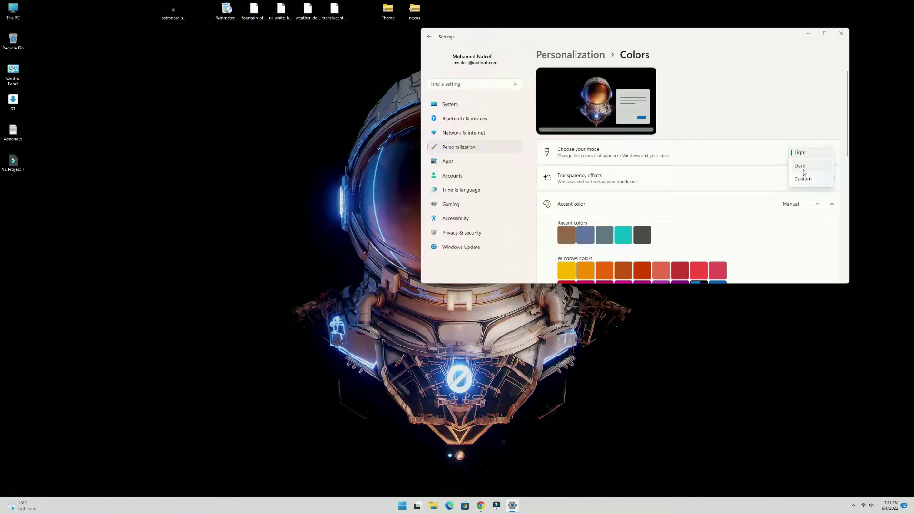
click(804, 169)
click(790, 205)
click(794, 192)
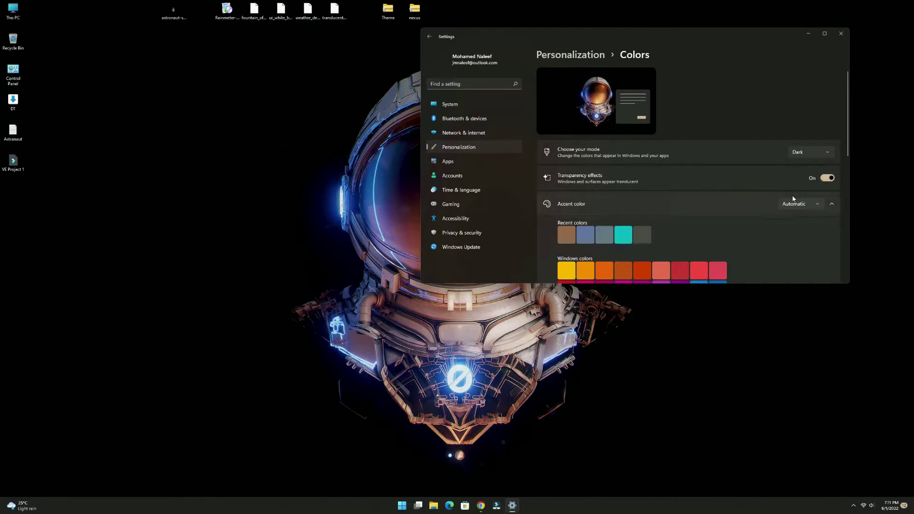
click(842, 34)
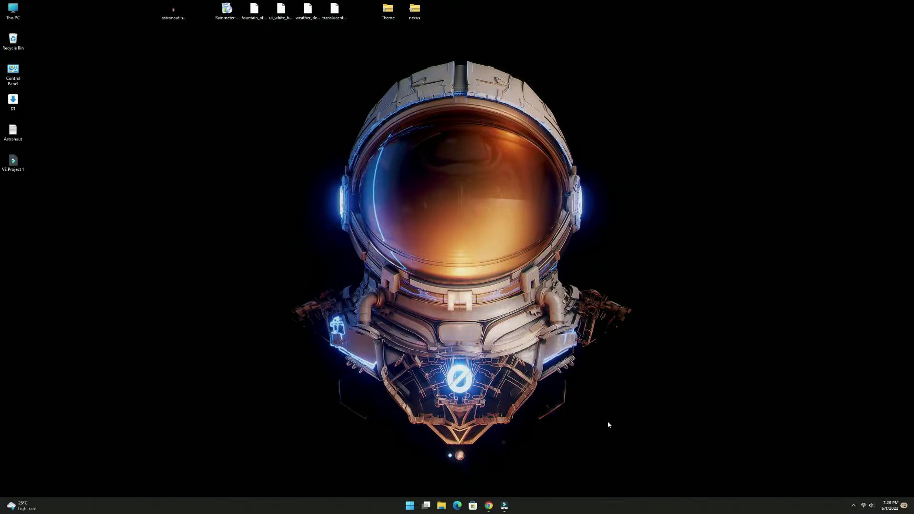
Turn on 'Automatically hide the taskbar' under Taskbar behaviors in Taskbar settings
right_click(581, 505)
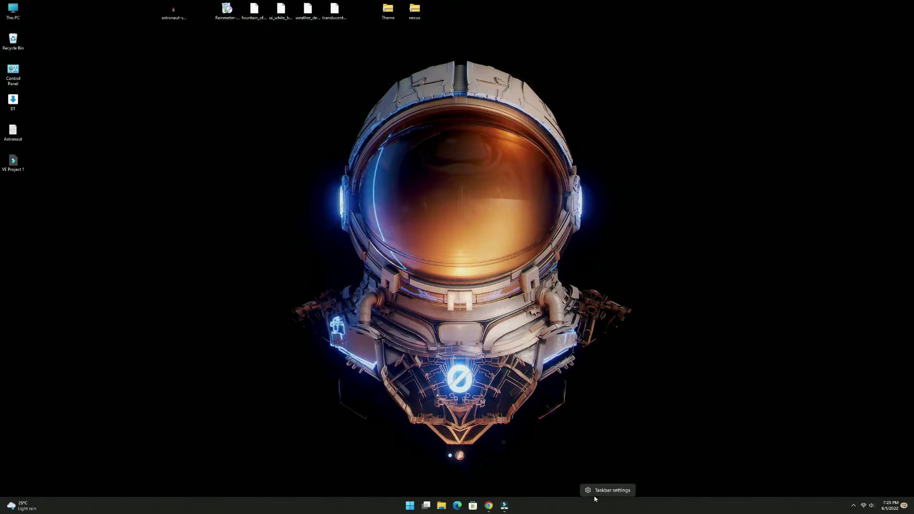
click(610, 491)
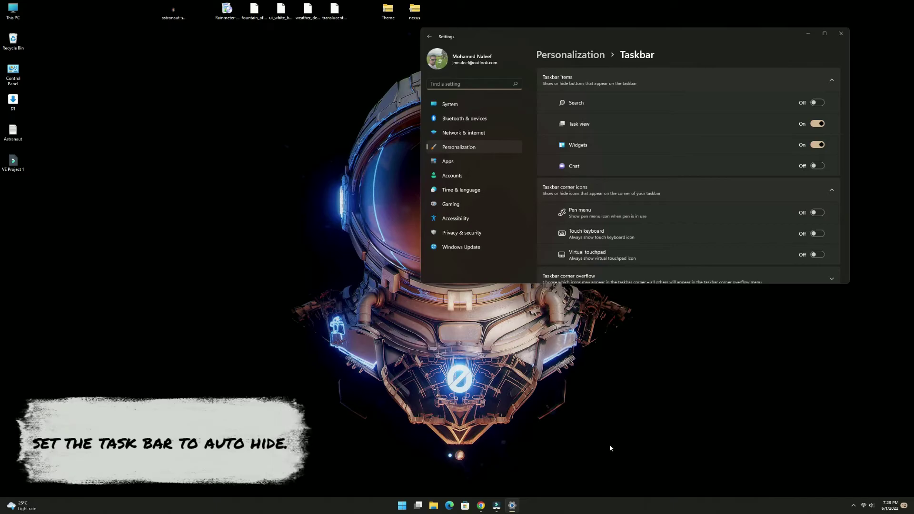
scroll(590, 225, down, 3)
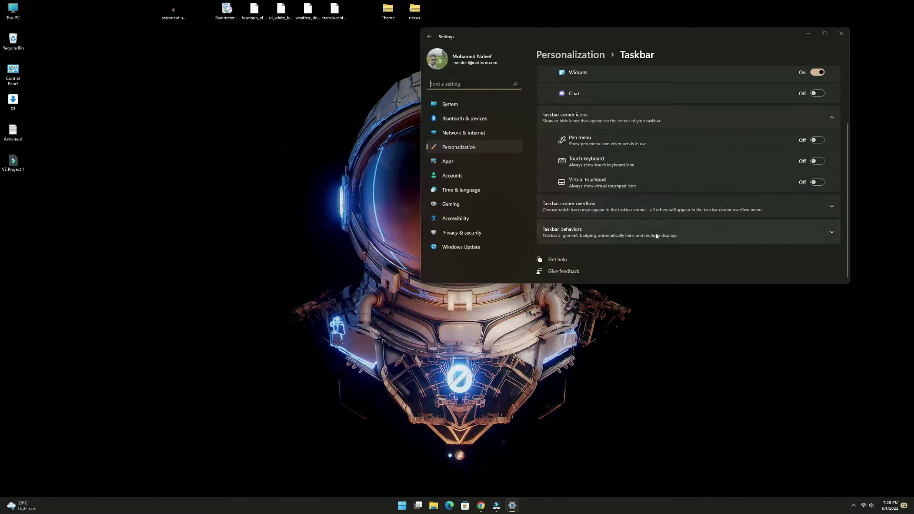
click(674, 236)
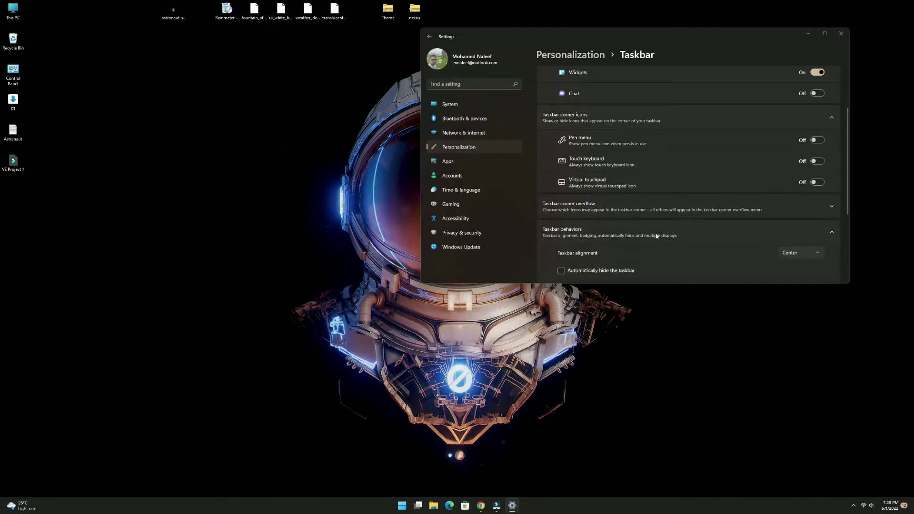
click(618, 271)
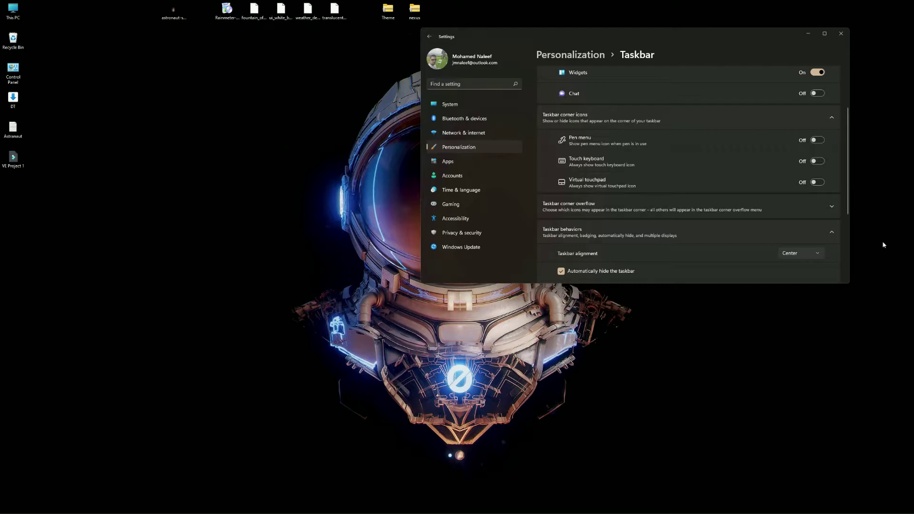
click(843, 34)
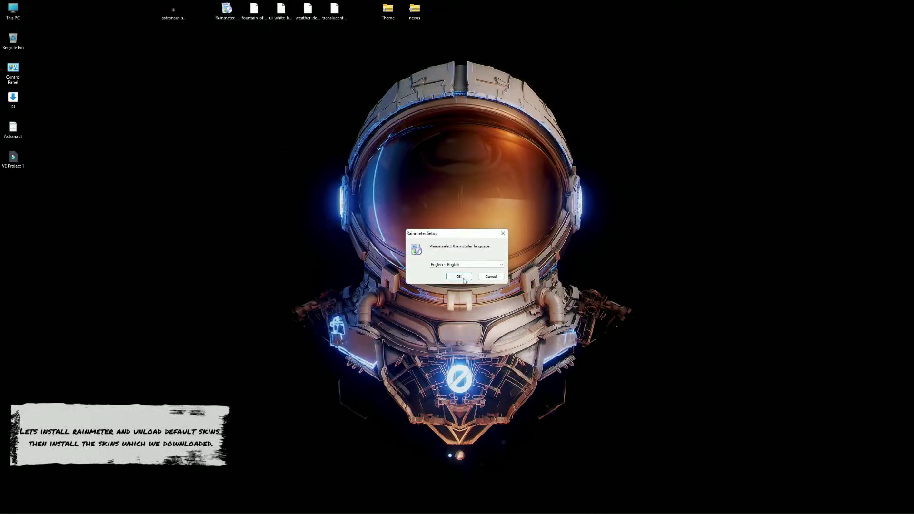
Run a standard English install of Rainmeter to C:\Program Files\Rainmeter and launch it
click(463, 280)
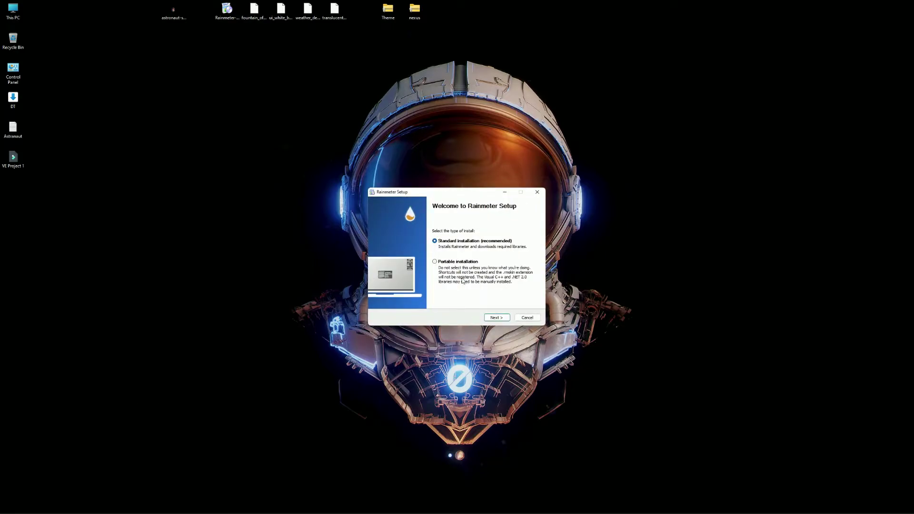
click(495, 318)
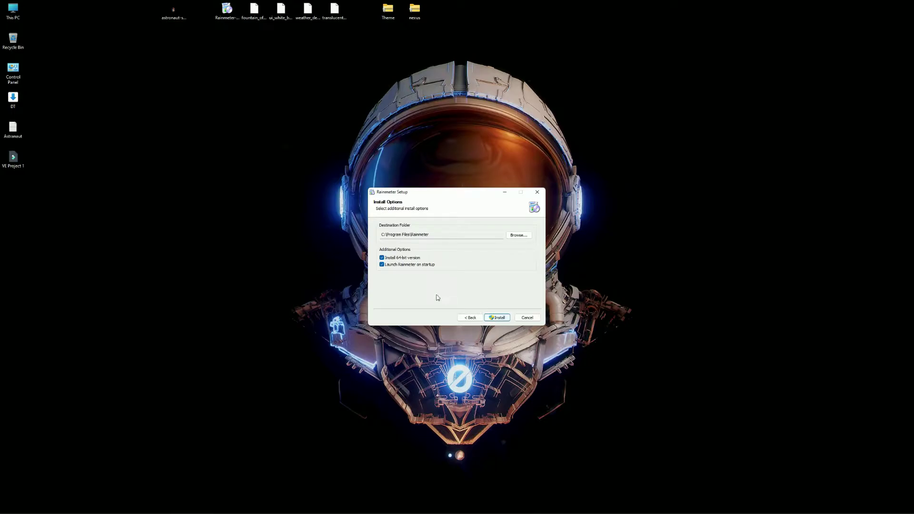
click(499, 318)
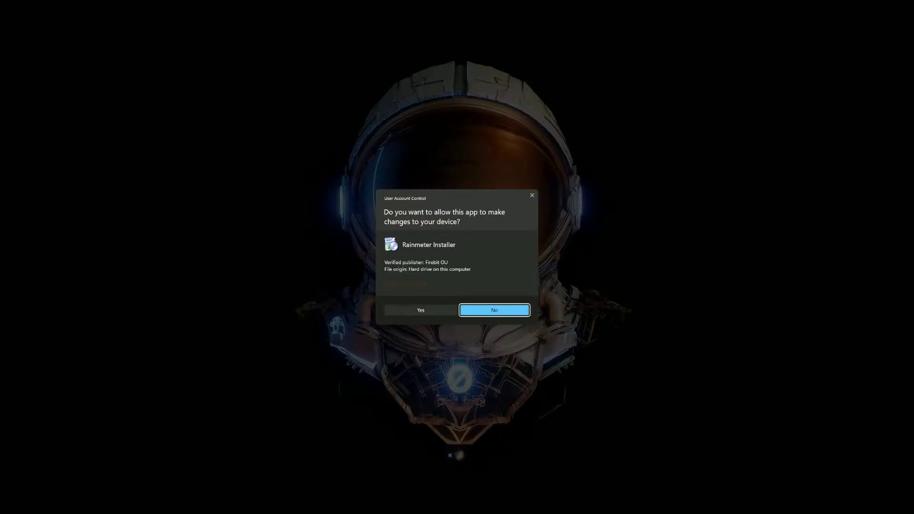
click(441, 312)
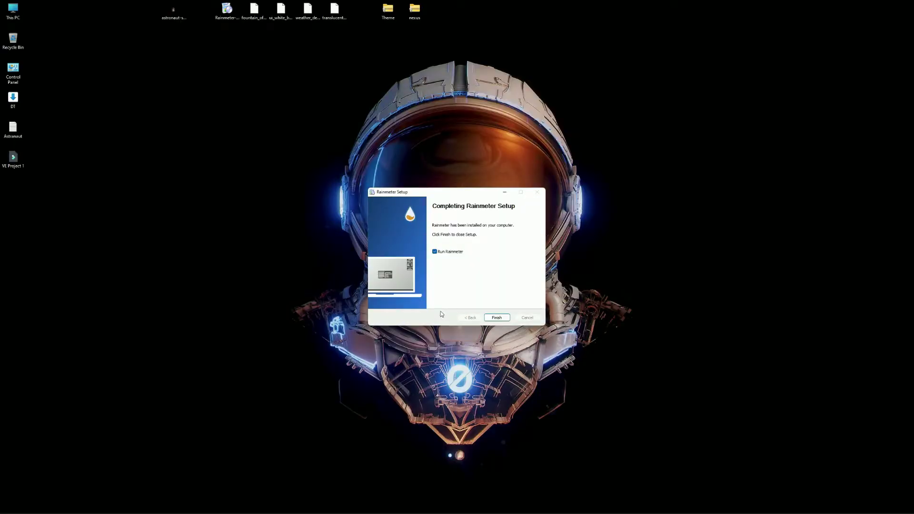
click(496, 319)
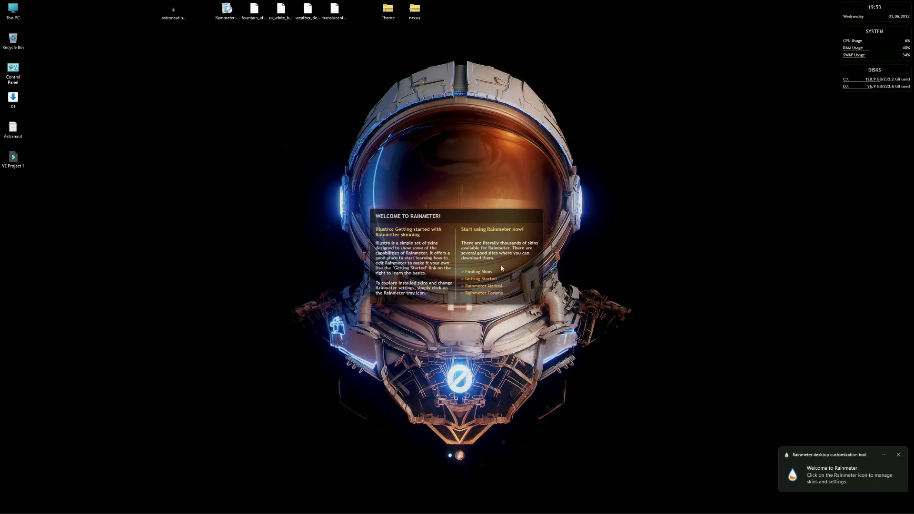
Unload the illustro Welcome, Disks, System and Clock skins from the desktop
right_click(495, 261)
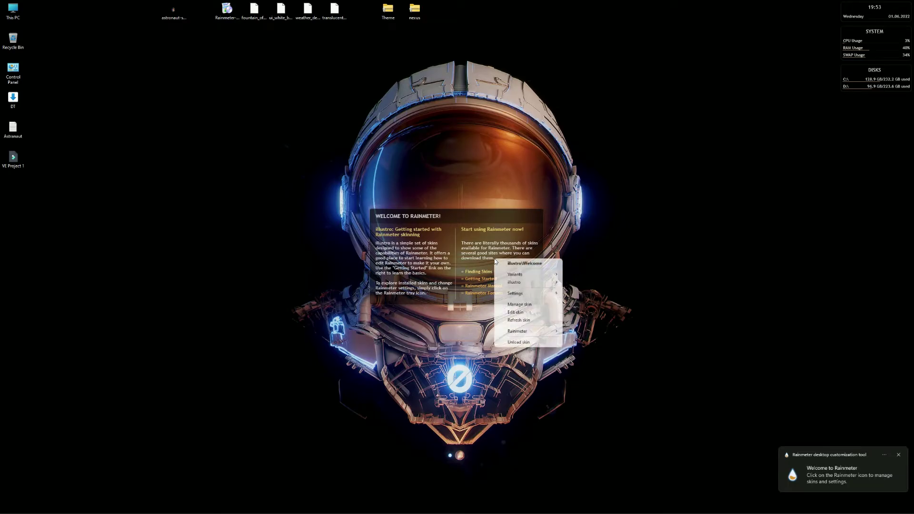
click(514, 343)
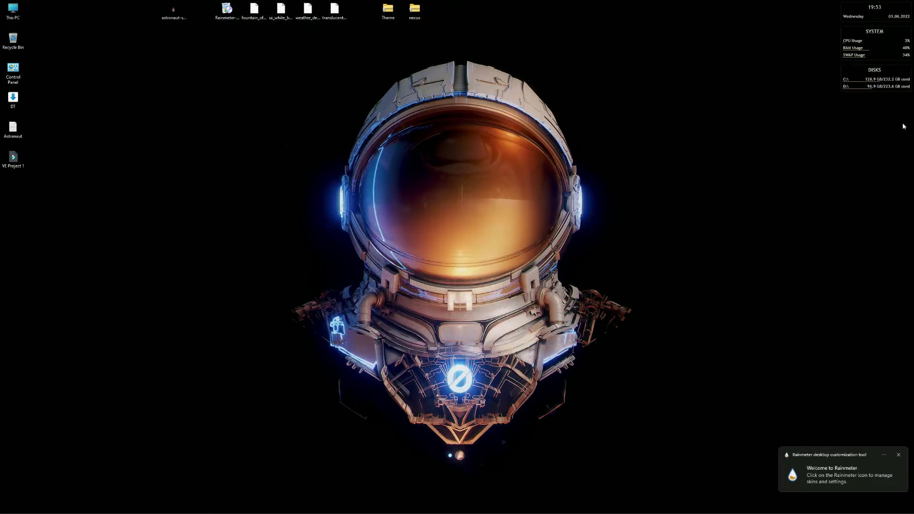
right_click(884, 79)
click(876, 159)
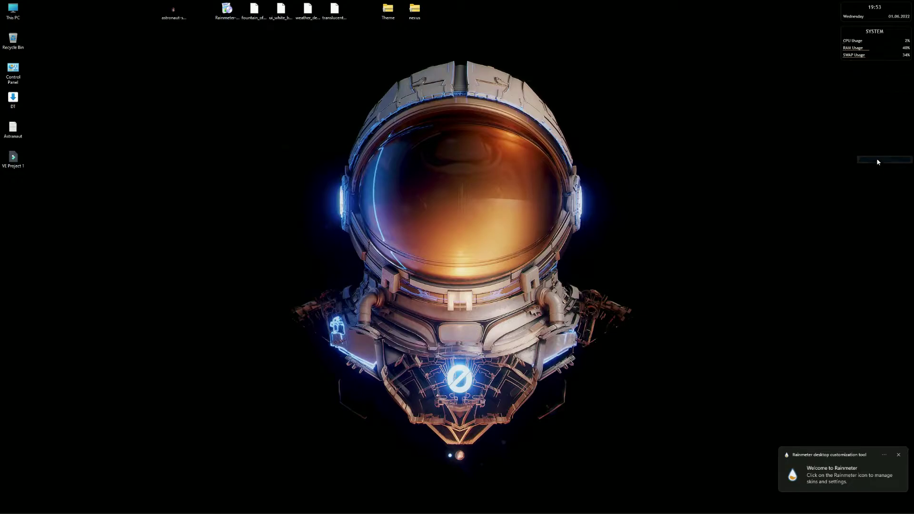
right_click(872, 53)
click(876, 136)
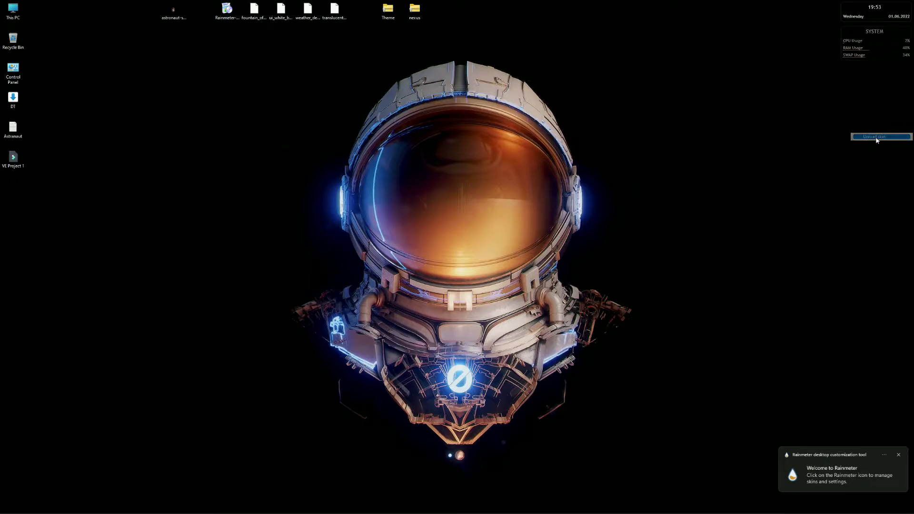
right_click(870, 17)
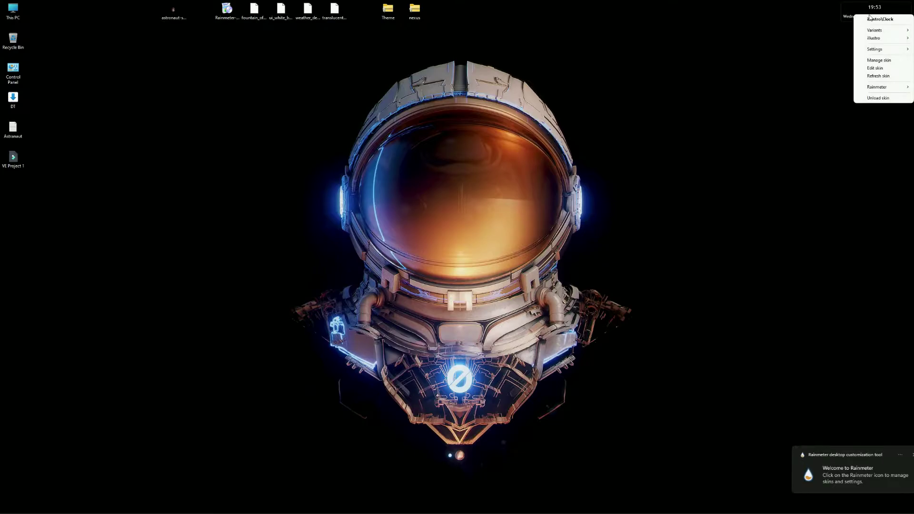
click(881, 99)
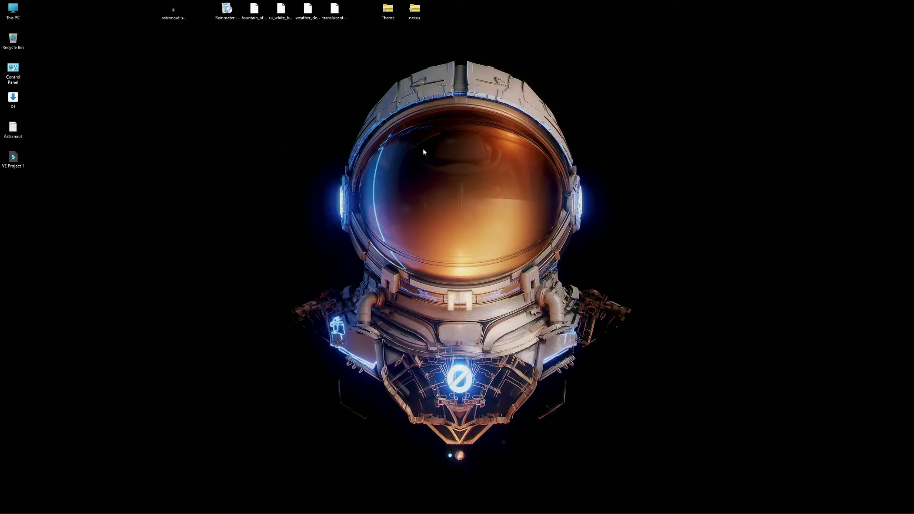
Install the Fountain of Colors, UI White, WeatherDesk and TranslucentTaskbar .rmskin packages, unticking 'Load included skins' where offered
double_click(256, 18)
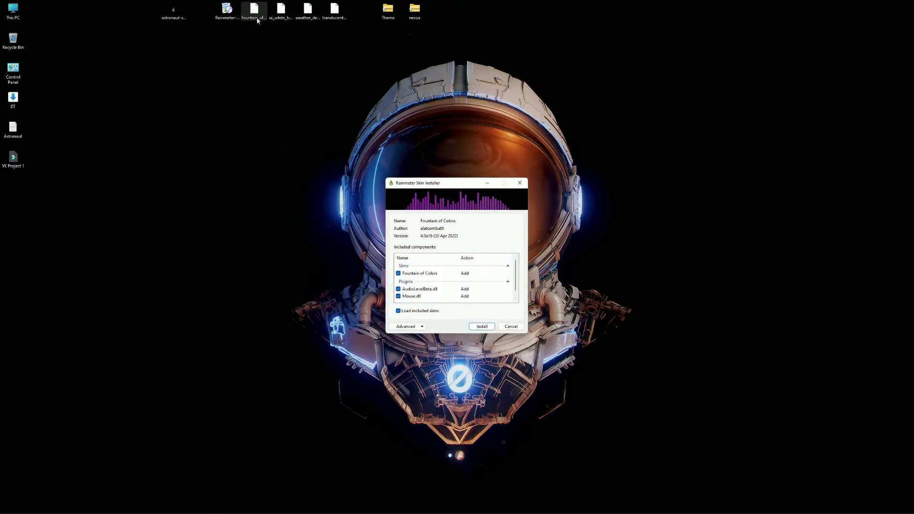
click(411, 311)
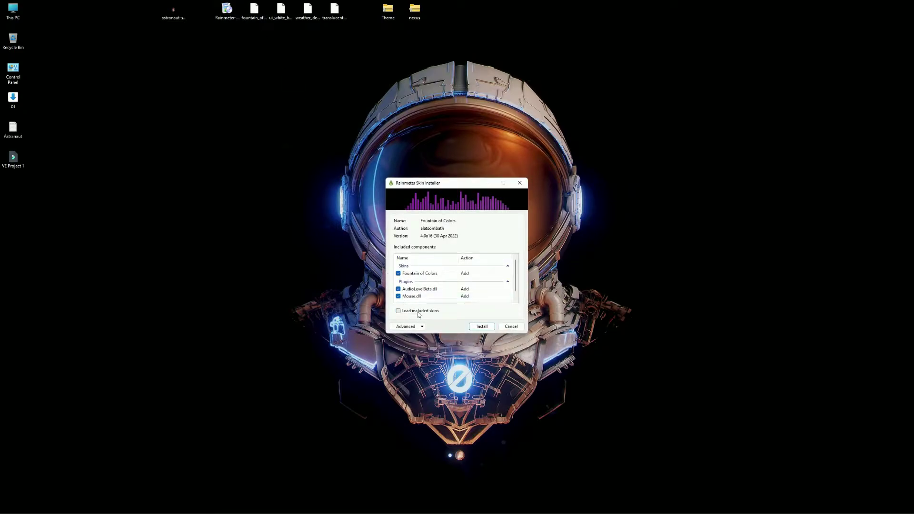
click(481, 326)
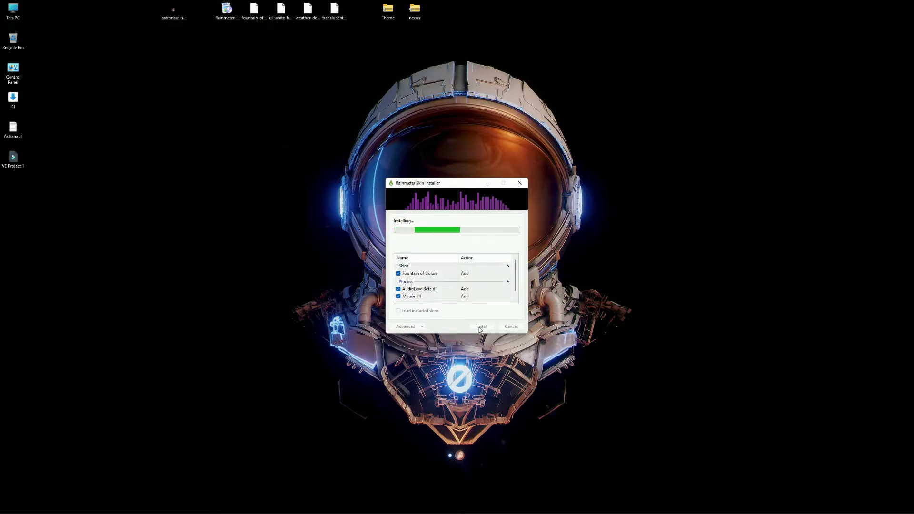
double_click(279, 8)
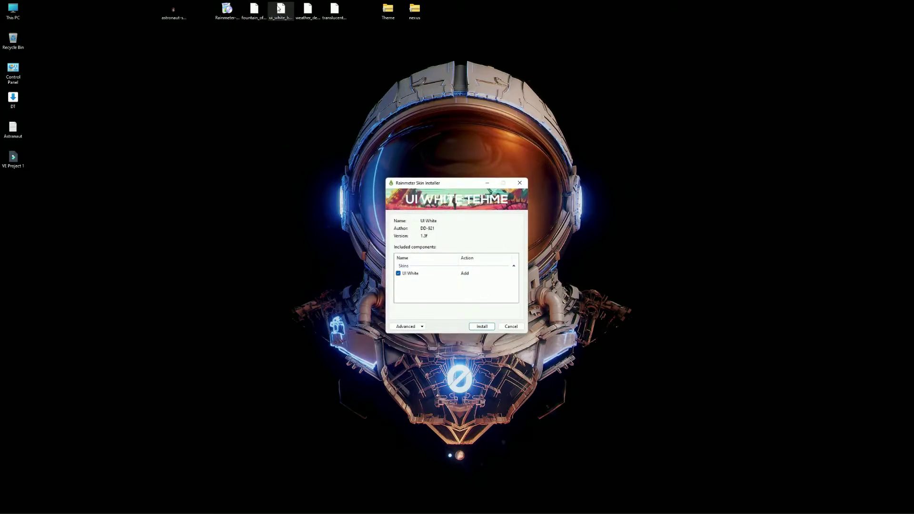
click(483, 327)
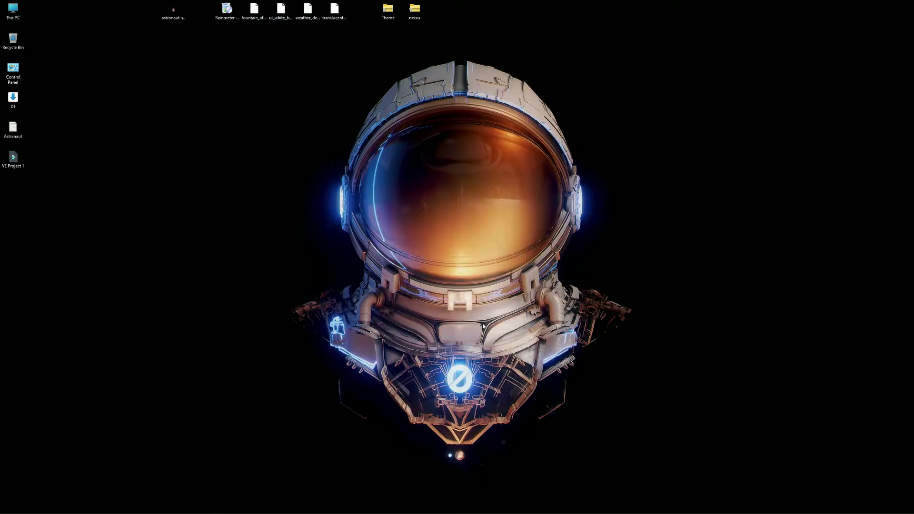
double_click(308, 10)
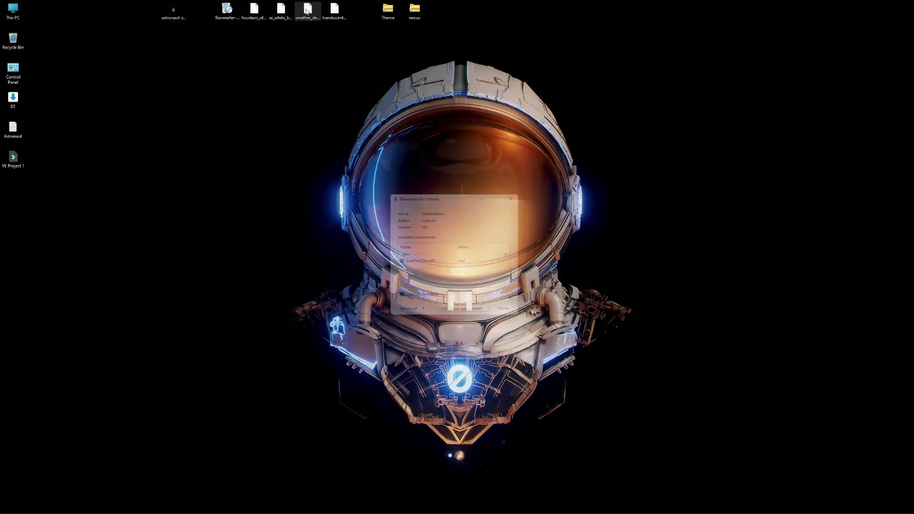
click(435, 301)
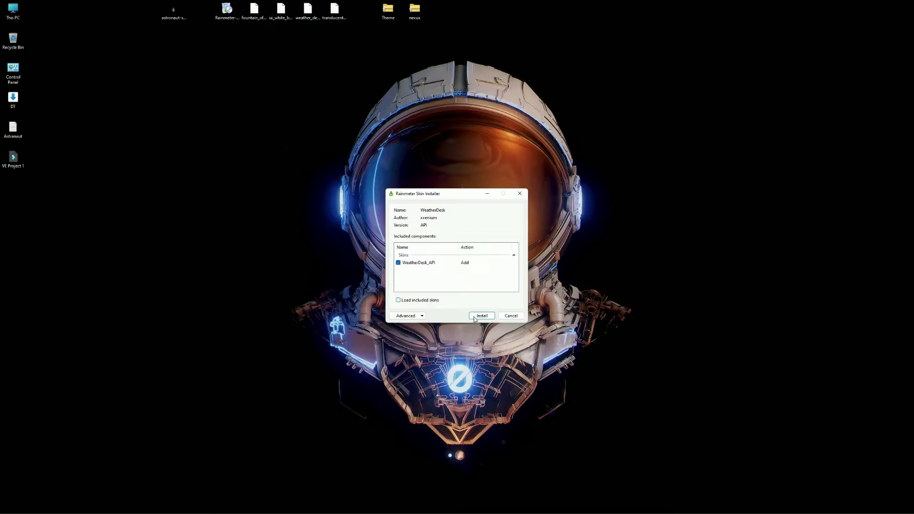
click(482, 318)
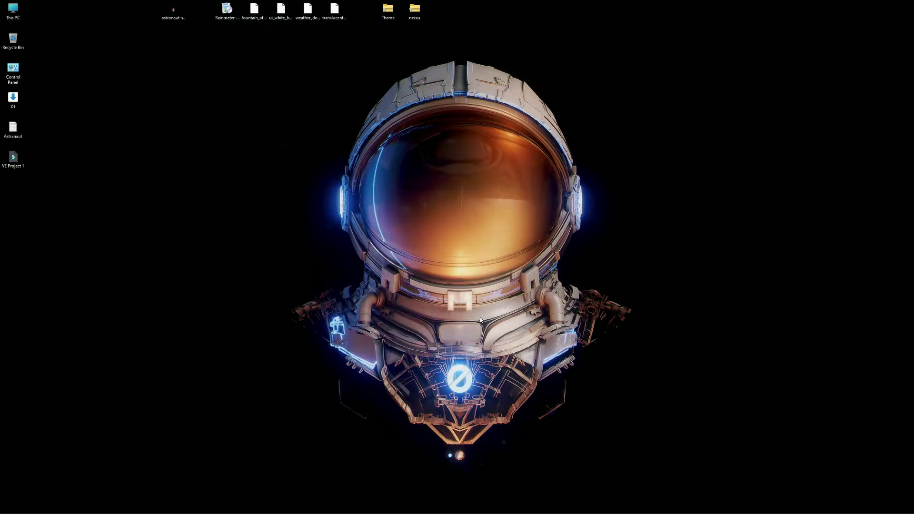
double_click(335, 9)
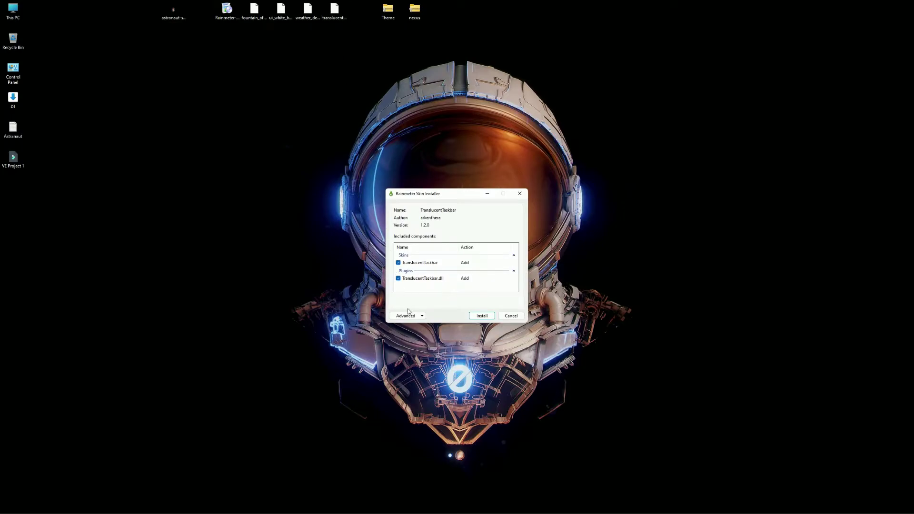
click(492, 318)
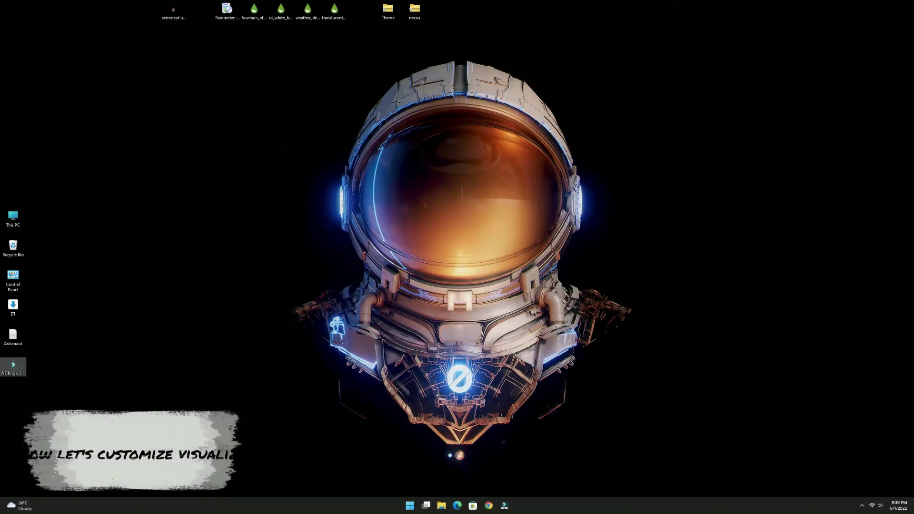
From the Rainmeter tray's Manage window, load Fountain of Colors' GenerateBands.ini skin
click(866, 511)
right_click(841, 486)
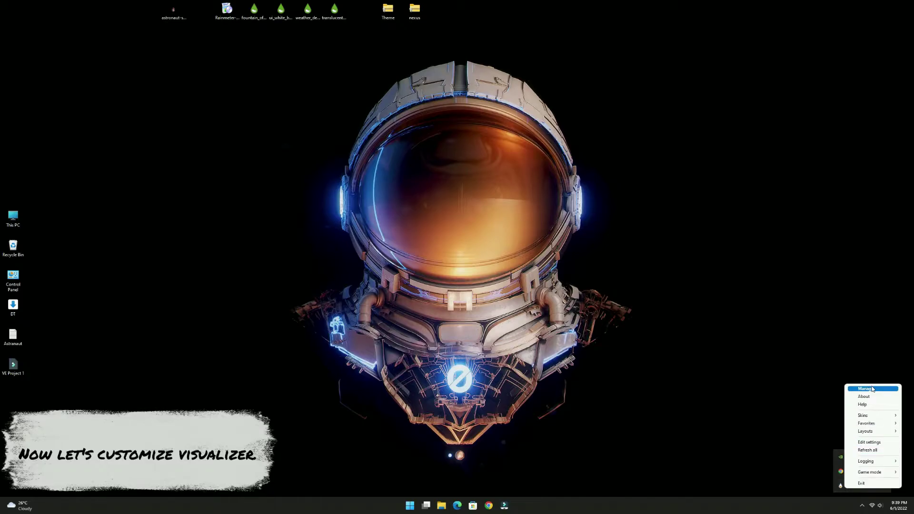
click(872, 388)
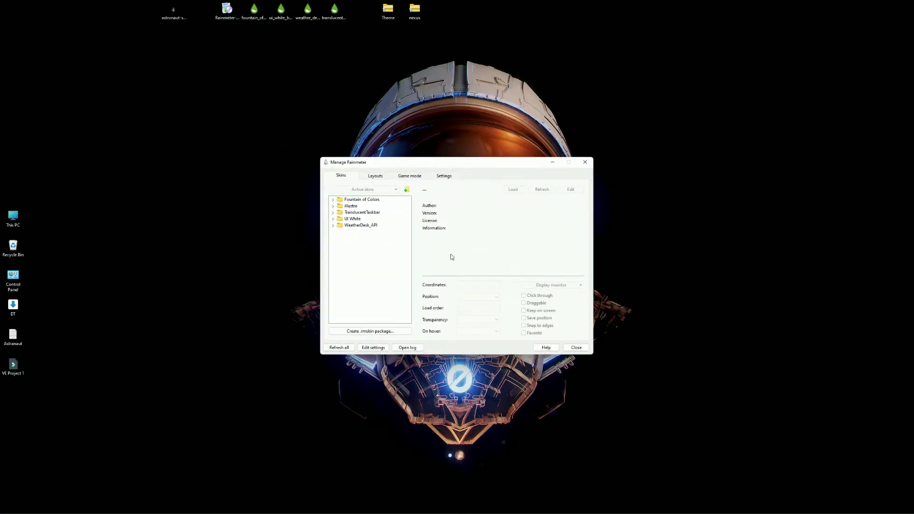
click(333, 200)
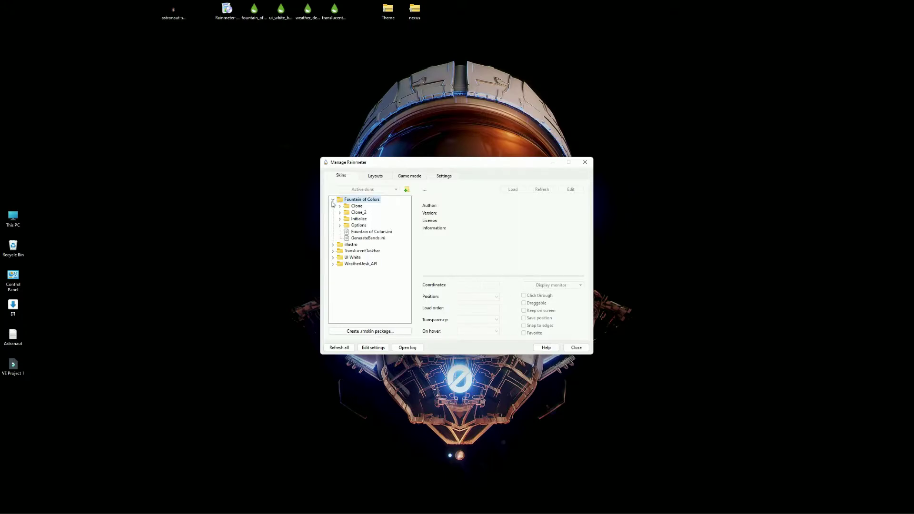
click(365, 239)
click(511, 190)
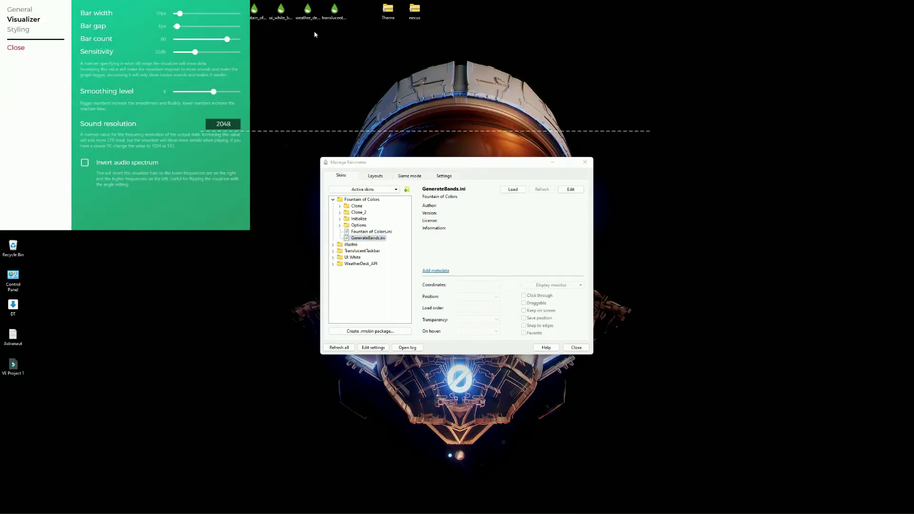
Move the settings panel aside and set bar width 5px, bar gap 5px and bar count 20
drag(128, 6, 186, 234)
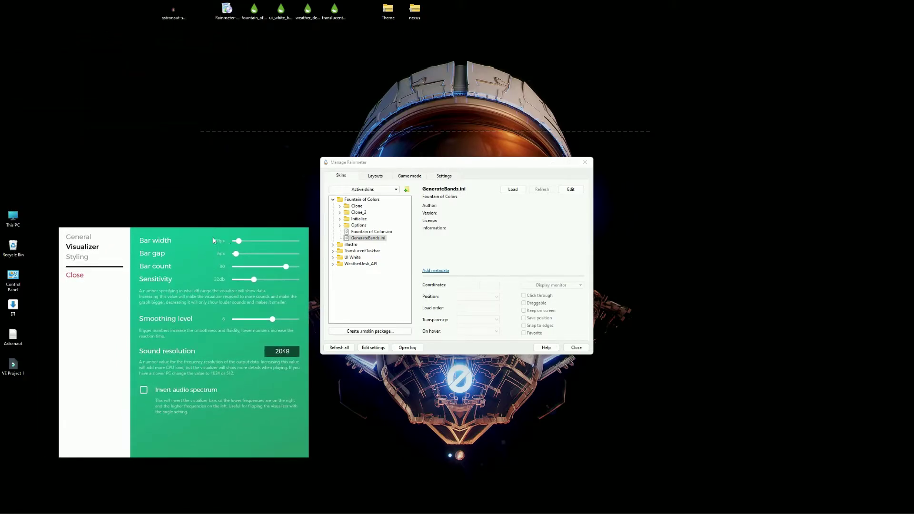
drag(238, 243, 236, 245)
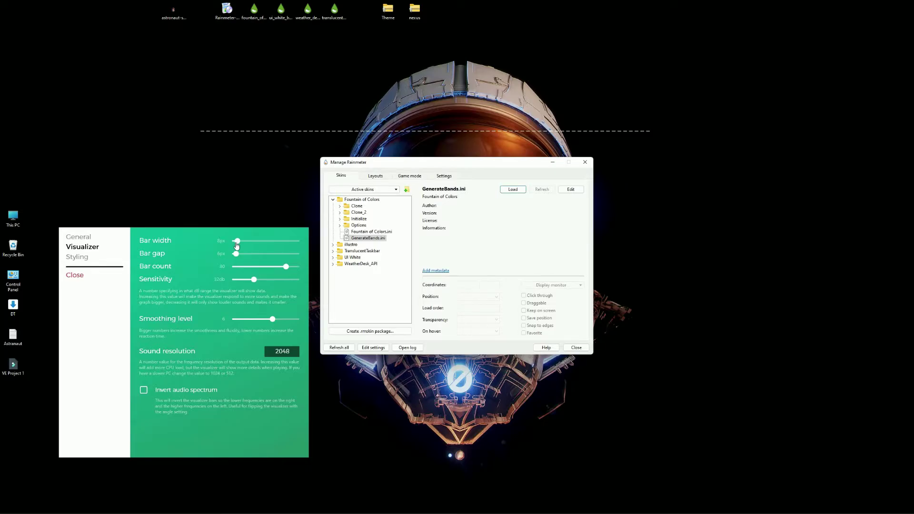
click(235, 244)
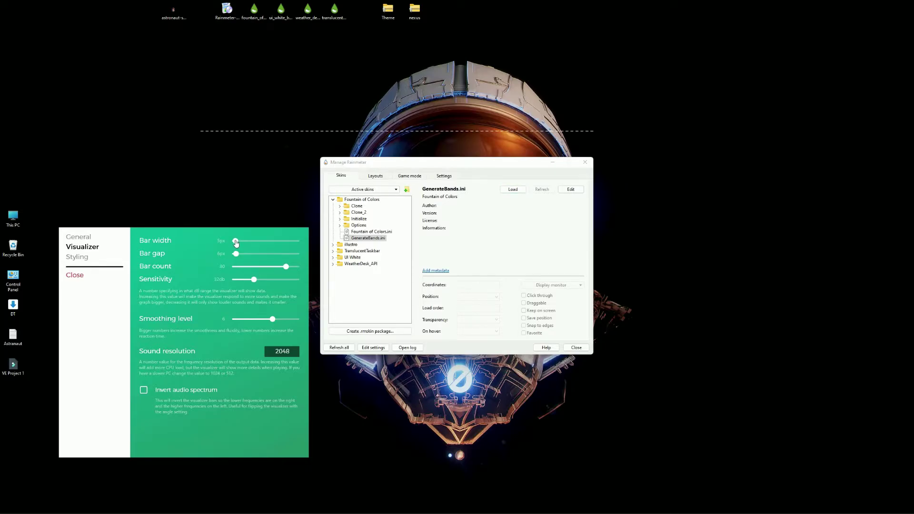
click(237, 255)
drag(286, 266, 247, 272)
On the General page, lower the visualizer height to about 99px and set rotation to 90°
click(79, 238)
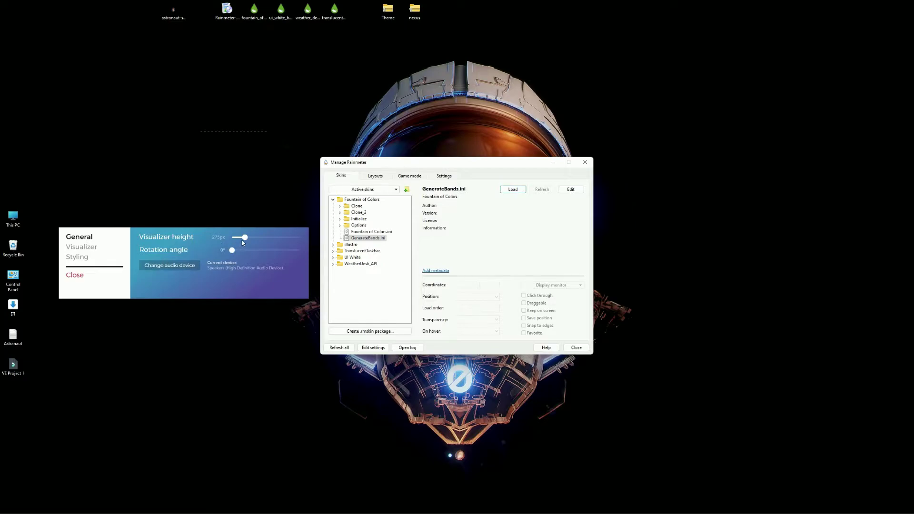
drag(245, 237, 237, 241)
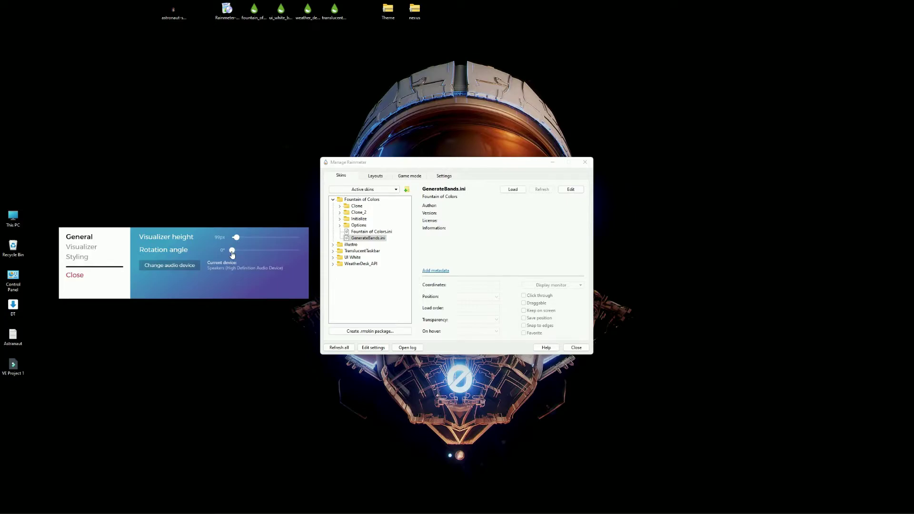
drag(232, 254, 248, 258)
Close the visualizer settings, drag the visualizer to the left desktop edge, and collapse Fountain of Colors
click(80, 258)
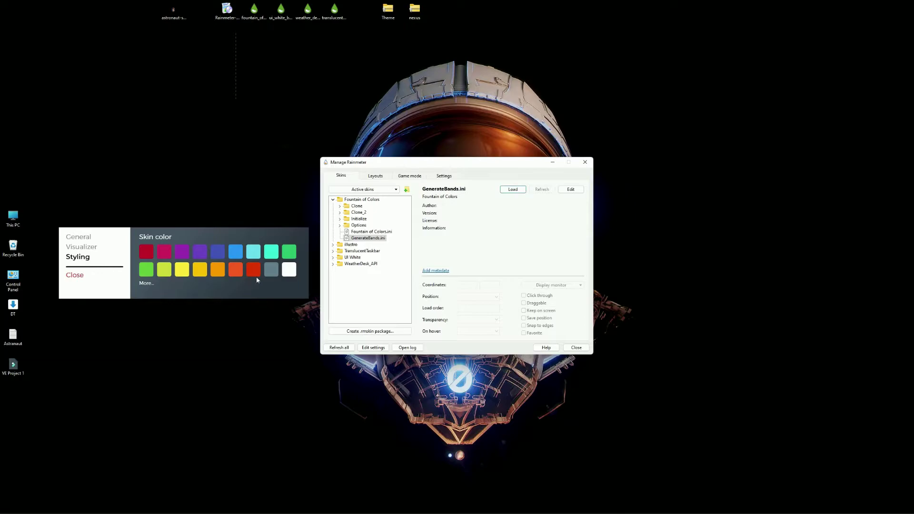
click(74, 275)
click(237, 99)
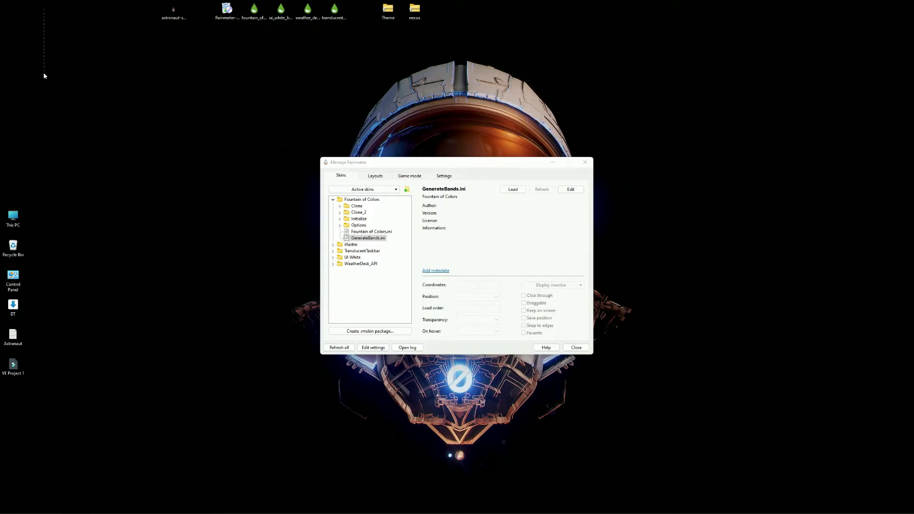
drag(44, 76, 42, 89)
click(333, 200)
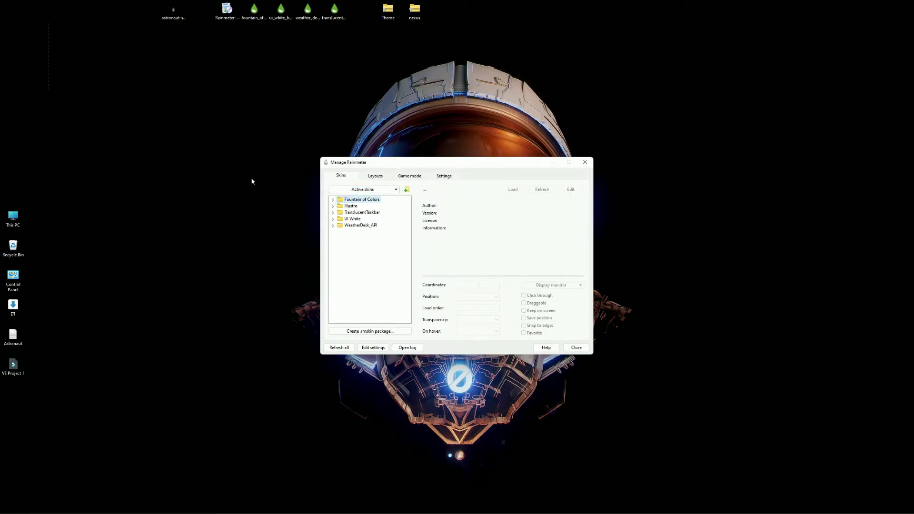
Set the visualizer skin's position to On desktop
right_click(50, 85)
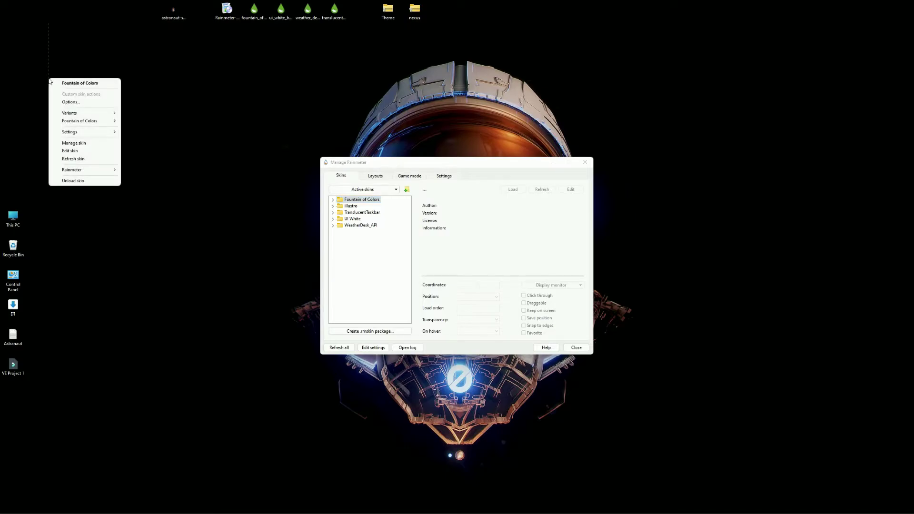
mouse_move(105, 134)
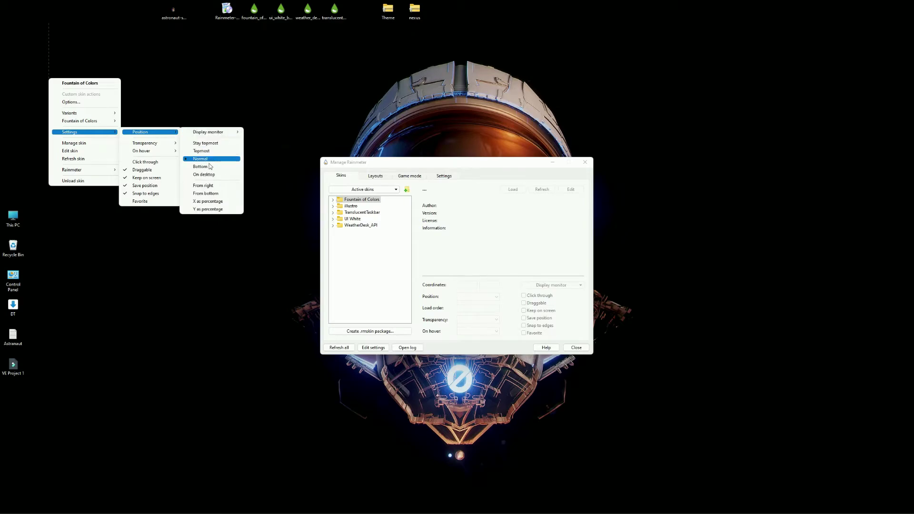
click(200, 175)
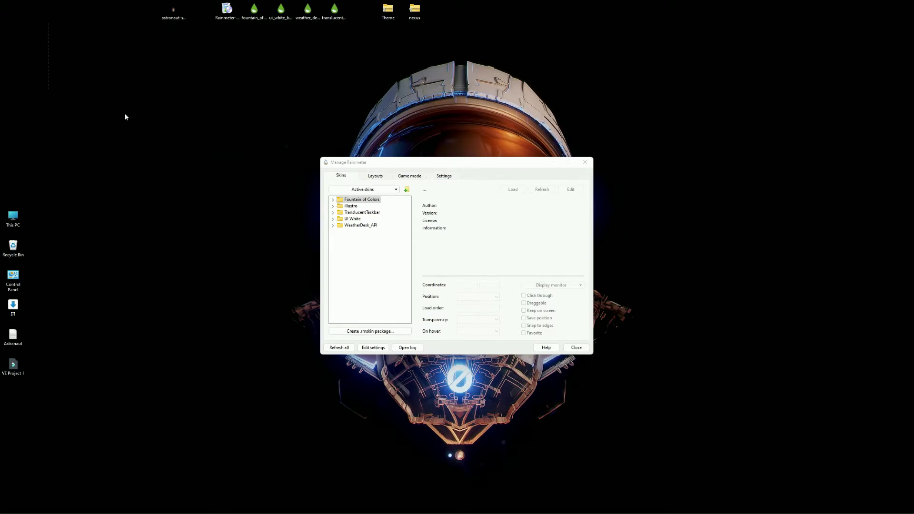
Uncheck Draggable for the visualizer and close the Manage Rainmeter window
right_click(49, 92)
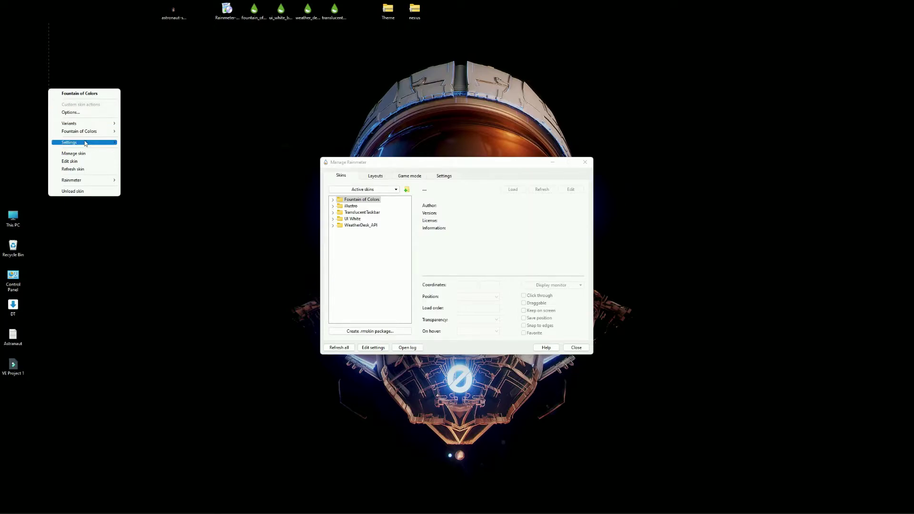
mouse_move(88, 142)
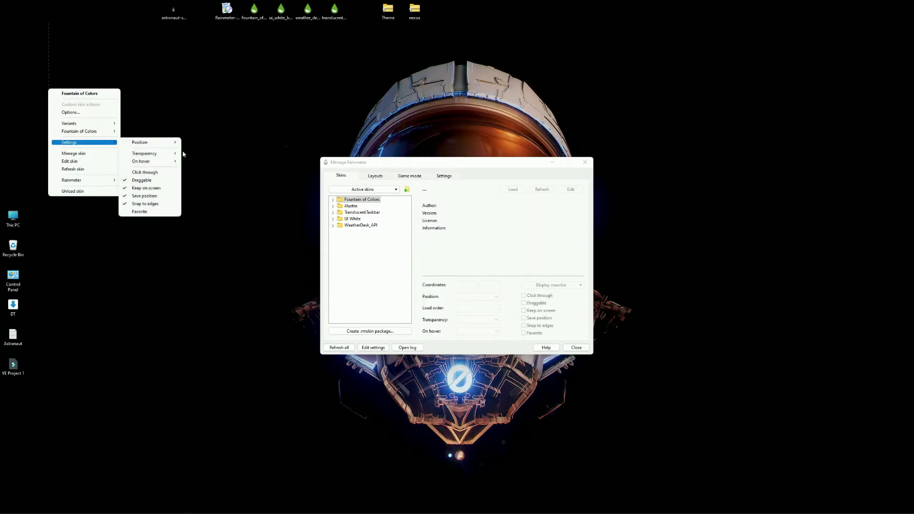
click(152, 181)
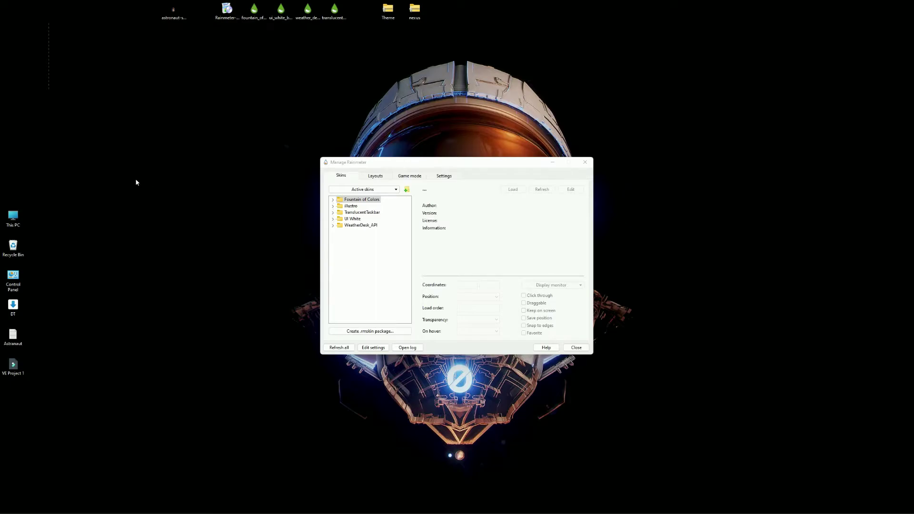
click(585, 163)
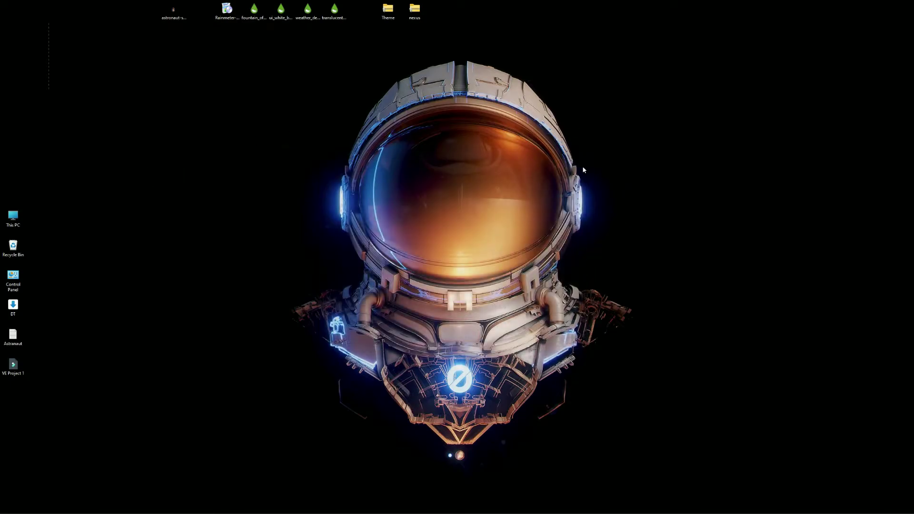
mouse_move(492, 508)
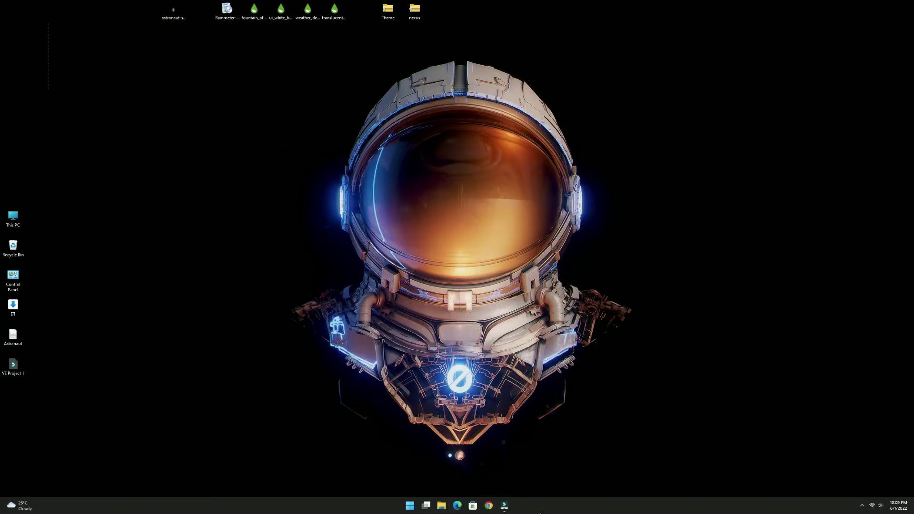
Briefly preview the 'Winning' track in YouTube Studio, pause it, and close the browser
click(489, 506)
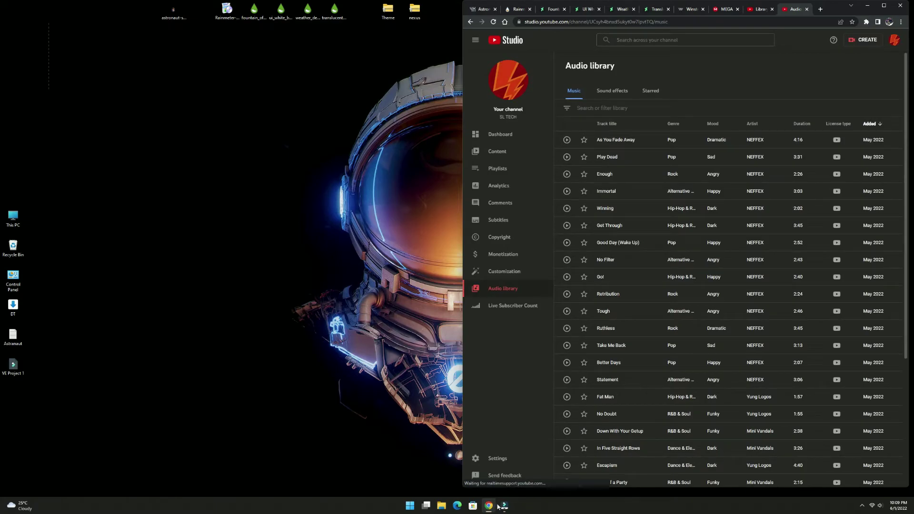
click(567, 208)
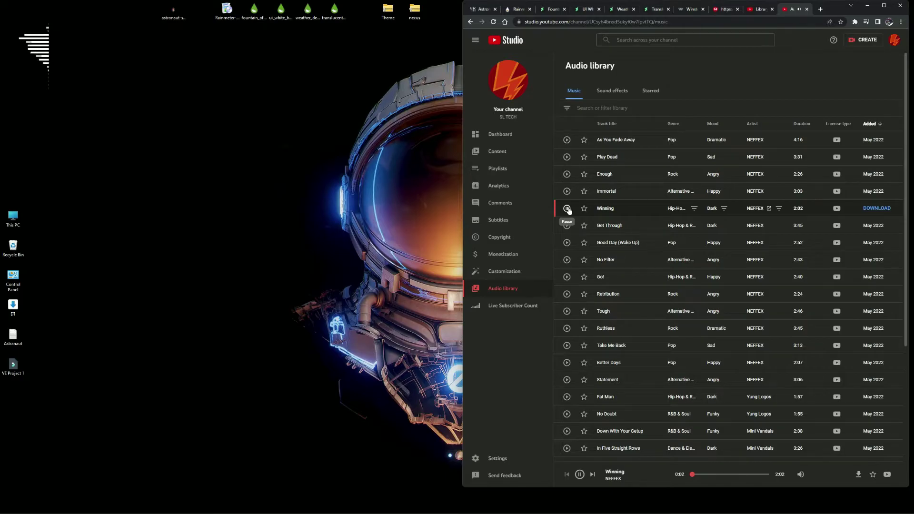
click(569, 209)
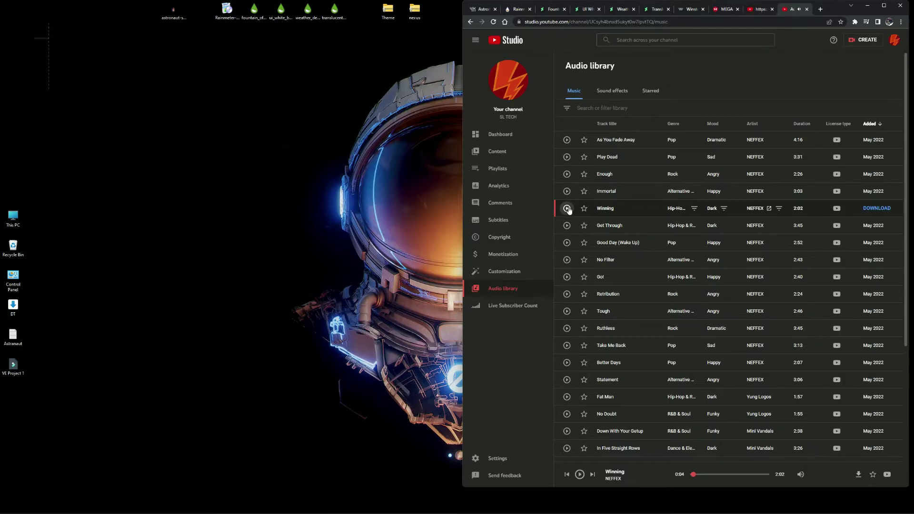
click(901, 5)
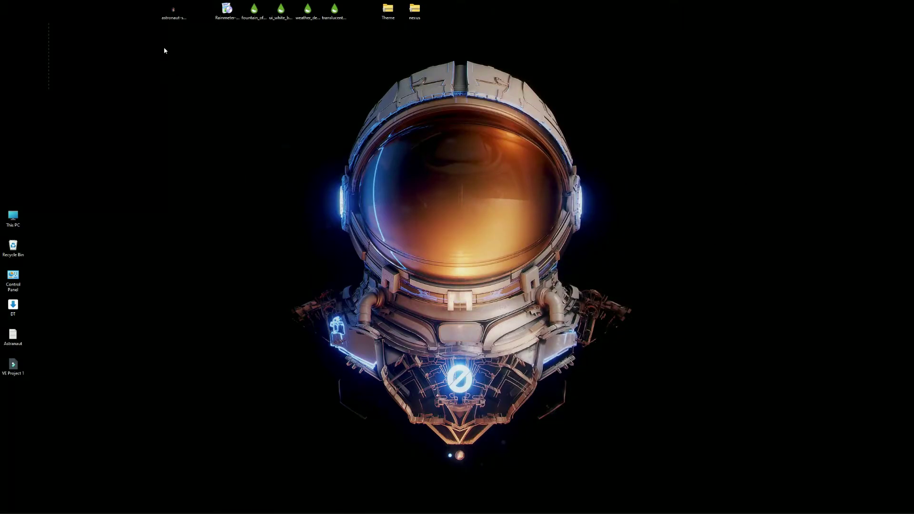
Delete the wallpaper, Rainmeter installer and skin file icons from the top of the desktop
drag(153, 13, 342, 35)
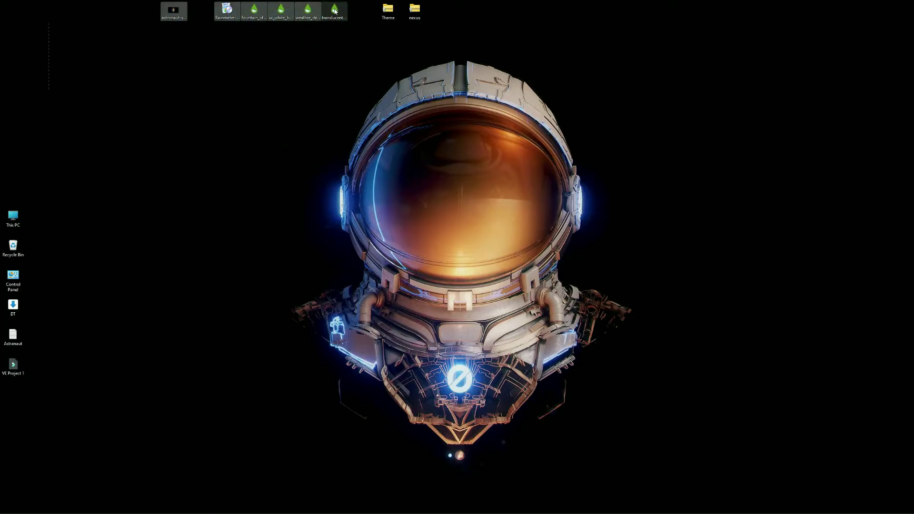
right_click(335, 12)
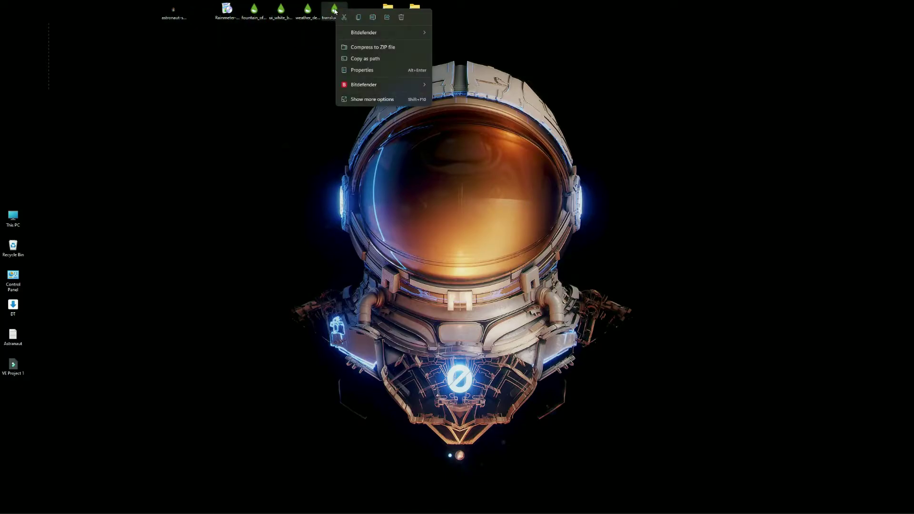
click(400, 17)
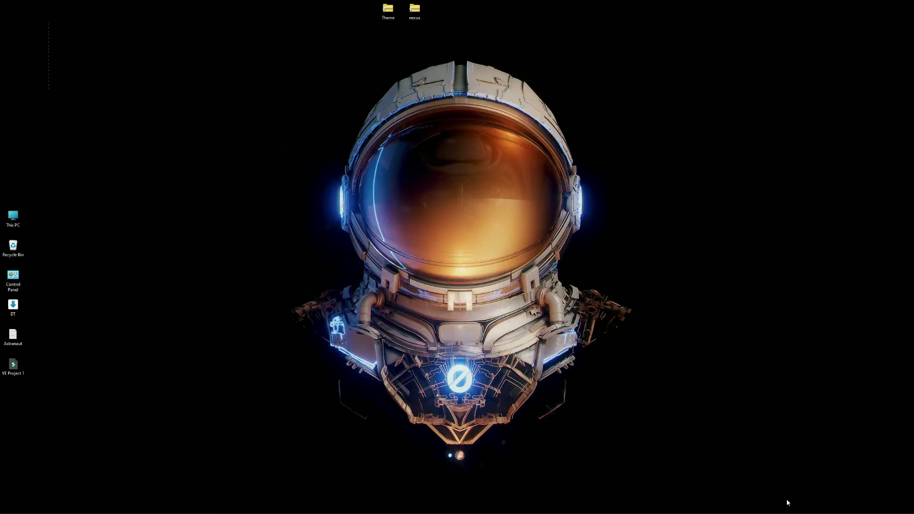
click(863, 507)
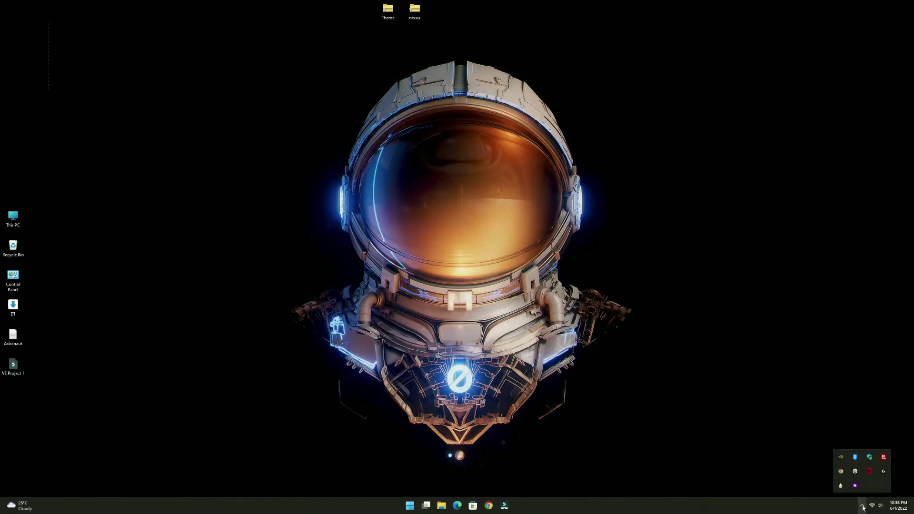
Load the TranslucentTaskbar folder's Sample.ini skin from the Rainmeter skin manager
double_click(840, 486)
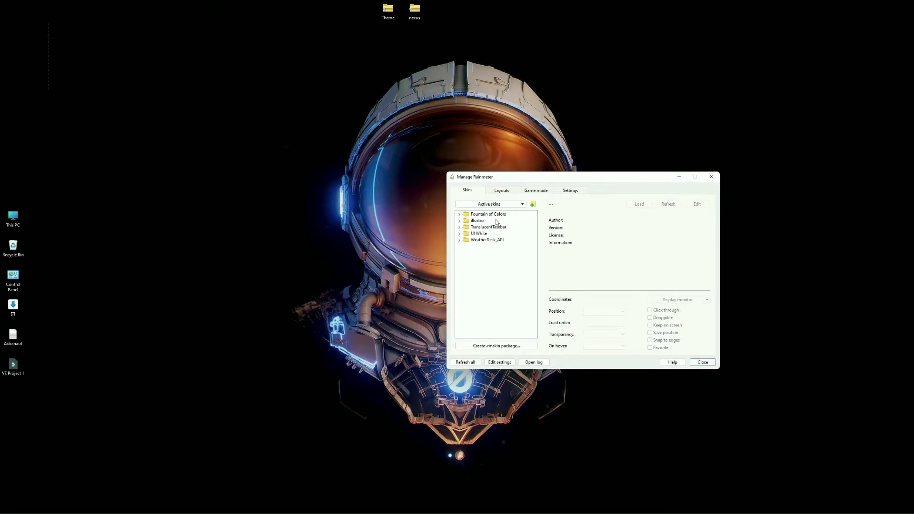
click(459, 227)
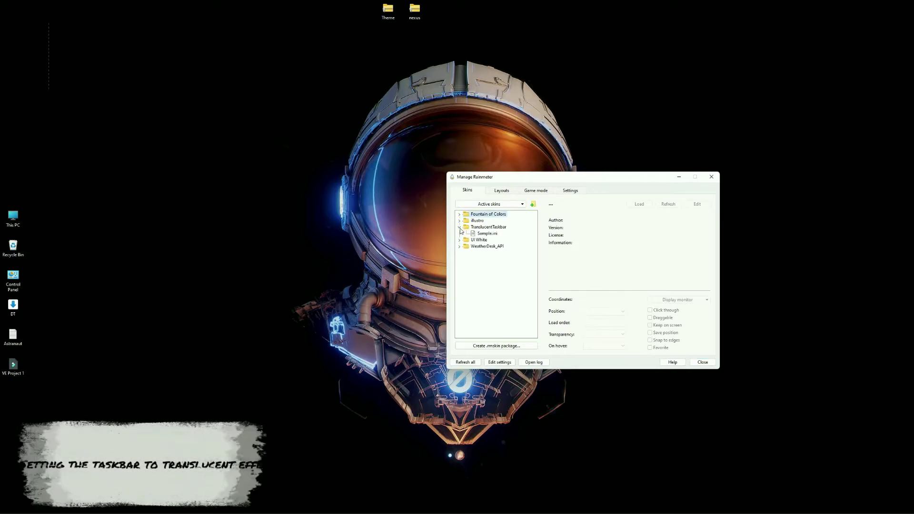
click(491, 235)
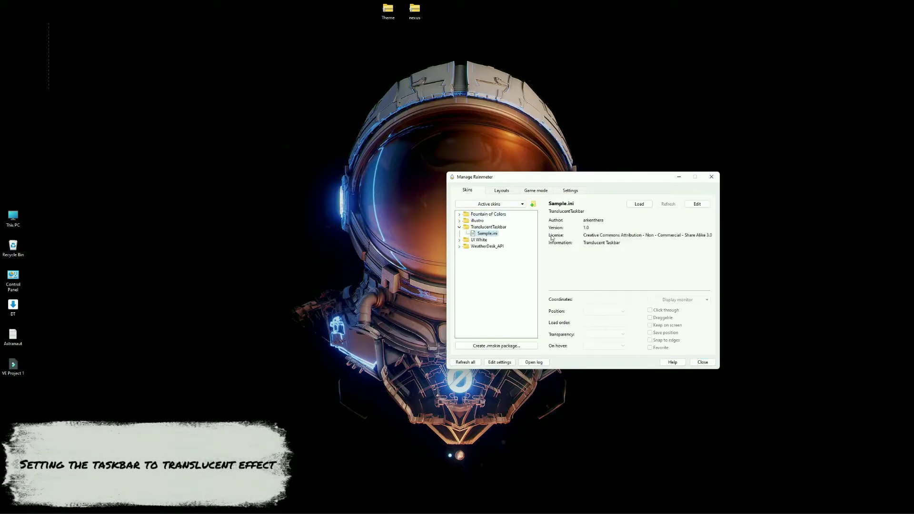
click(640, 204)
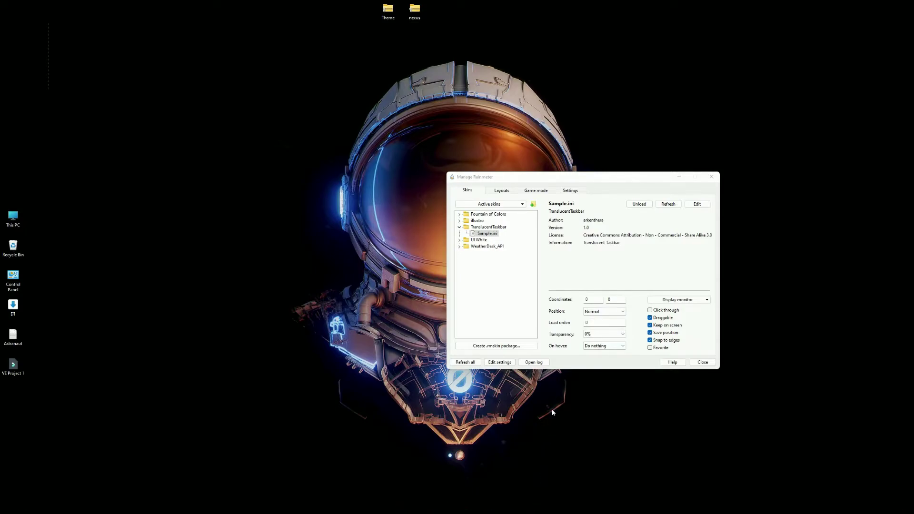
Load UI White's Date-Time 'Date 12h.ini' skin and drag it to the top-right corner
key(alt+Tab)
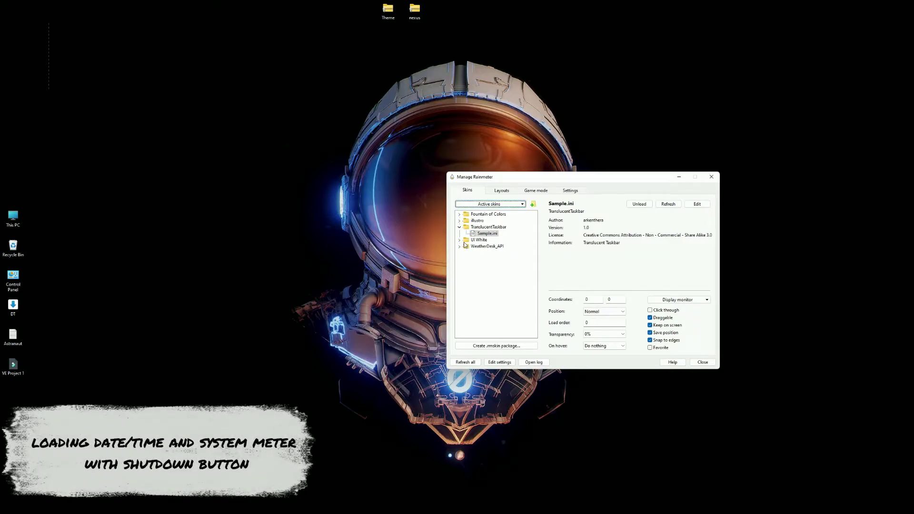
click(460, 227)
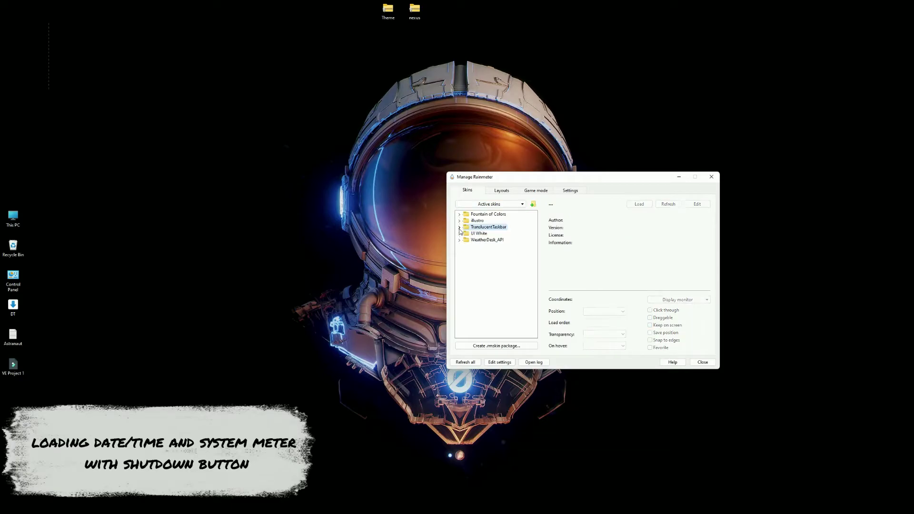
click(459, 234)
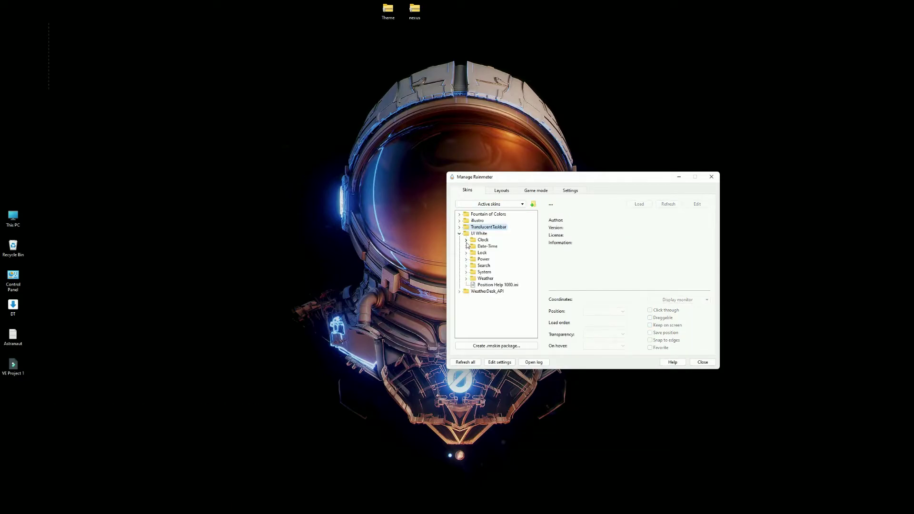
click(467, 246)
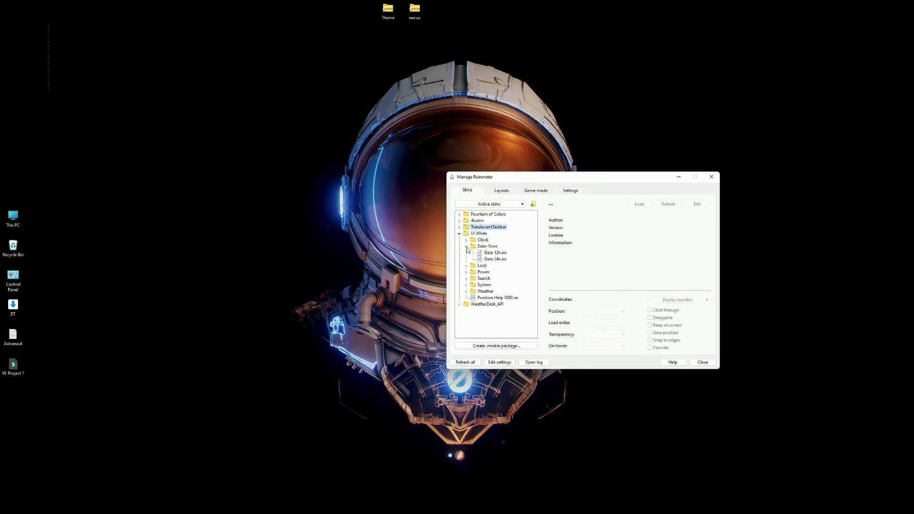
click(497, 253)
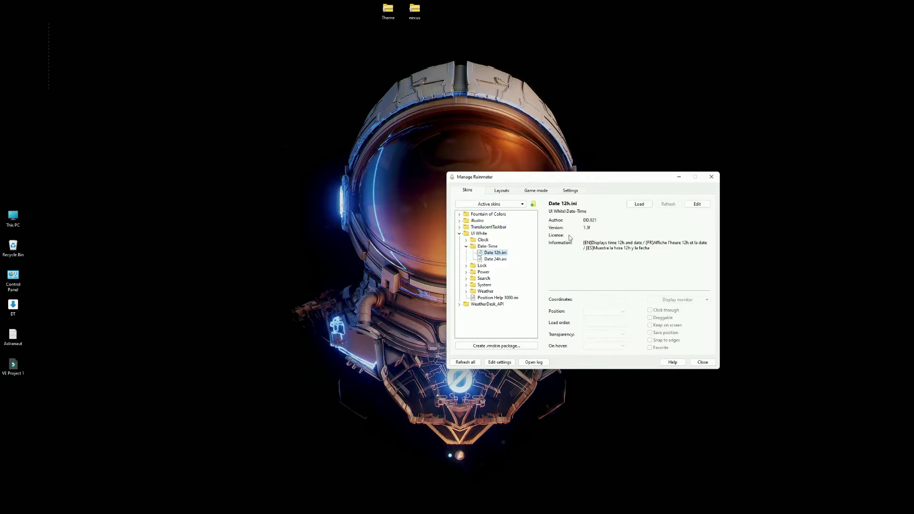
click(639, 204)
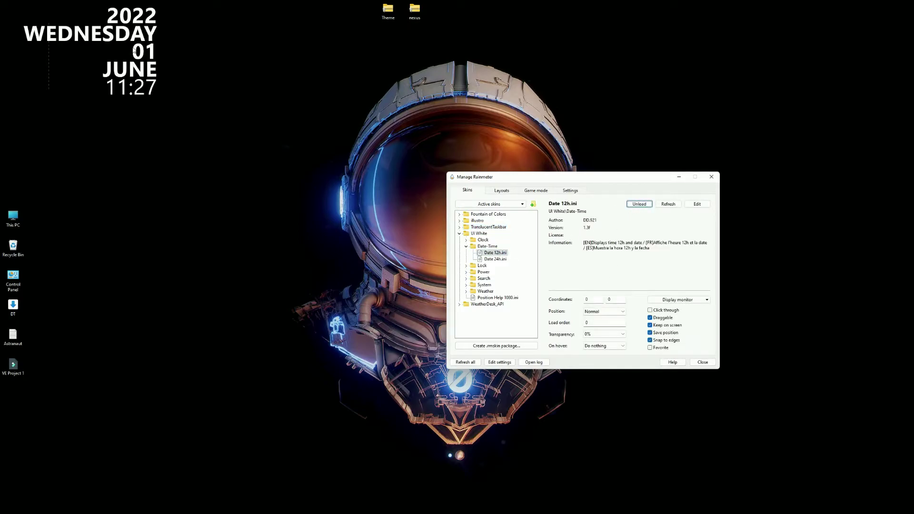
drag(129, 33, 871, 41)
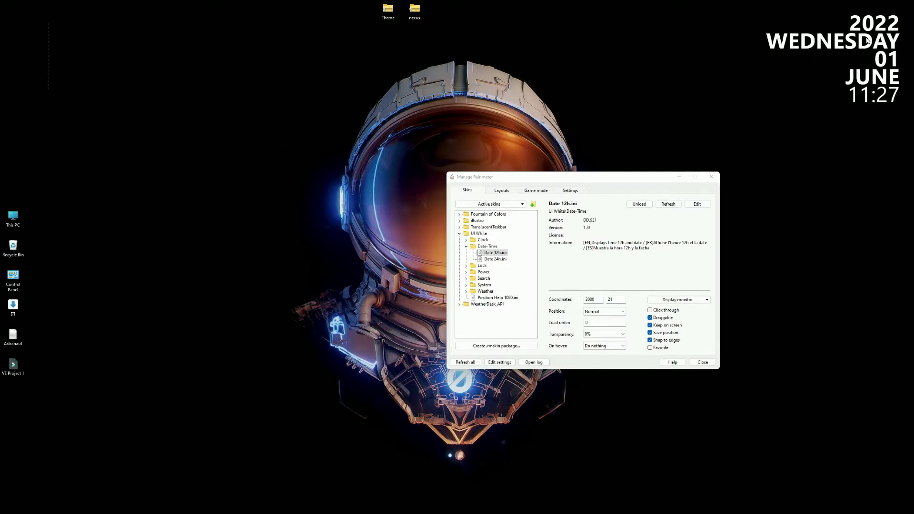
Set the date widget to On desktop, untick Draggable, and collapse the Date-Time folder
right_click(868, 41)
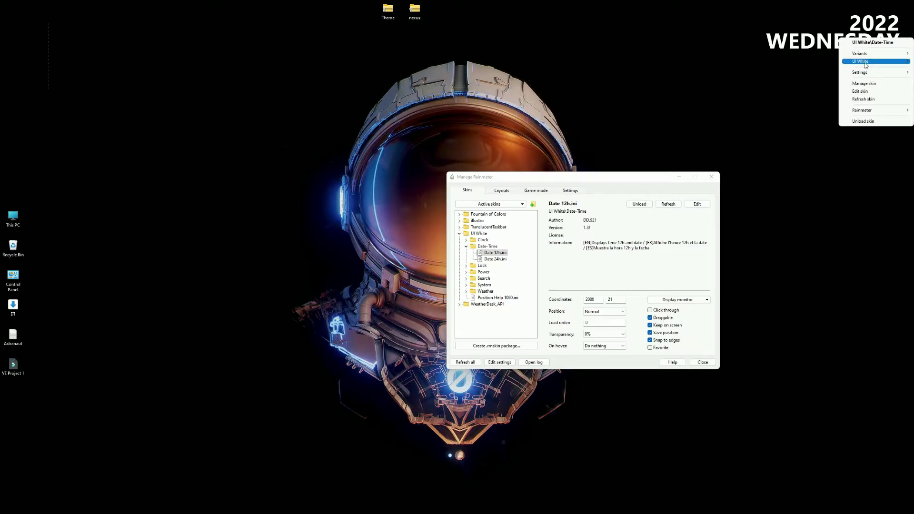
mouse_move(866, 74)
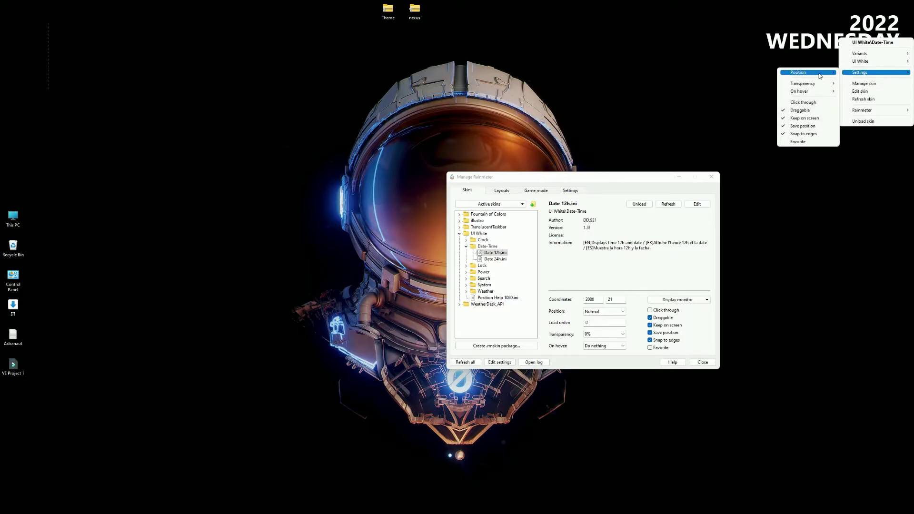
mouse_move(820, 76)
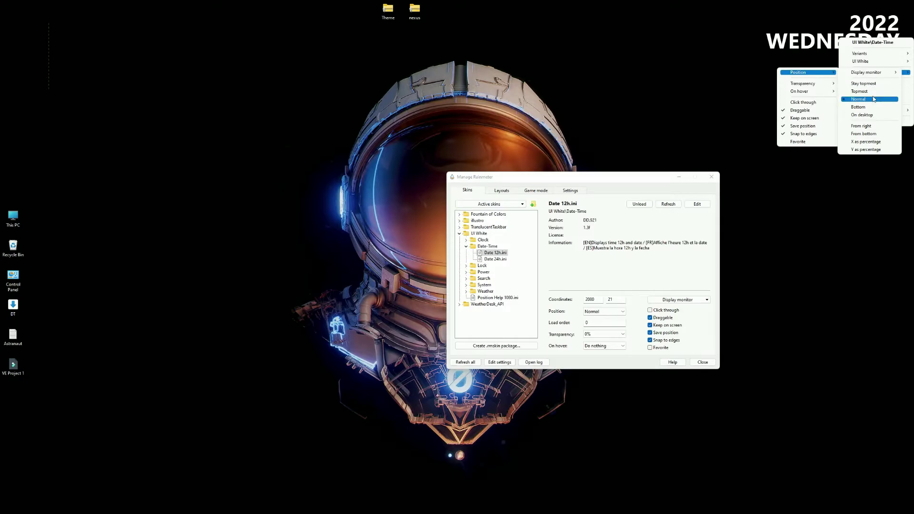
click(866, 115)
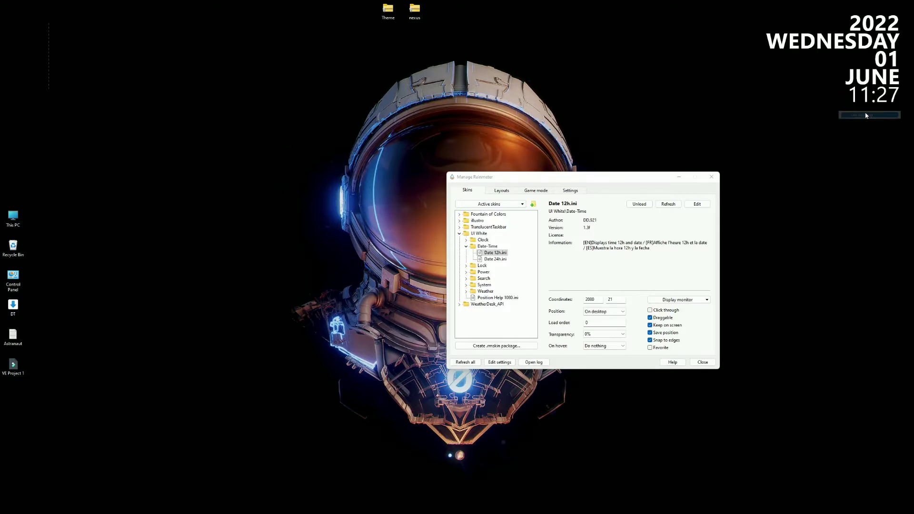
right_click(864, 37)
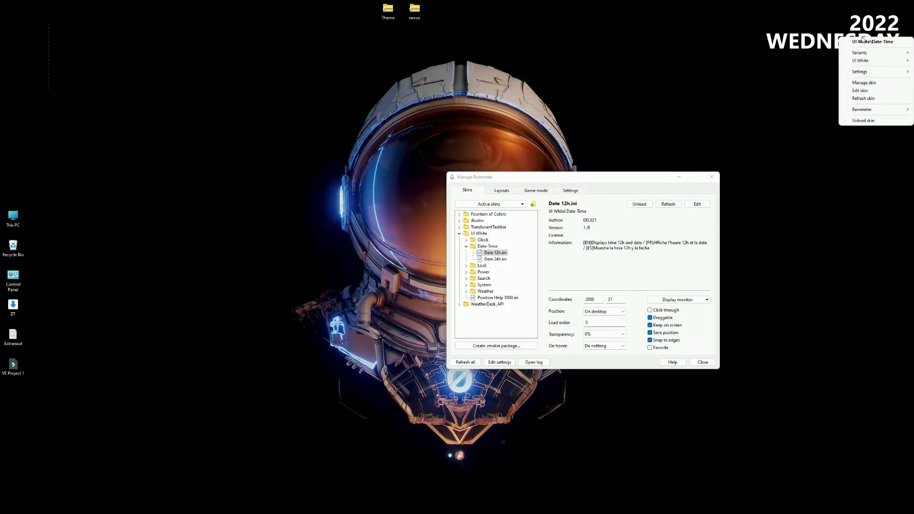
mouse_move(868, 71)
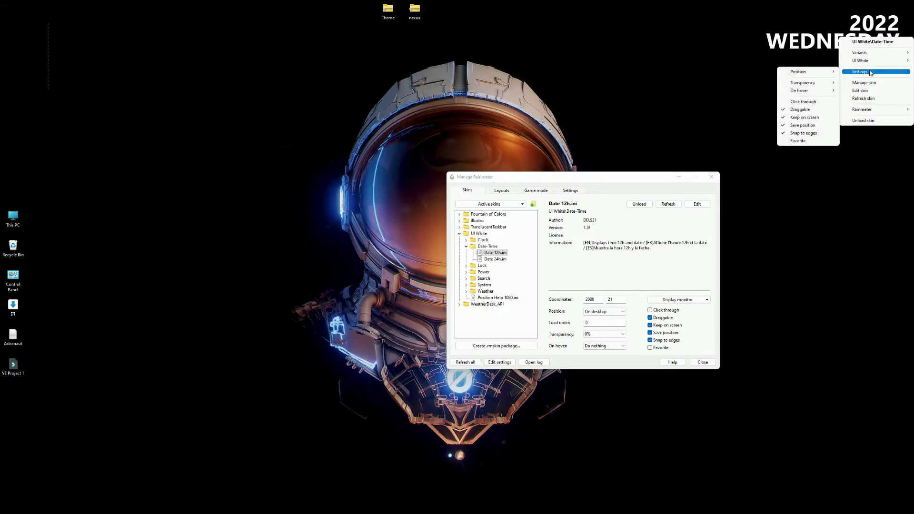
click(812, 111)
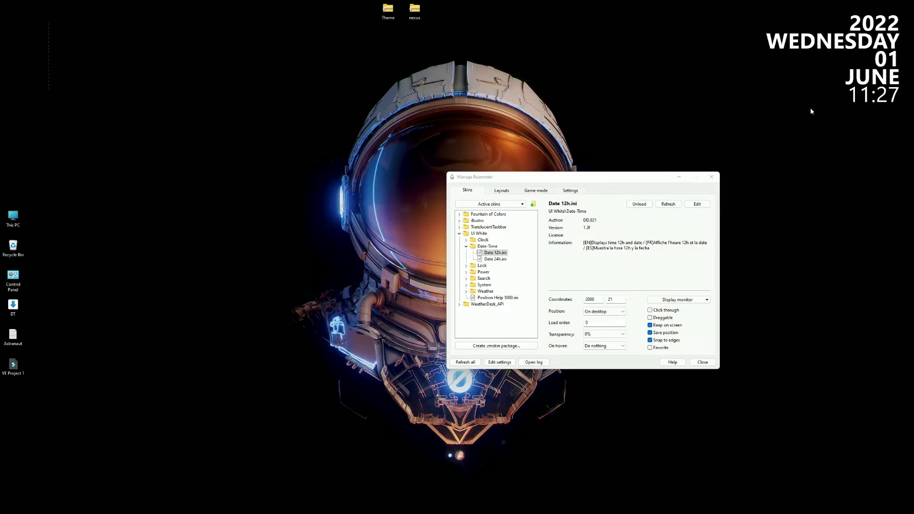
click(466, 247)
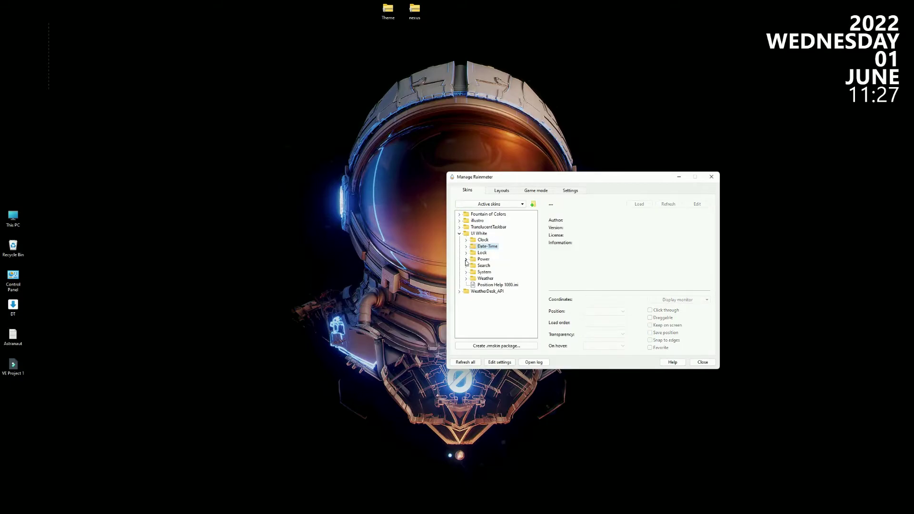
Load UI White's 'Power (no text).ini' skin and move it just under the clock
click(467, 260)
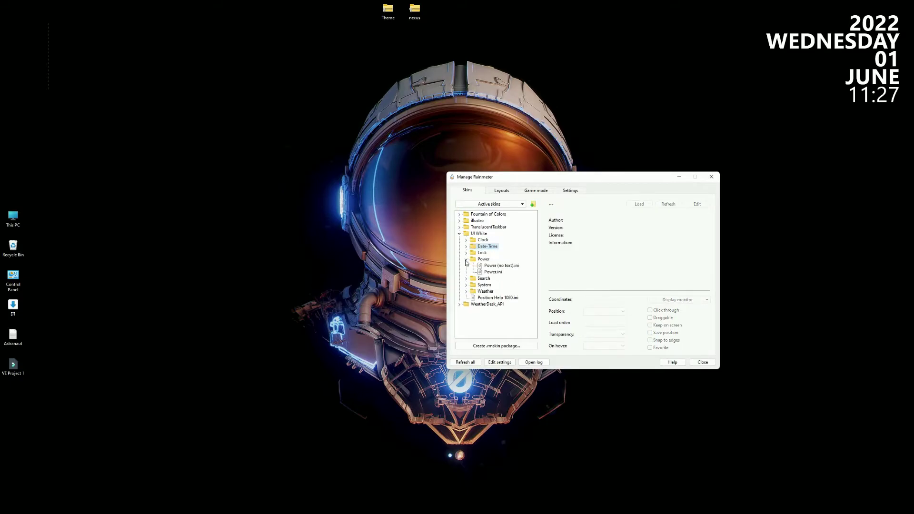
click(495, 266)
click(641, 206)
drag(43, 10, 891, 116)
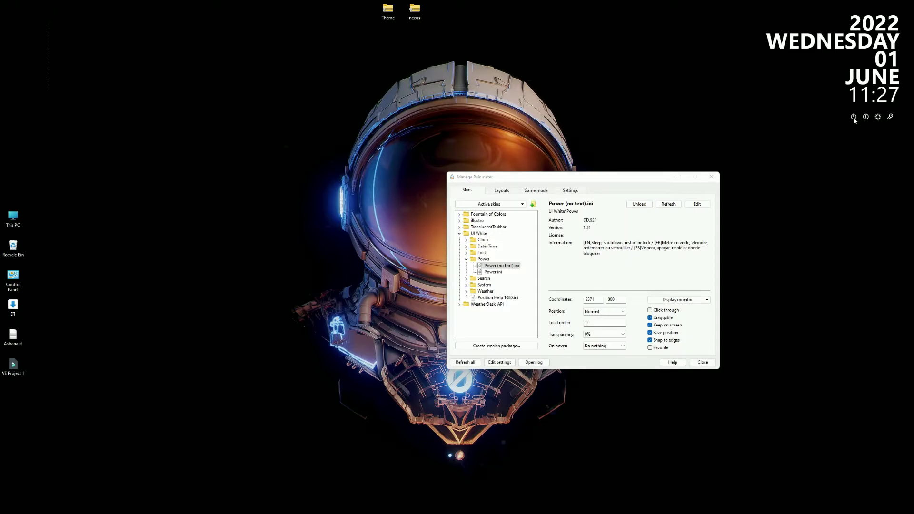
Set the power icons skin to On desktop and untick Draggable to lock it
right_click(855, 118)
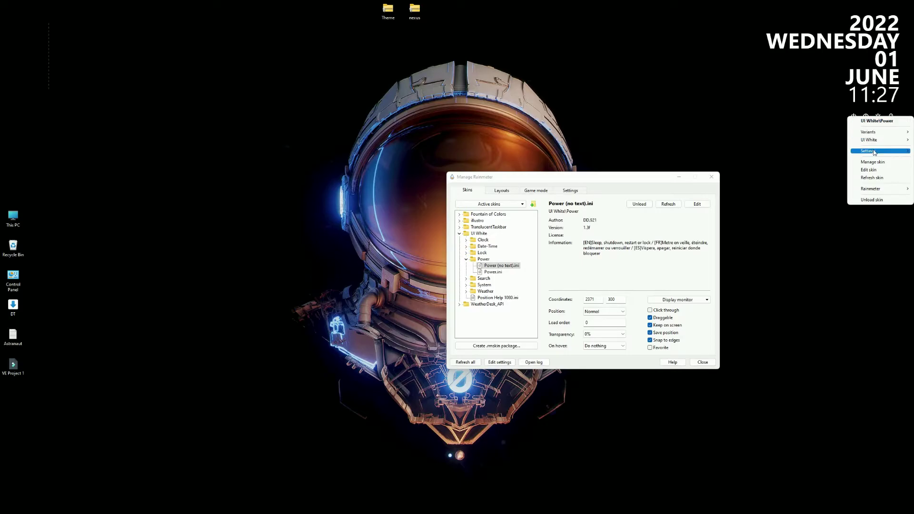
mouse_move(874, 152)
mouse_move(839, 155)
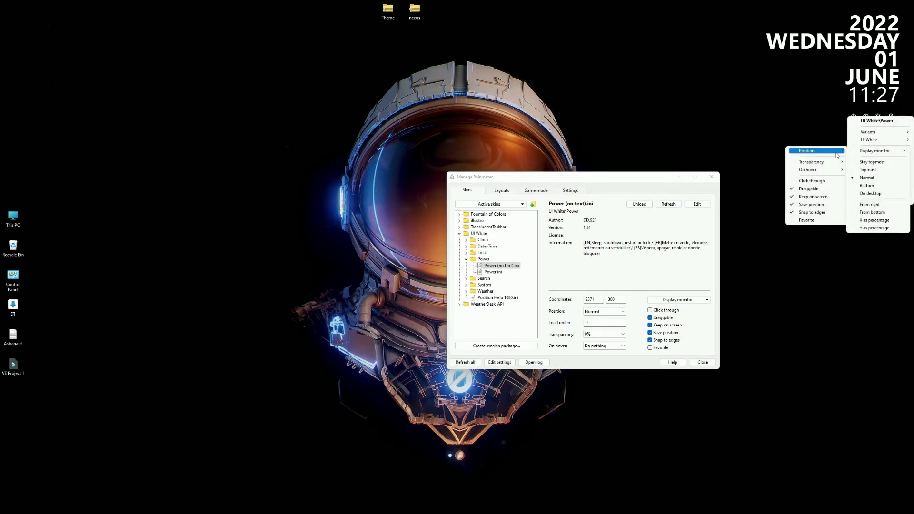
click(886, 194)
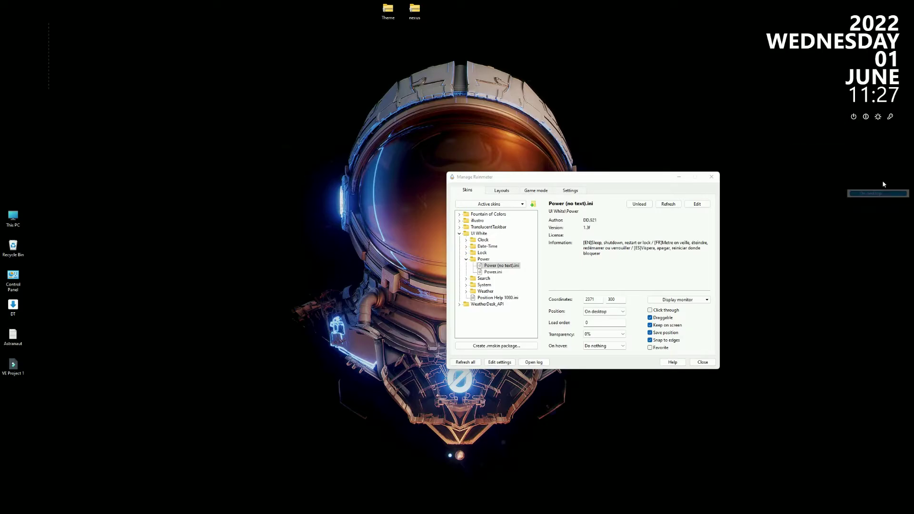
right_click(855, 119)
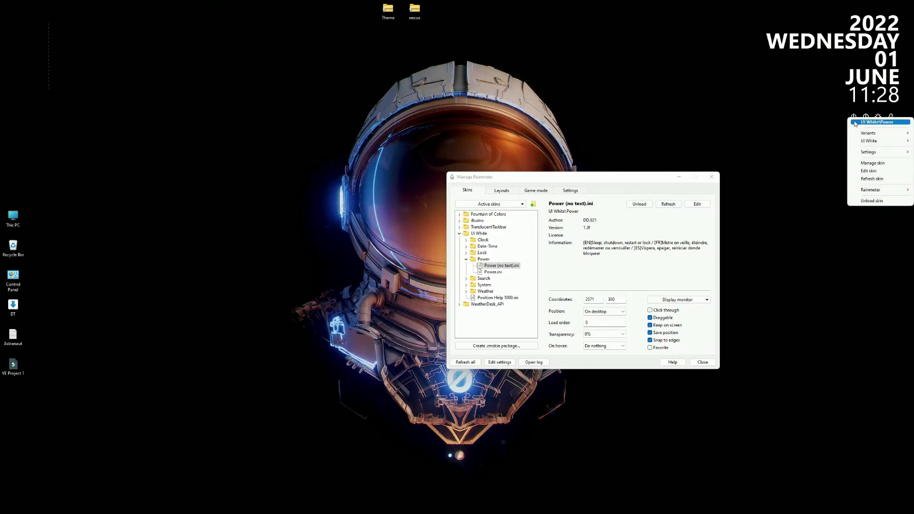
mouse_move(869, 152)
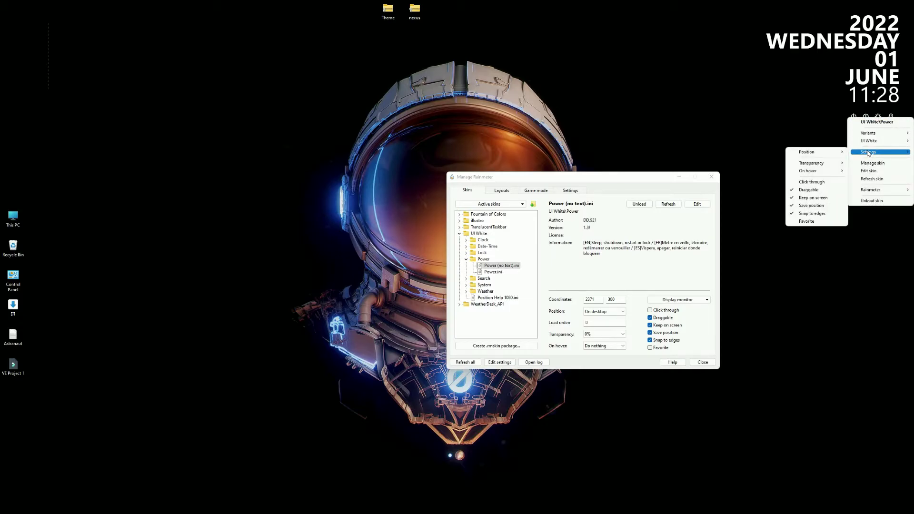
click(825, 190)
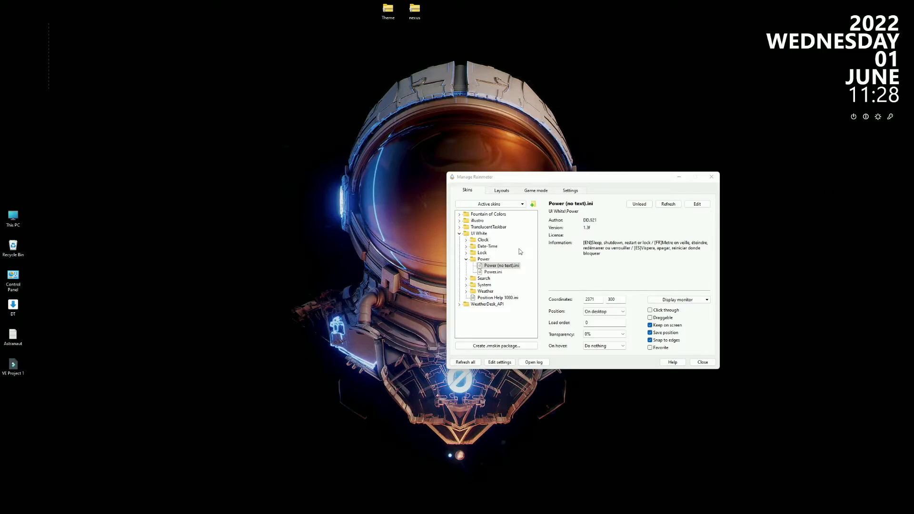
Load the UI White System CPU.ini meter and drag it beneath the date at the right
click(466, 260)
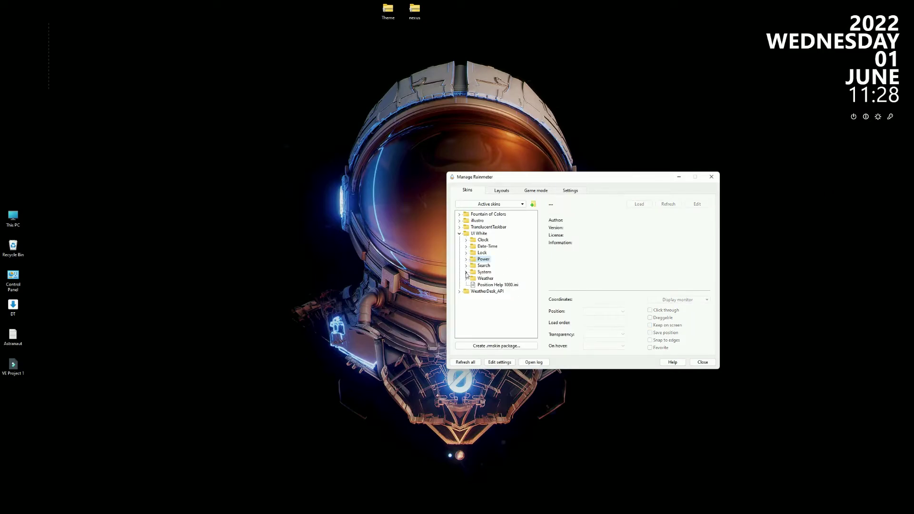
click(467, 272)
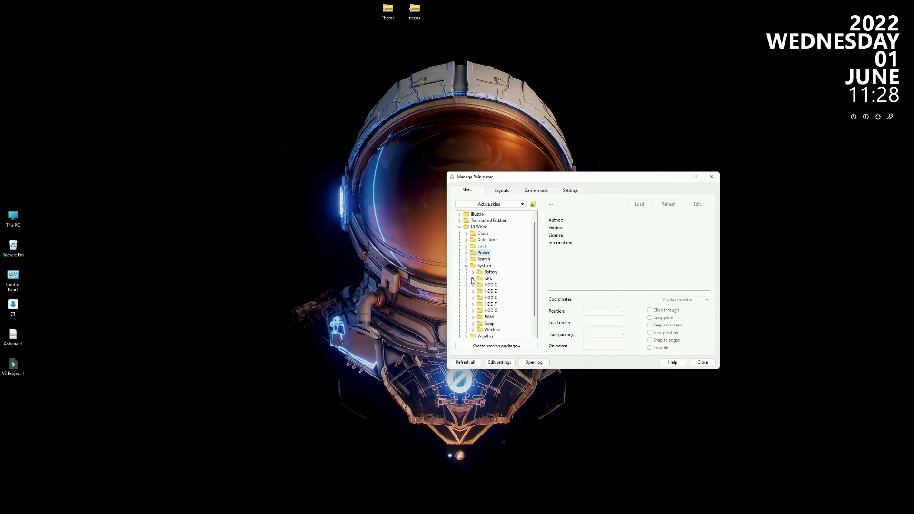
click(473, 278)
click(496, 285)
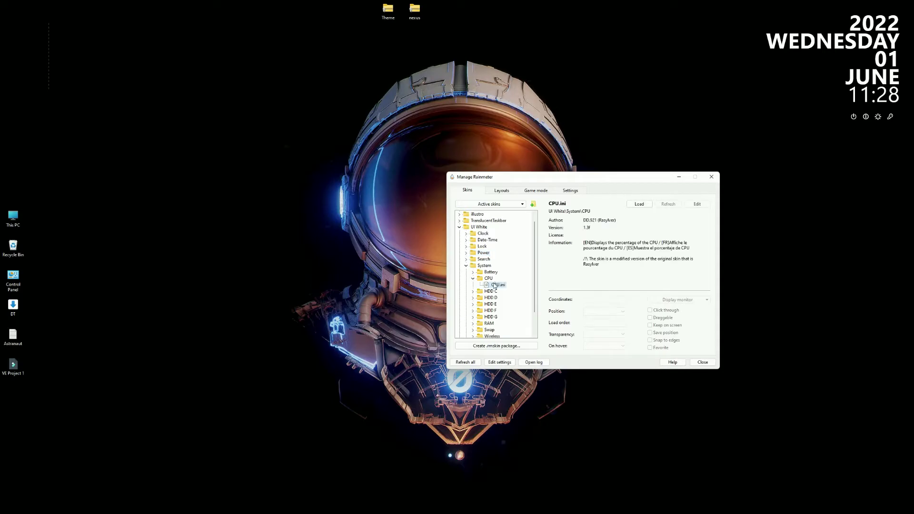
click(640, 204)
drag(60, 14, 893, 206)
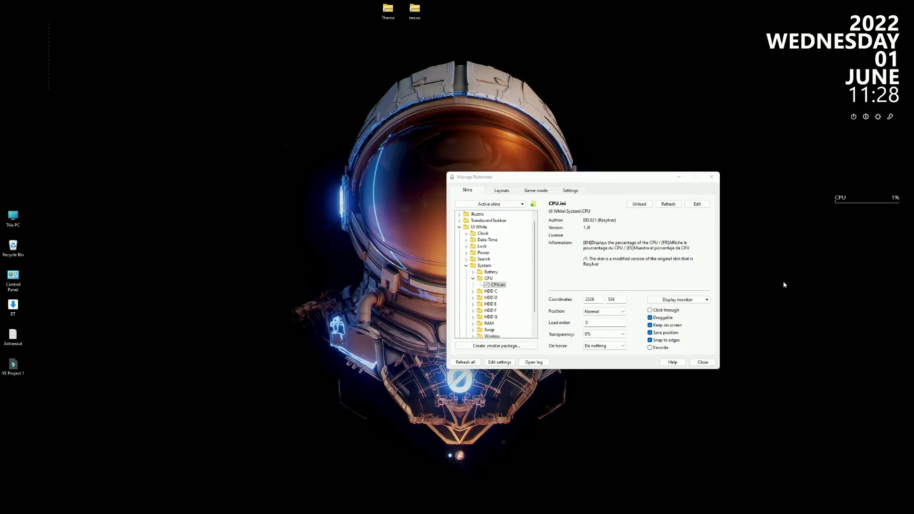
Set the CPU meter's Position to On desktop and uncheck Draggable to lock it
click(609, 313)
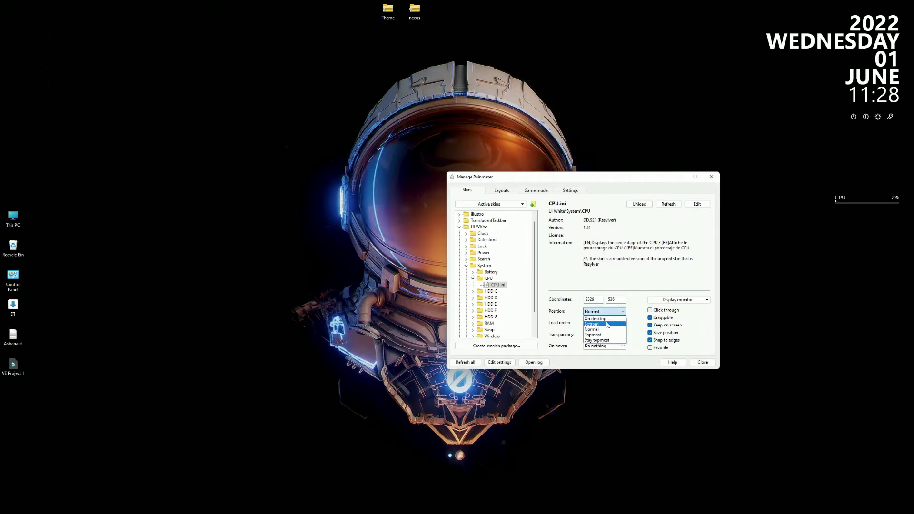
click(607, 319)
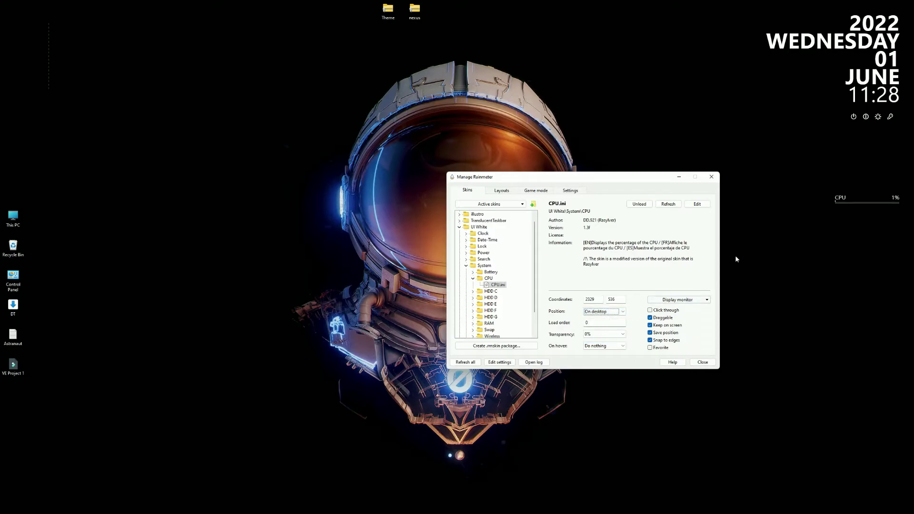
right_click(852, 205)
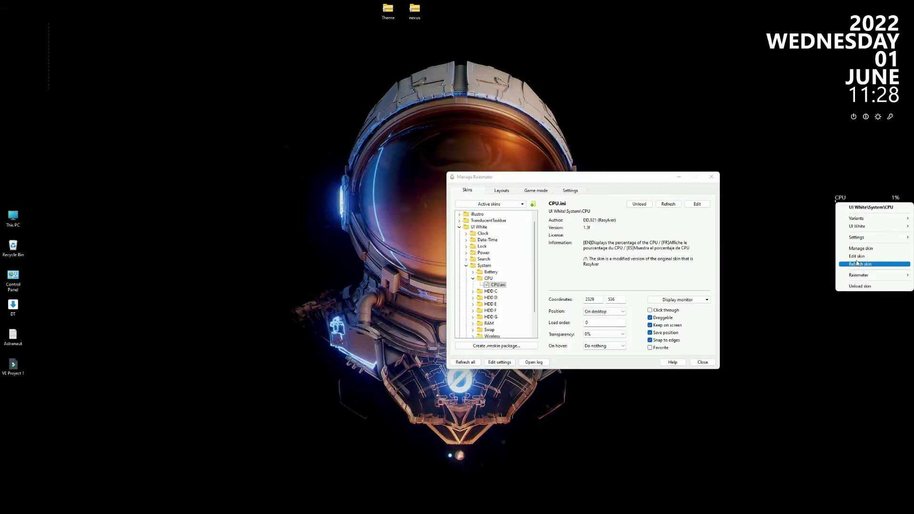
mouse_move(871, 241)
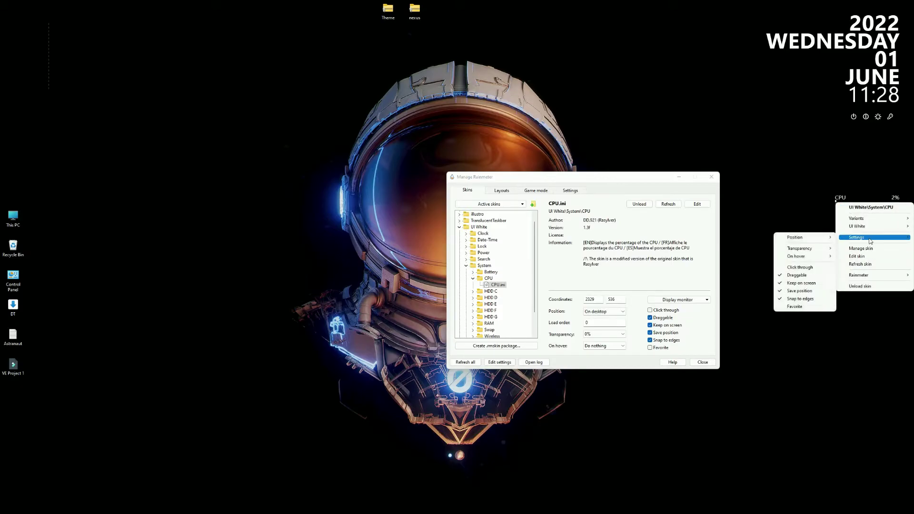
click(801, 275)
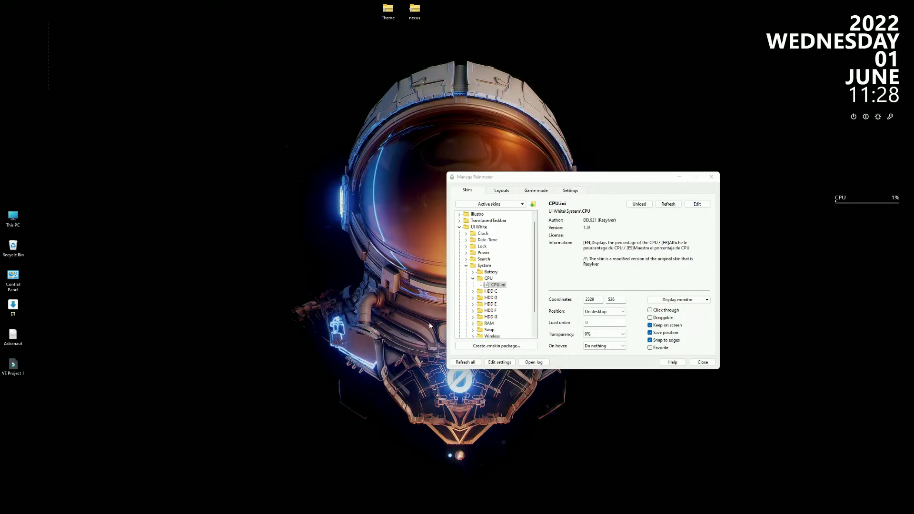
Load the System RAM.ini meter and drag it under the CPU meter
double_click(488, 324)
click(498, 330)
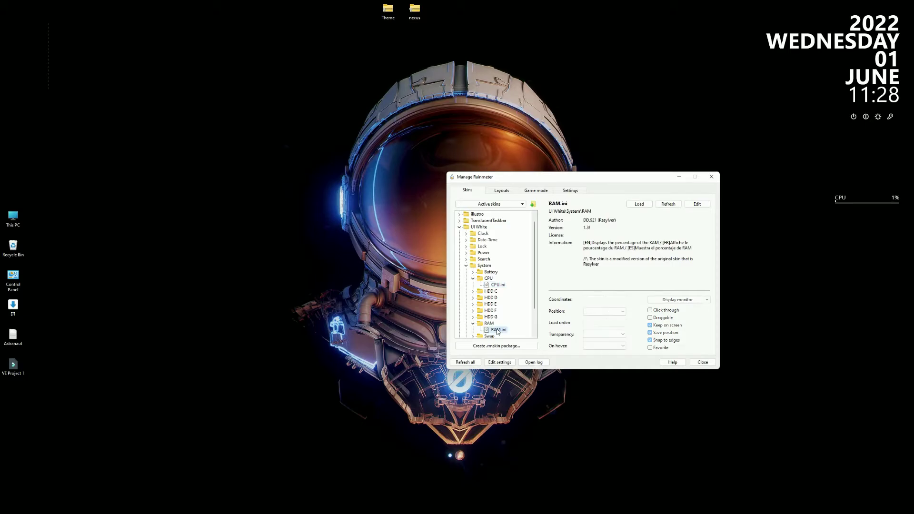
click(640, 204)
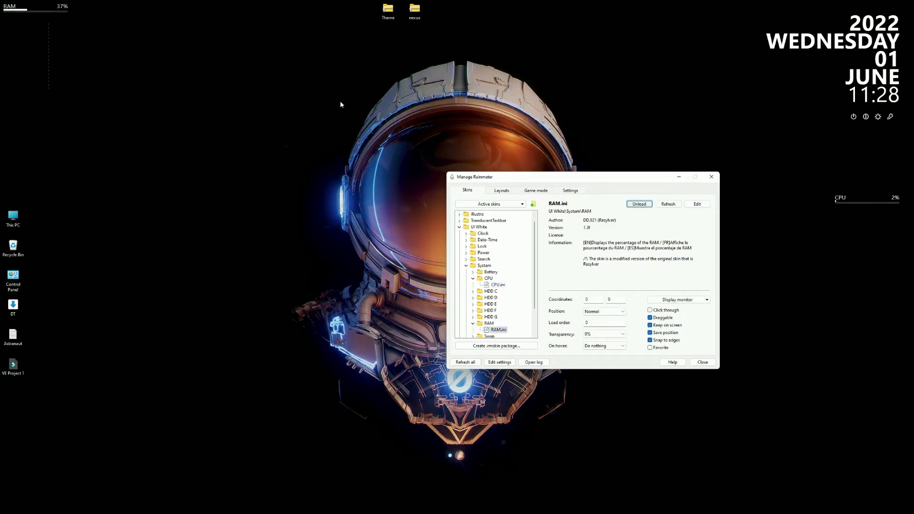
drag(586, 194, 851, 227)
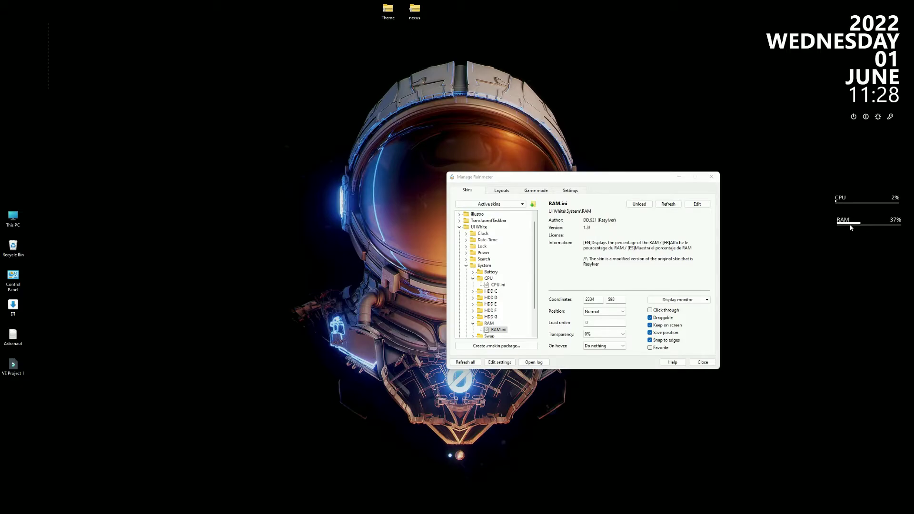
Set the RAM meter to On desktop, align it with the CPU meter, and uncheck Draggable
click(614, 312)
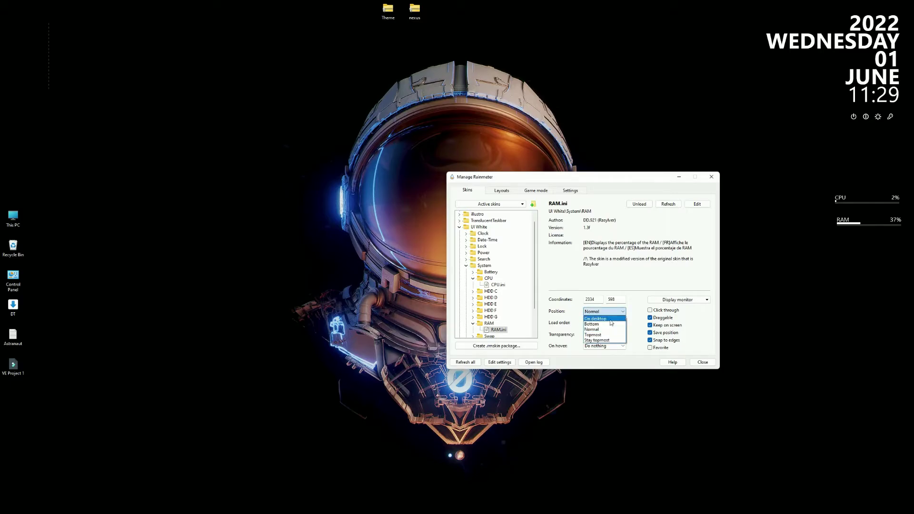
click(611, 320)
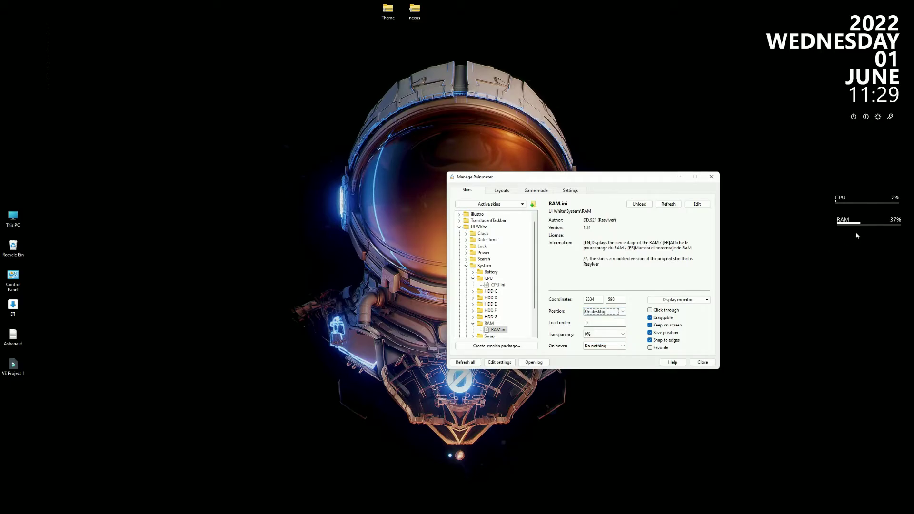
drag(844, 226, 842, 227)
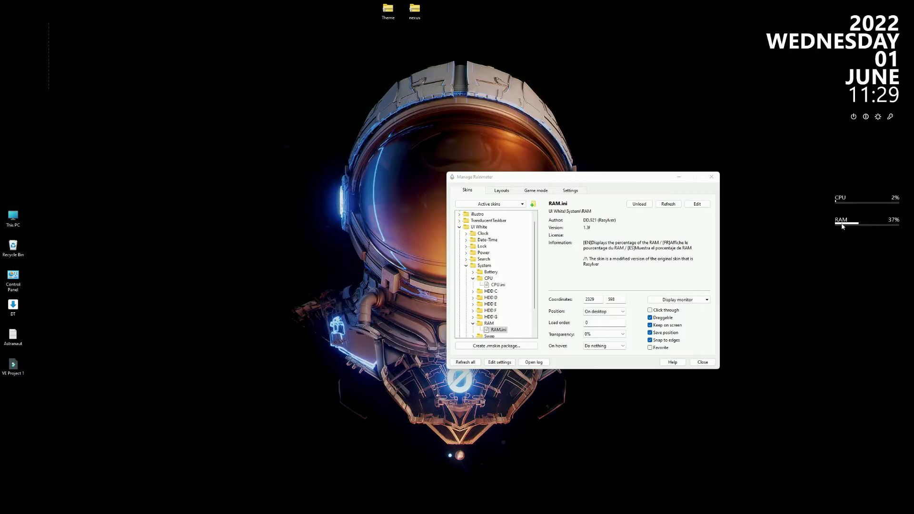
right_click(842, 227)
mouse_move(847, 244)
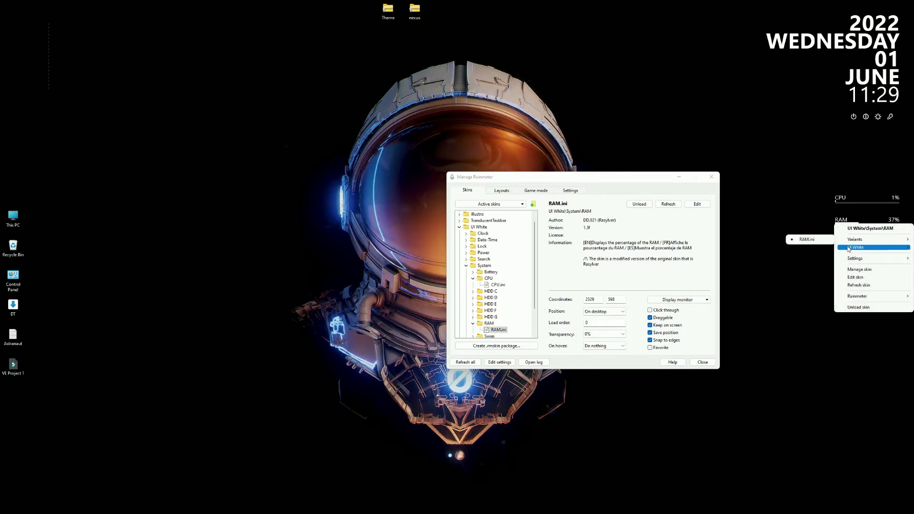
mouse_move(858, 258)
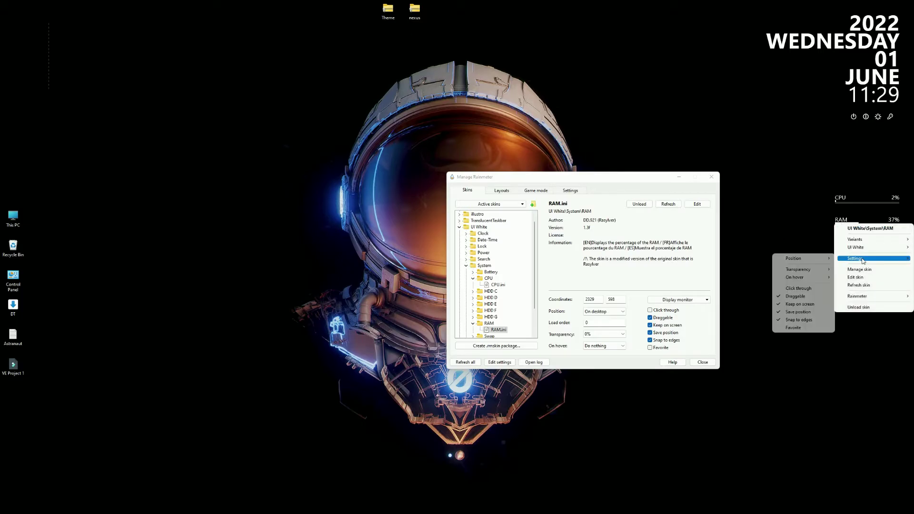
click(804, 297)
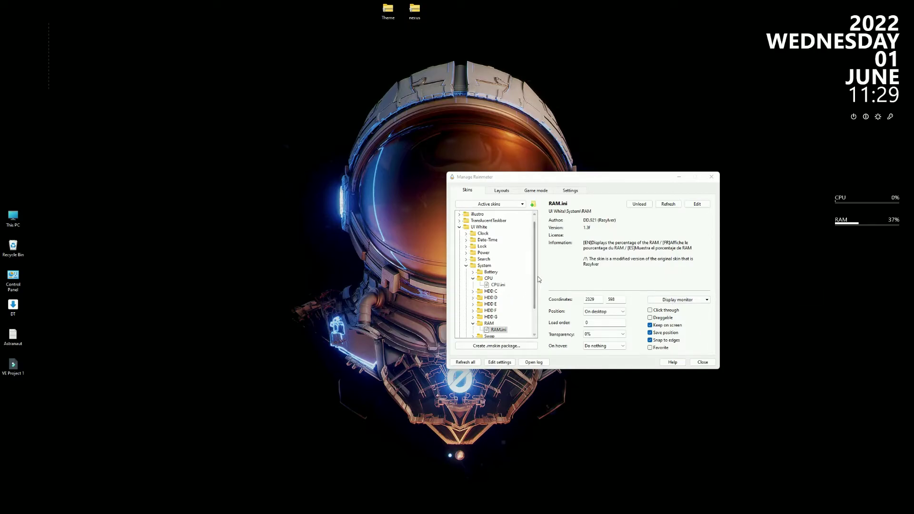
scroll(535, 300, down, 2)
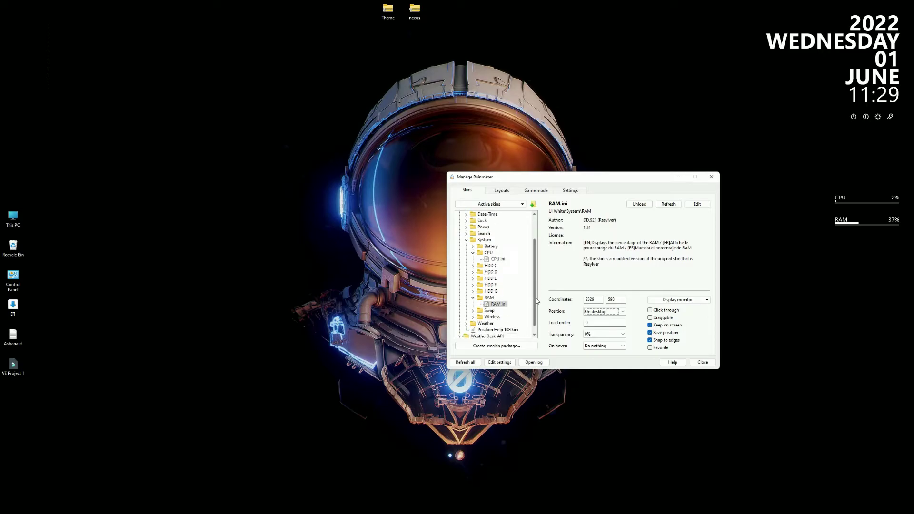
Load the System Wireless.ini meter and drag it below the RAM meter
click(474, 316)
click(499, 324)
click(639, 204)
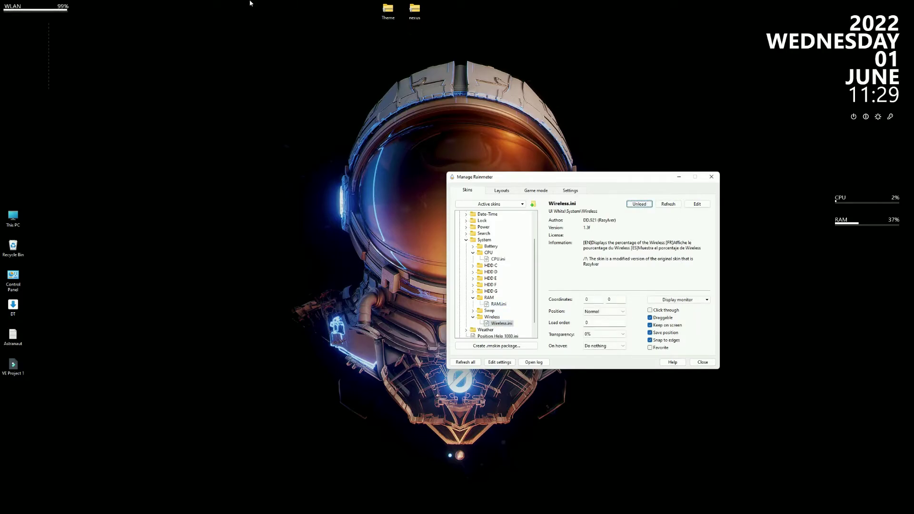
drag(37, 13, 869, 248)
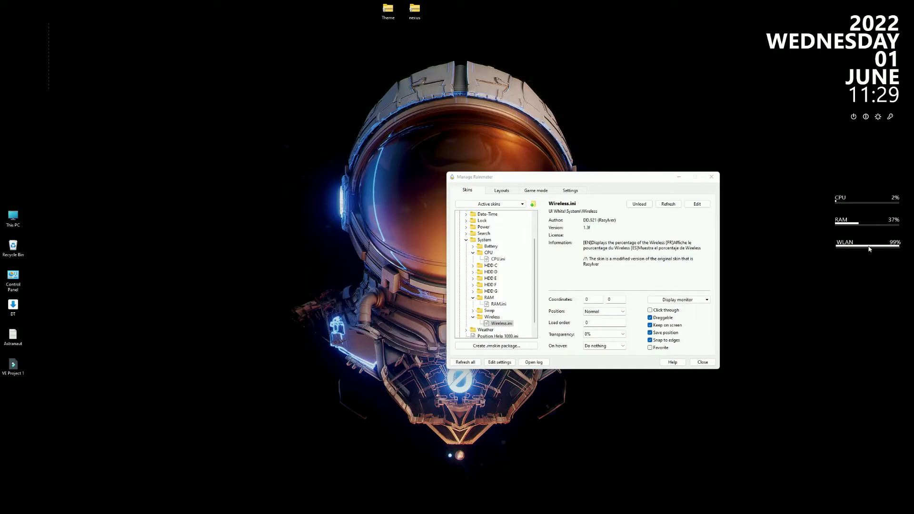
Uncheck Draggable on the WLAN meter and set its Position to On desktop
right_click(867, 249)
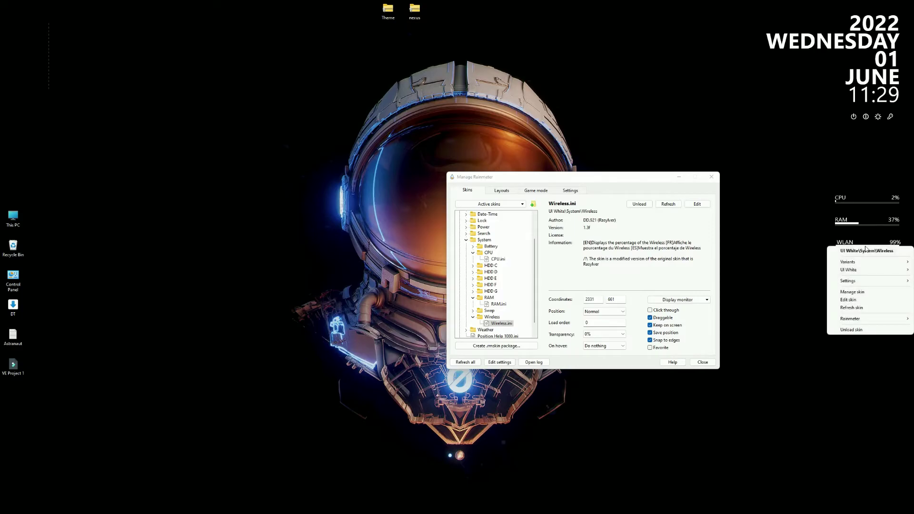
mouse_move(858, 281)
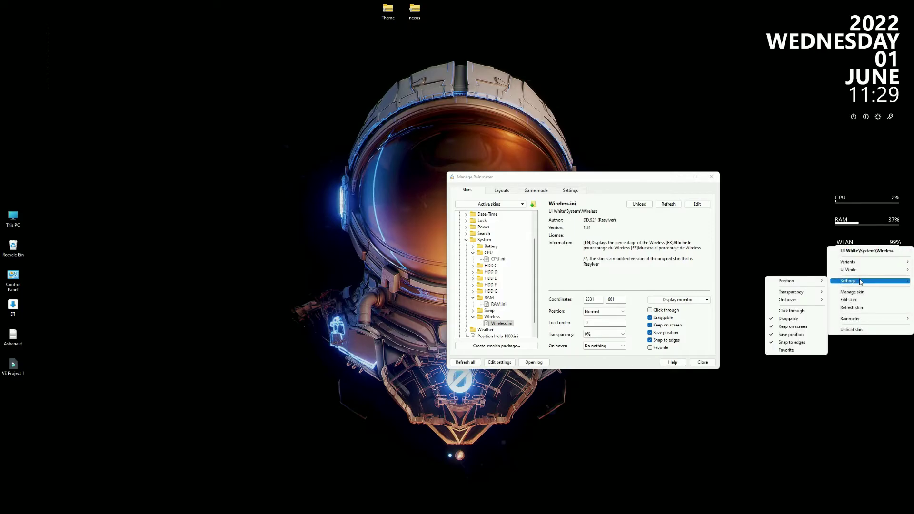
click(788, 319)
click(601, 312)
click(601, 340)
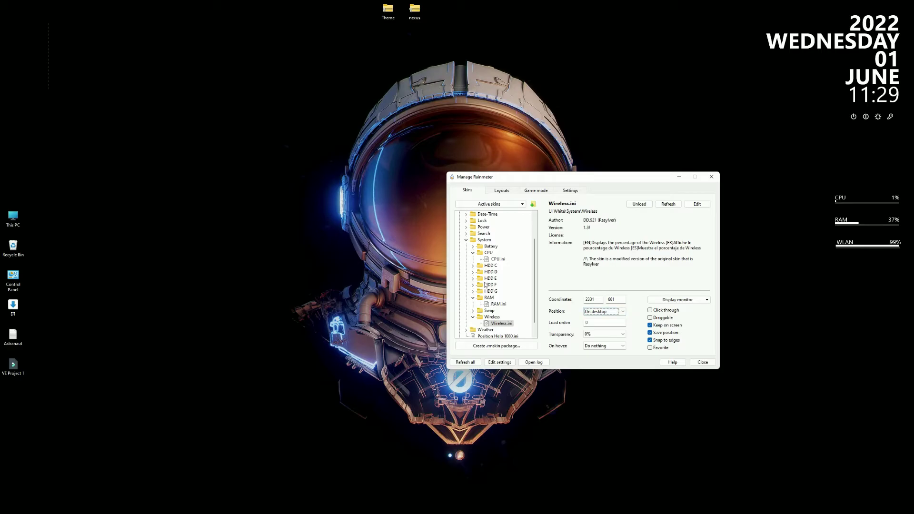
Load the HDD C folder's HDD.ini meter and drag it under the WLAN meter
click(474, 265)
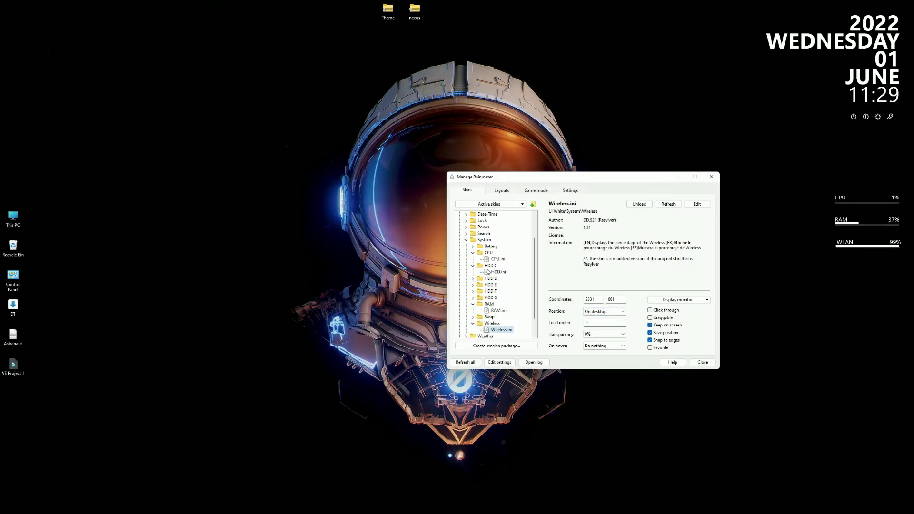
click(498, 272)
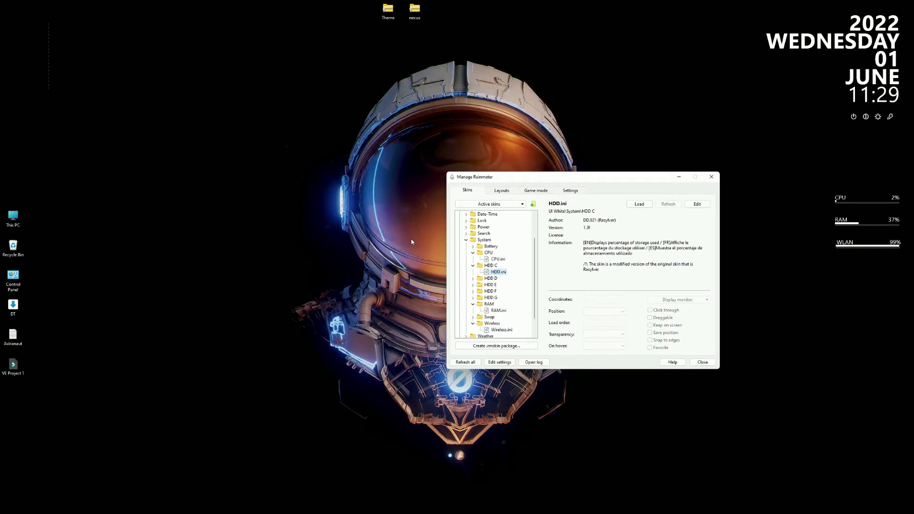
click(639, 204)
drag(7, 12, 842, 270)
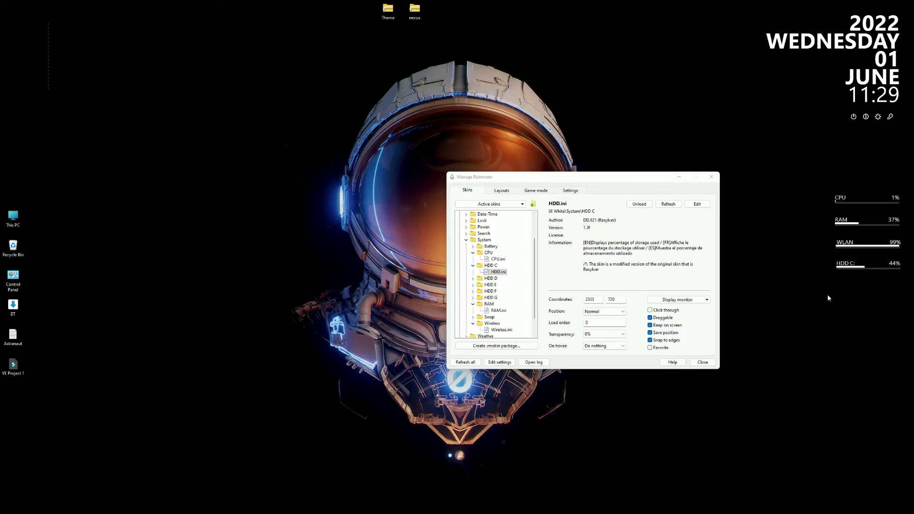
Set the HDD C meter to On desktop and uncheck Draggable to lock it
click(610, 313)
scroll(608, 323, up, 1)
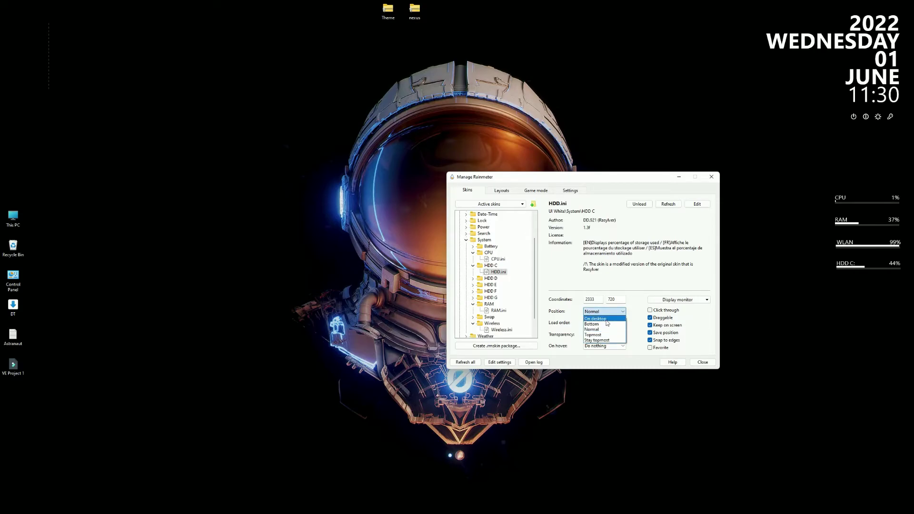
click(601, 316)
right_click(841, 270)
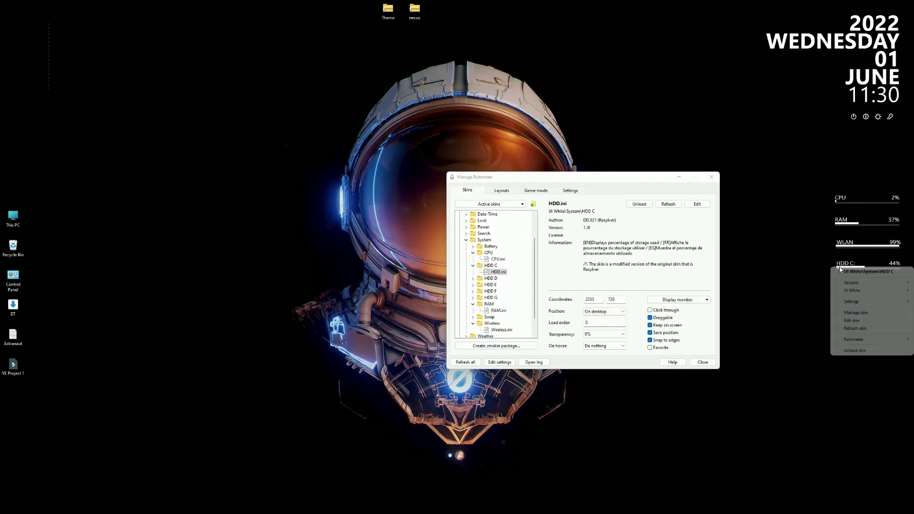
mouse_move(854, 304)
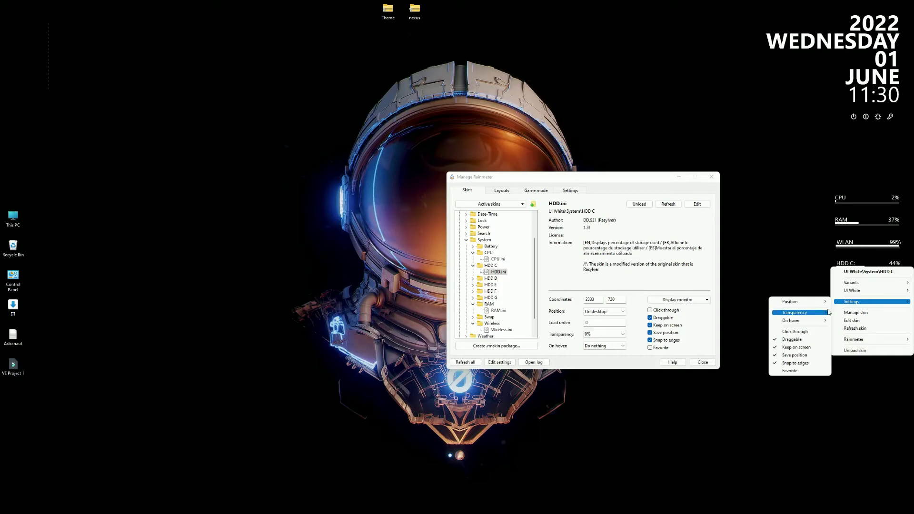
click(792, 340)
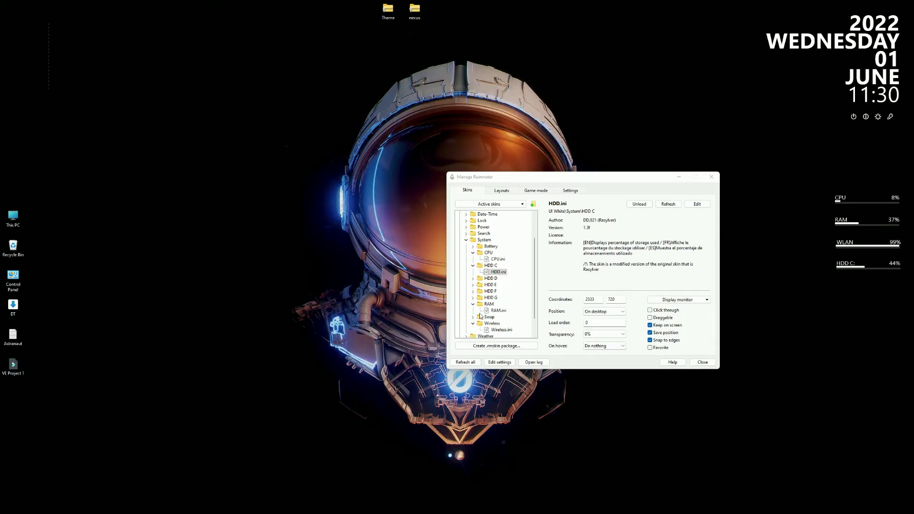
Load the HDD D folder's HDD.ini meter and drag it directly below HDD C
click(474, 279)
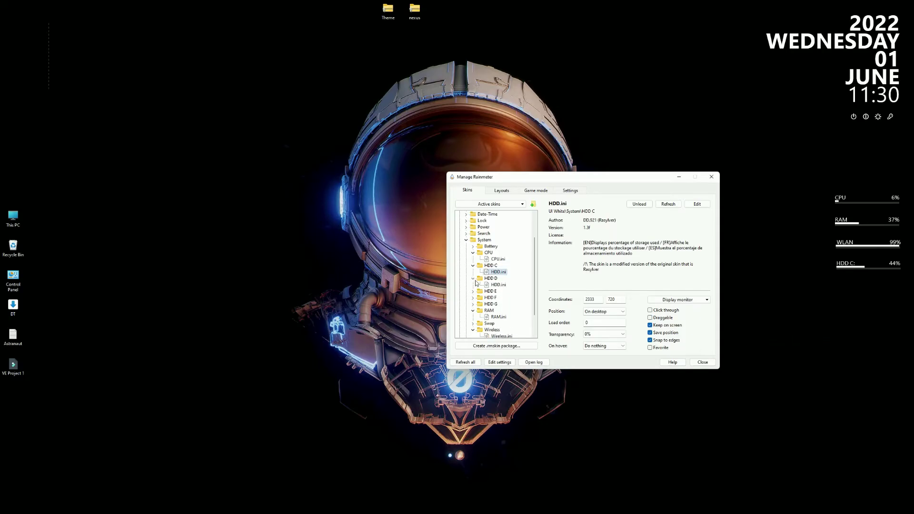
click(499, 285)
click(639, 204)
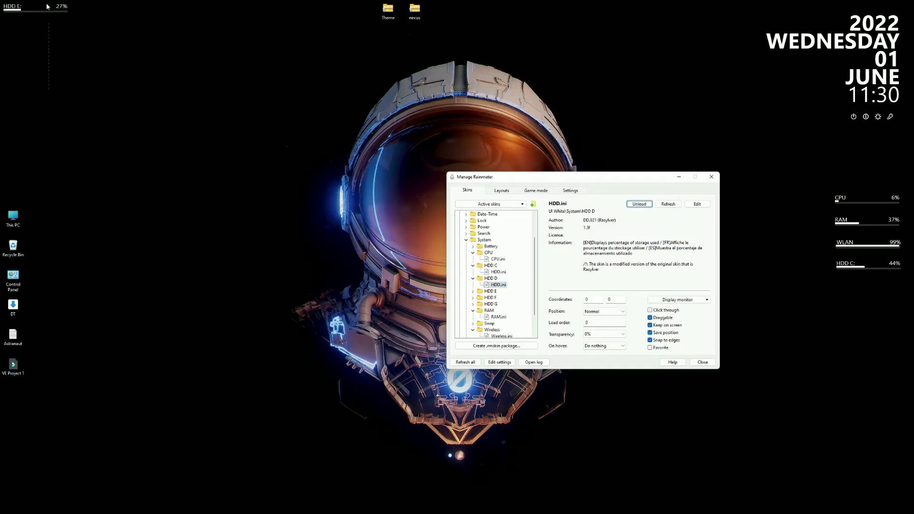
drag(17, 12, 848, 293)
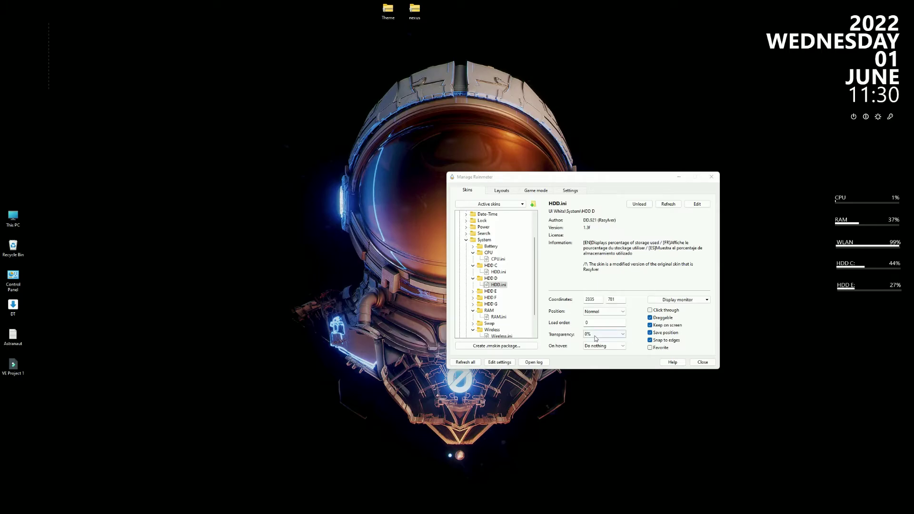
Set the HDD E meter to On desktop, uncheck Draggable, and collapse the System folder
click(596, 312)
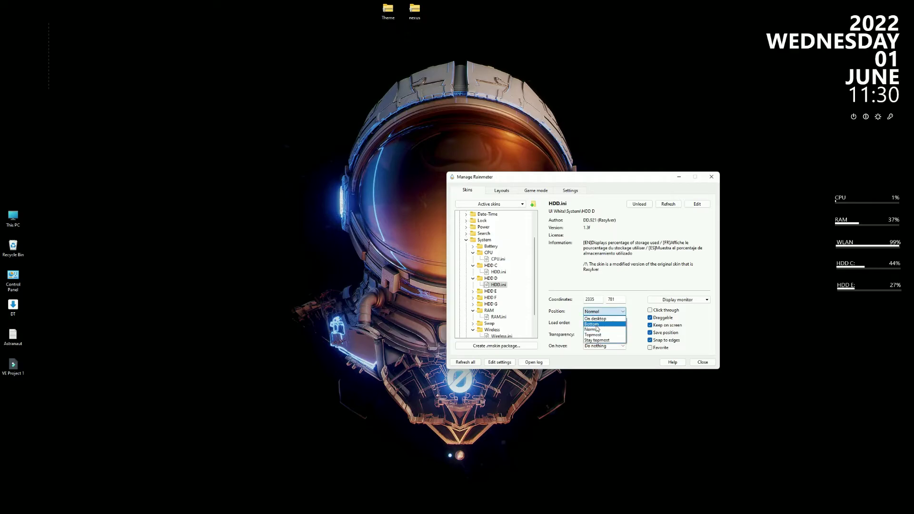
click(595, 318)
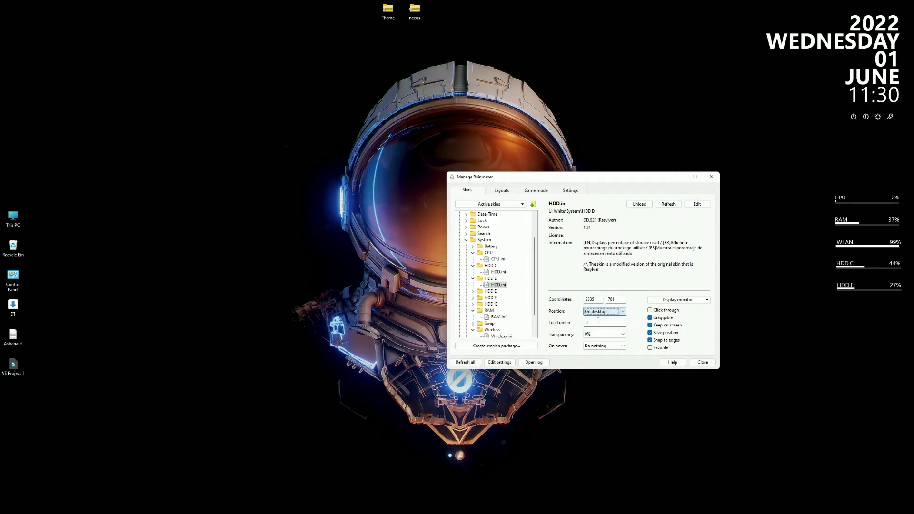
right_click(842, 291)
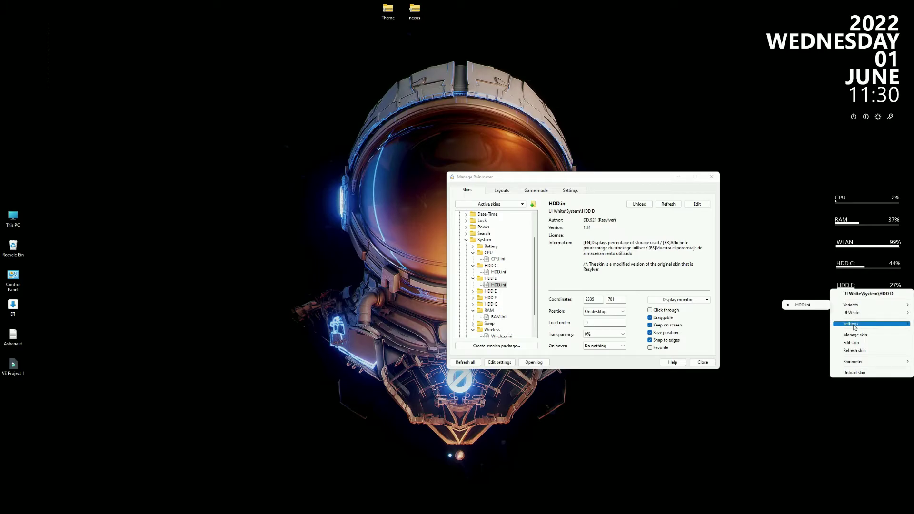
mouse_move(854, 328)
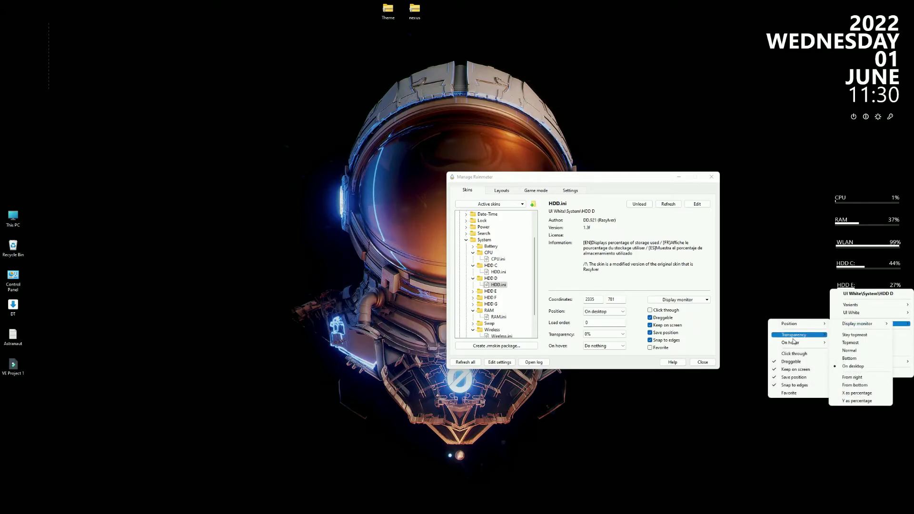
click(791, 362)
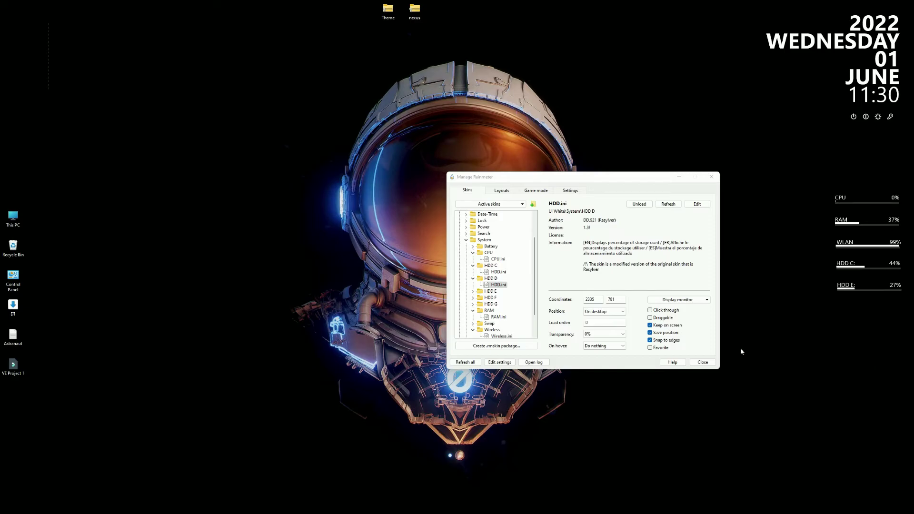
click(466, 241)
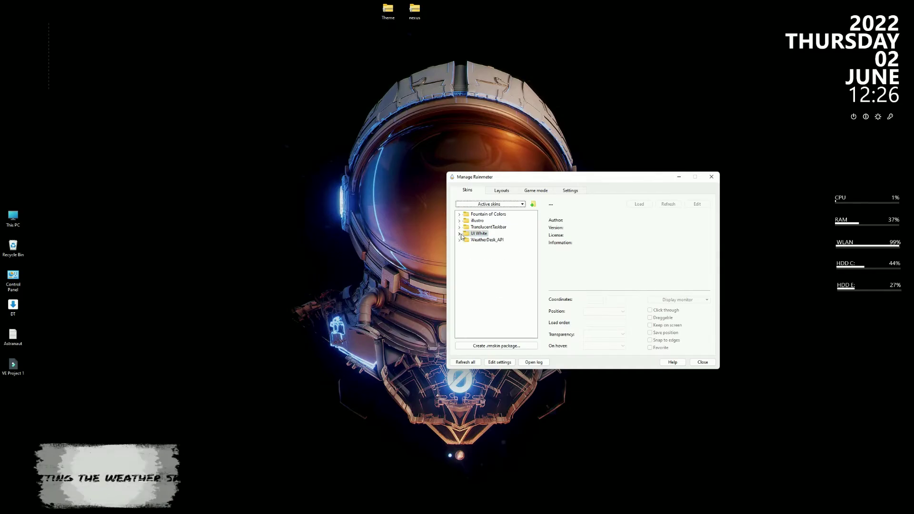
Load WeatherDesk_API's Language.ini, choose EnglishGB °C, close the picker, and expand Settings
click(460, 240)
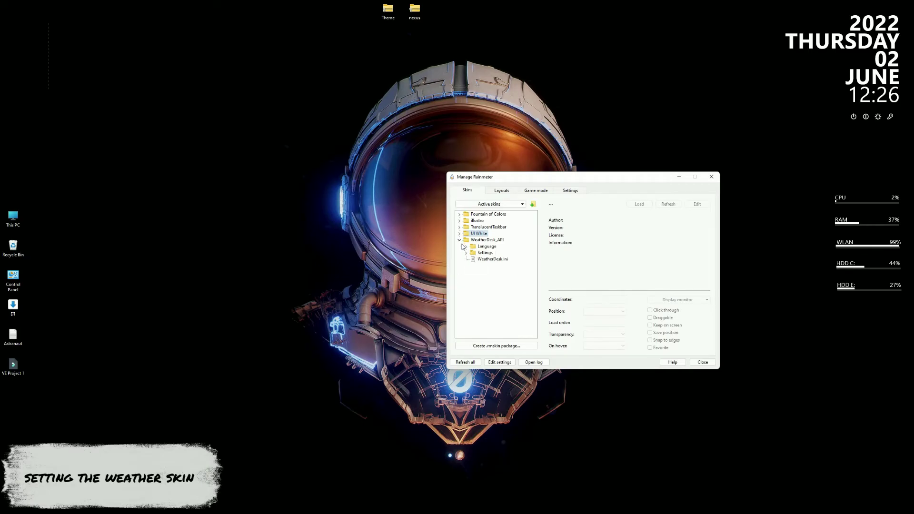
click(466, 247)
click(488, 254)
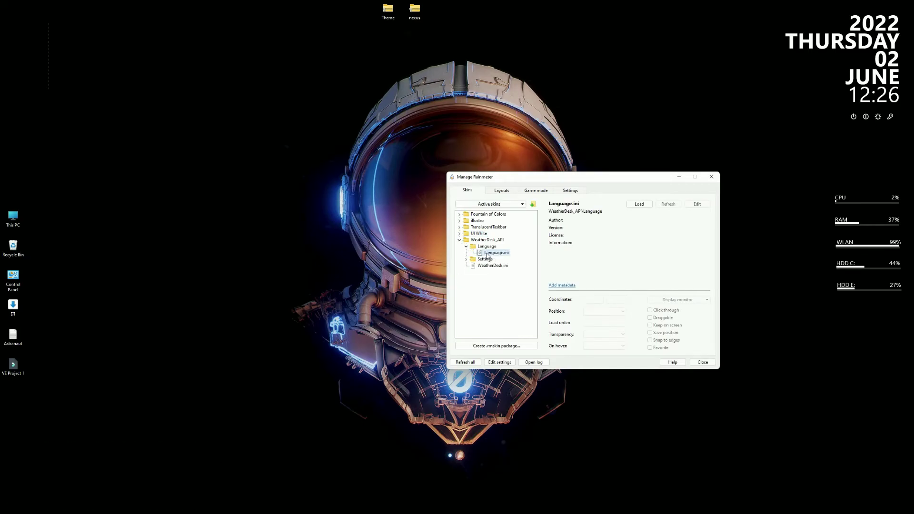
click(640, 204)
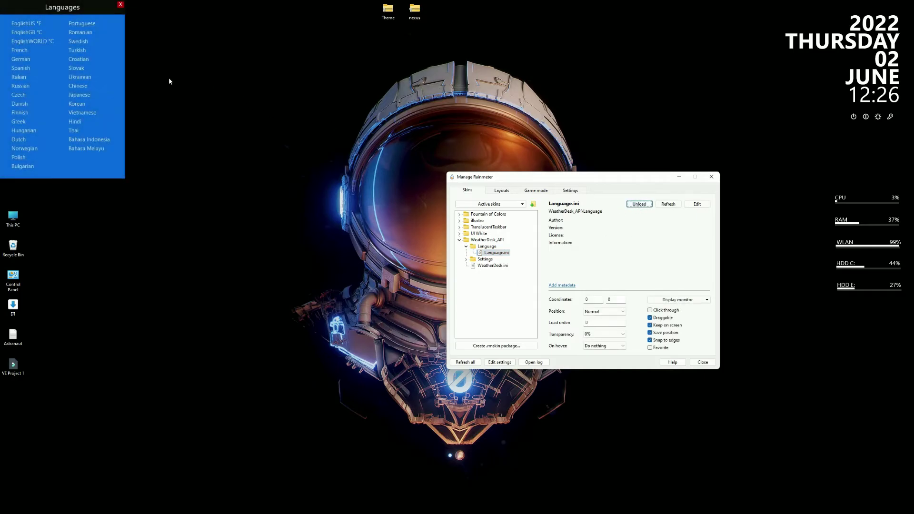
click(32, 34)
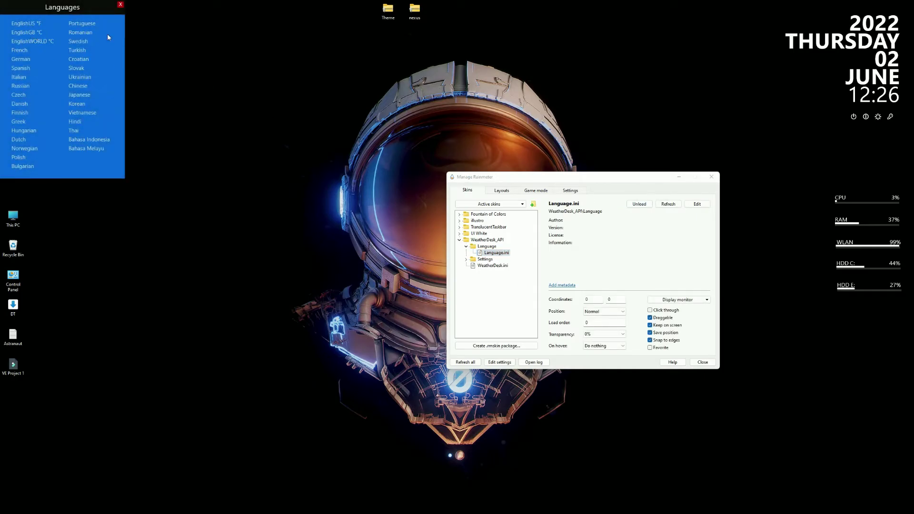
click(122, 6)
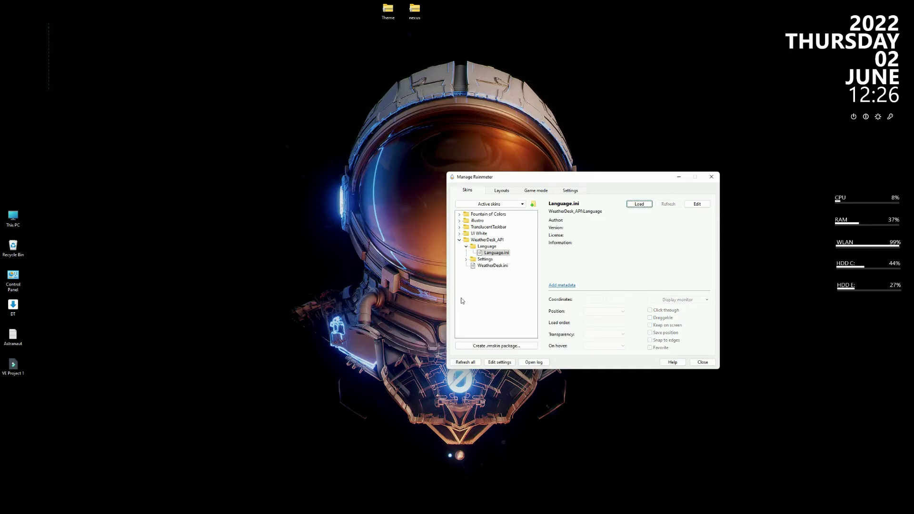
click(466, 260)
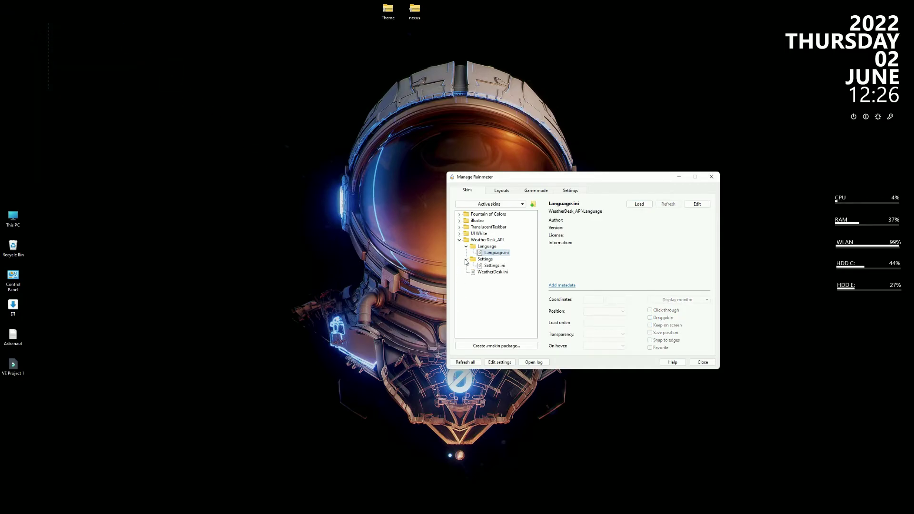
Load WeatherDesk Settings.ini and paste latitude 7.4675 from the Google results into LATITUDE
click(496, 265)
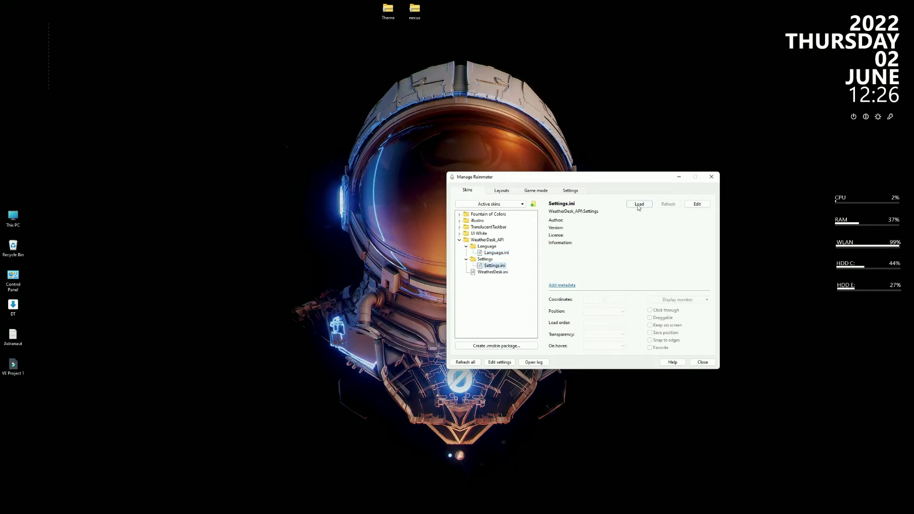
click(639, 205)
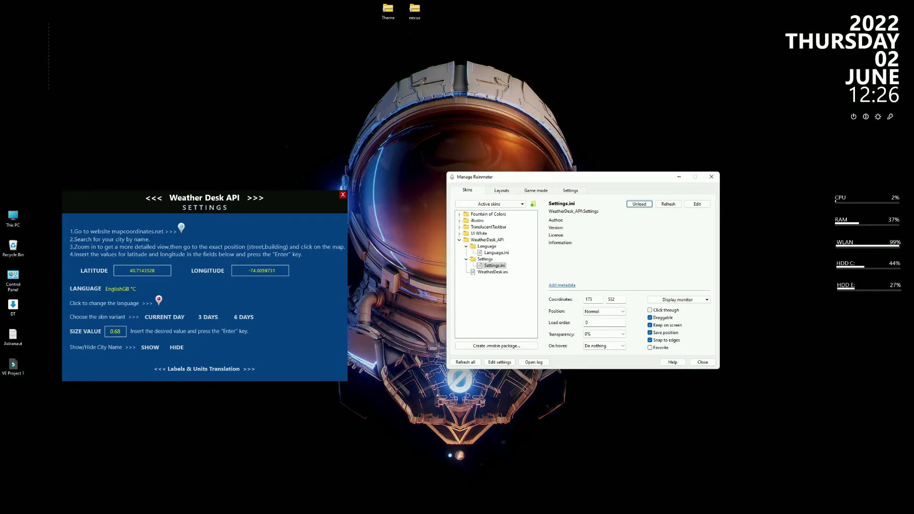
mouse_move(505, 512)
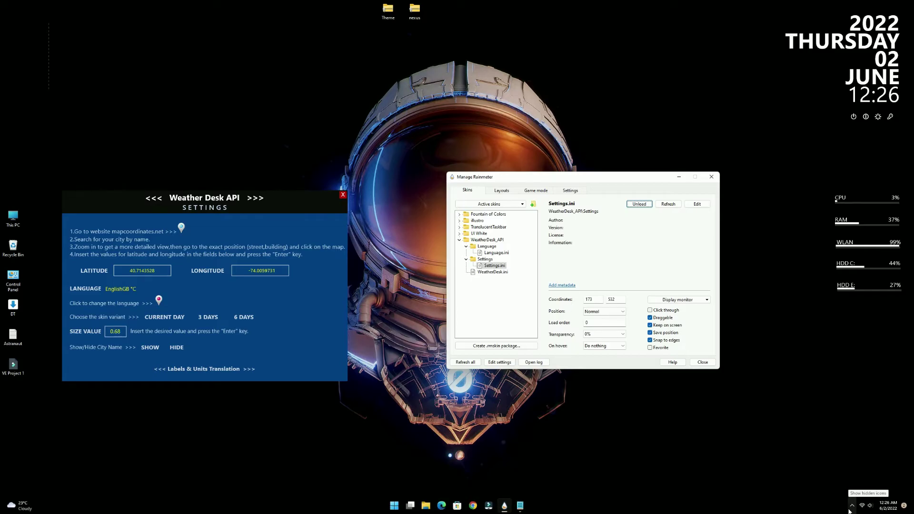
click(473, 505)
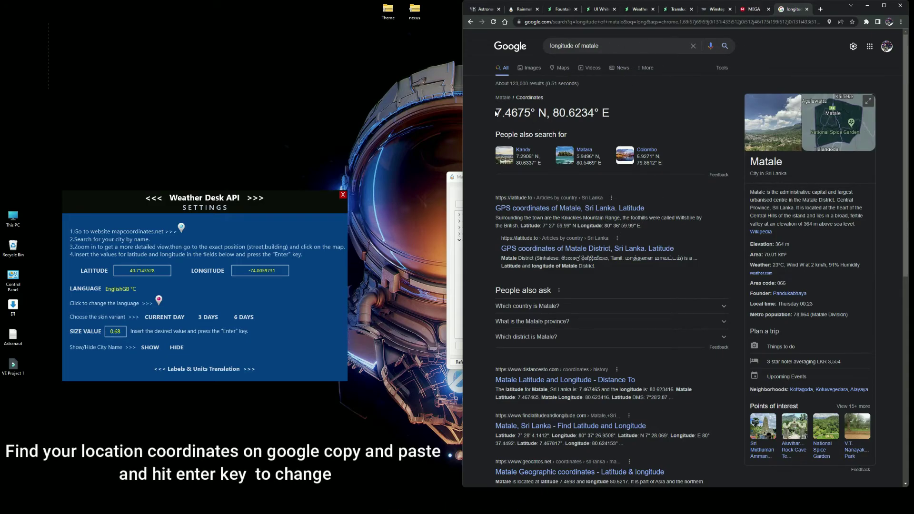
drag(496, 113, 530, 113)
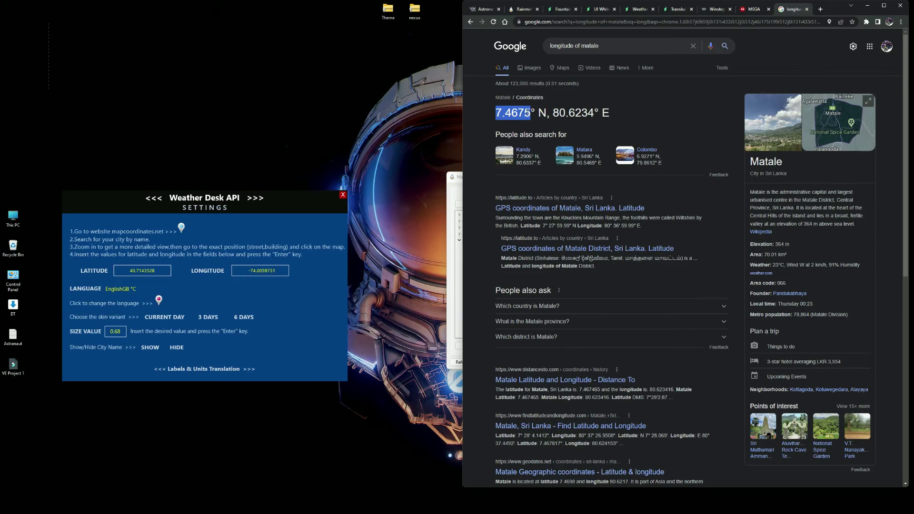
right_click(528, 115)
click(548, 120)
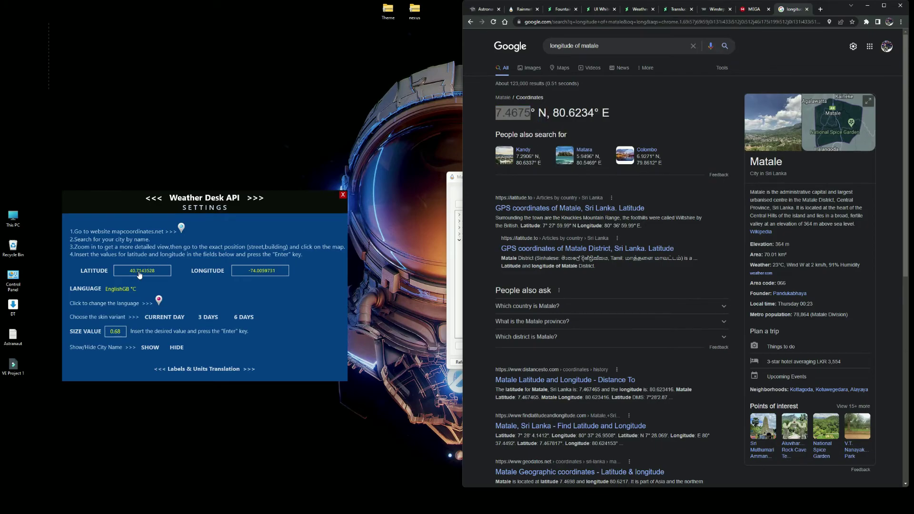
double_click(142, 271)
right_click(138, 270)
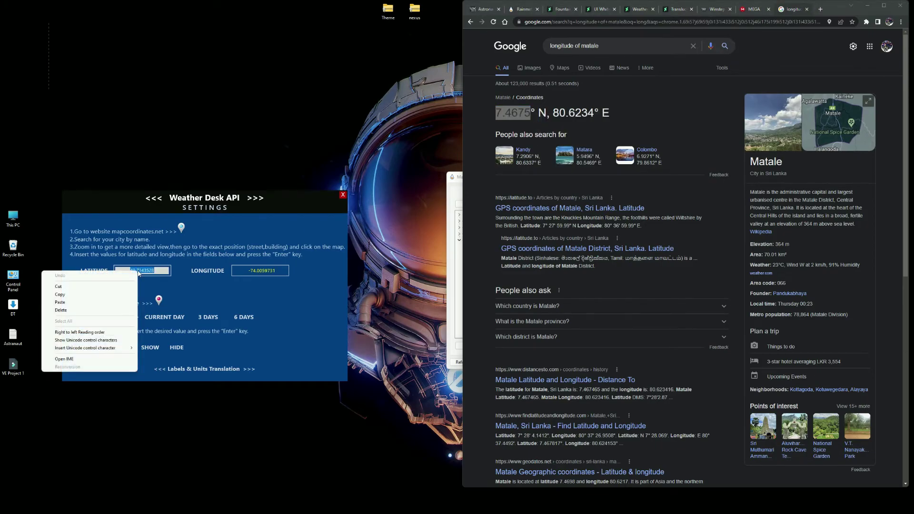
click(88, 302)
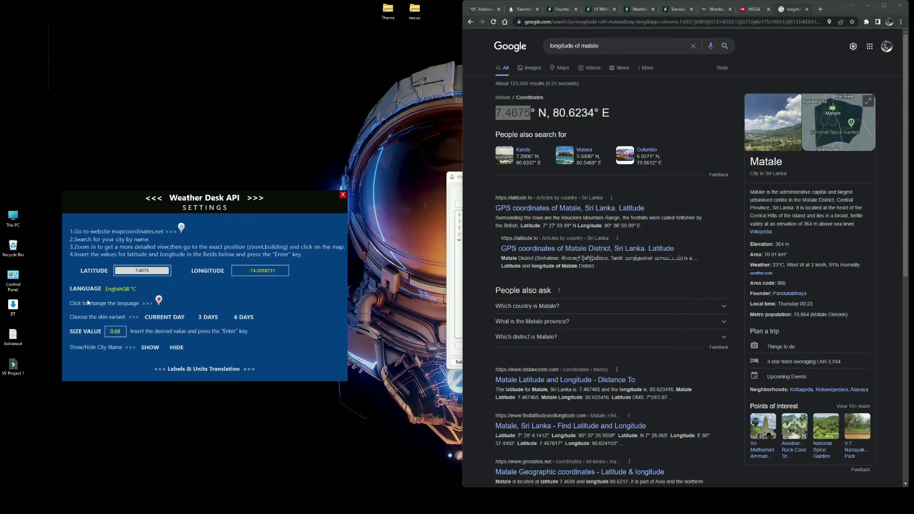
key(Return)
Copy longitude 80.6234 from the results and paste it into the LONGITUDE field
drag(554, 113, 592, 113)
right_click(589, 116)
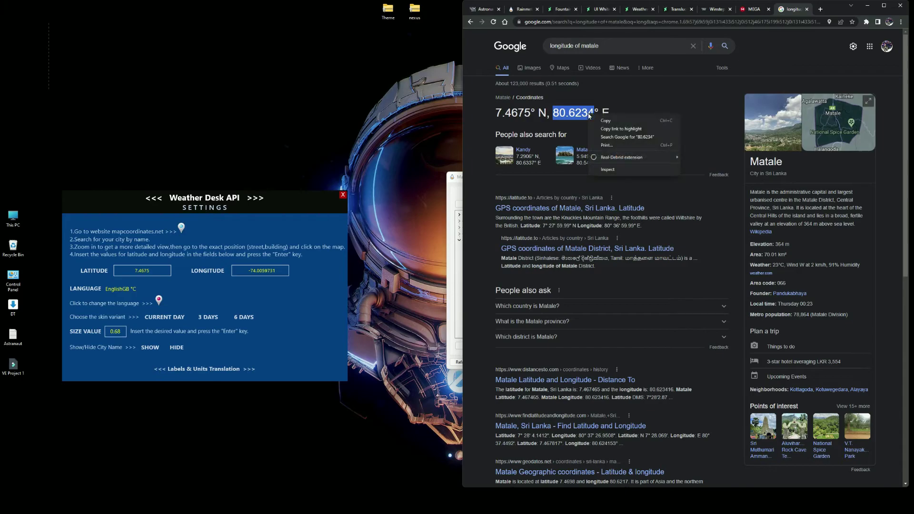
click(606, 121)
drag(242, 274, 271, 271)
click(273, 272)
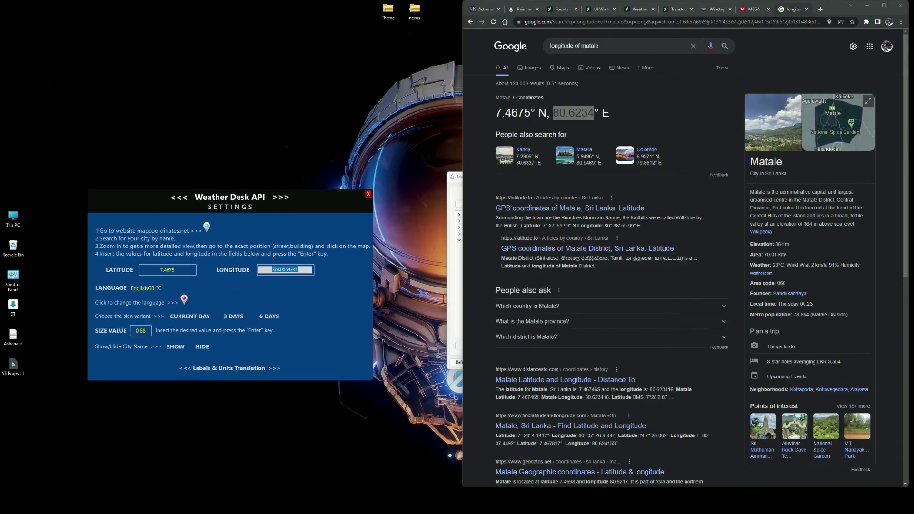
right_click(274, 270)
click(229, 303)
key(Return)
Set SIZE VALUE to 1 and close the weather settings panel
drag(133, 333, 134, 333)
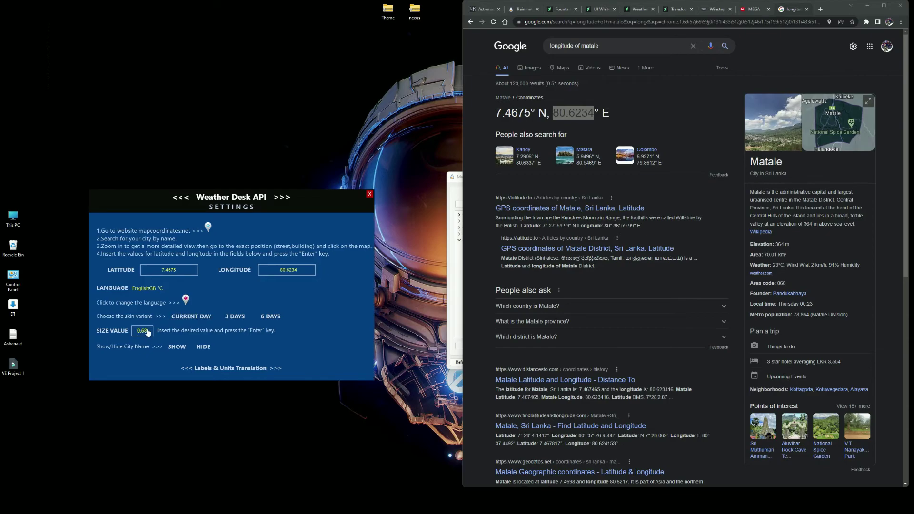
click(148, 332)
text(1)
key(Return)
click(373, 195)
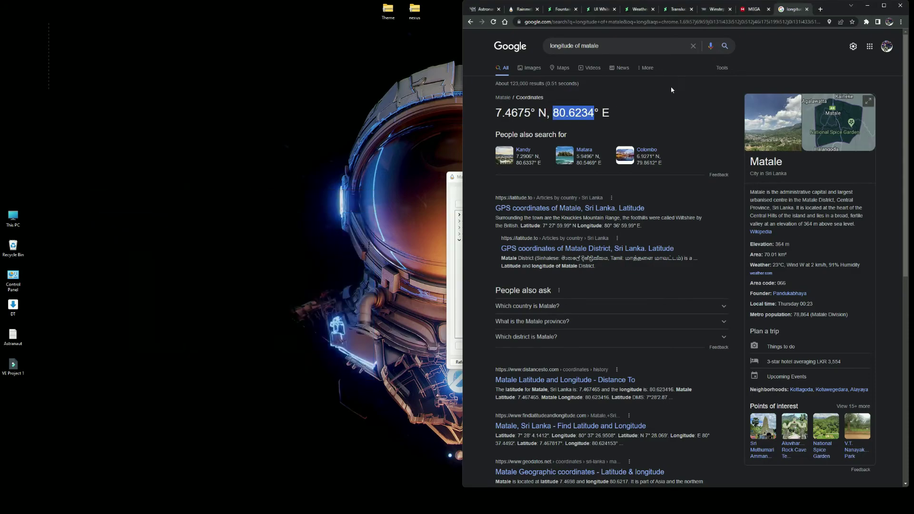
Close the browser, load WeatherDesk.ini, and place the weather widget near the top-left corner
click(900, 6)
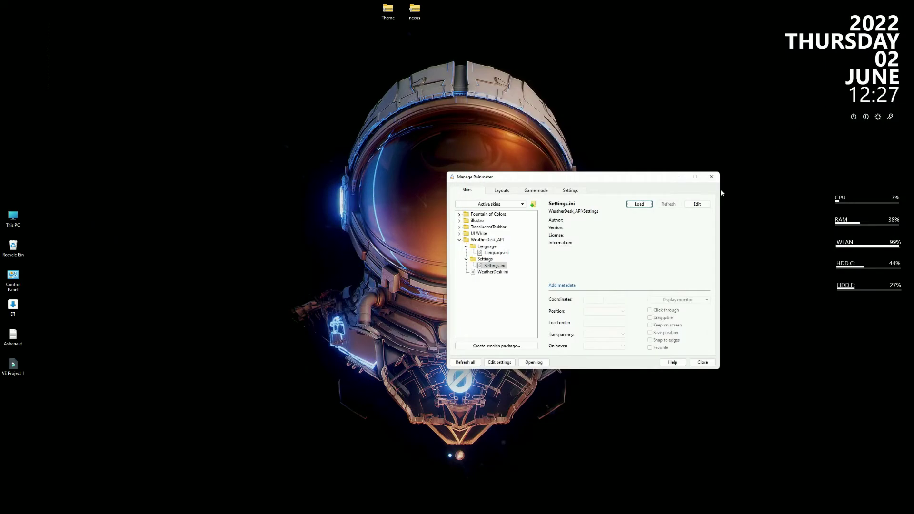
click(503, 273)
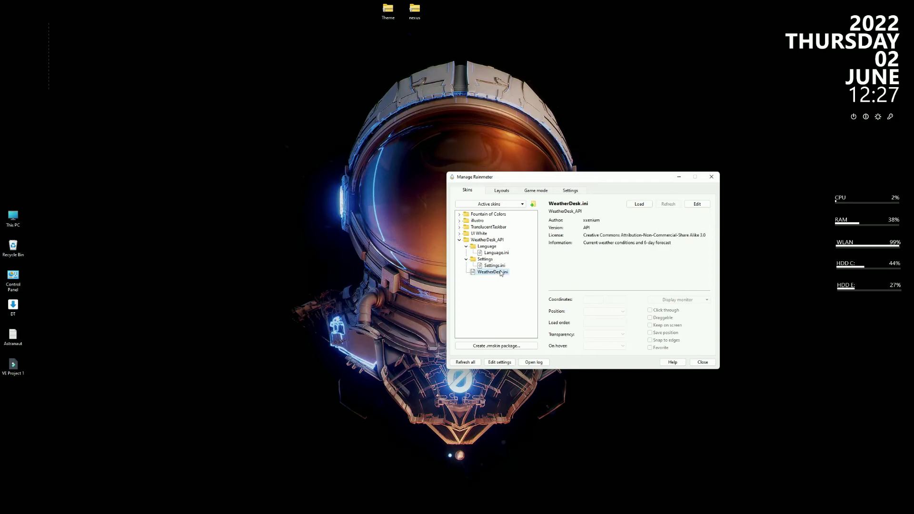
click(637, 204)
drag(17, 52, 72, 49)
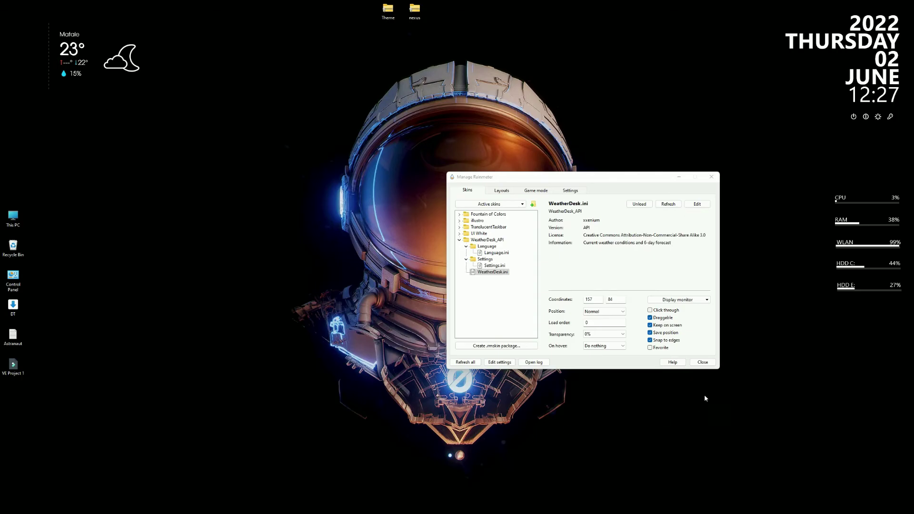
Set the weather widget's Position to Bottom, uncheck Draggable, collapse its folders, and close the manager
click(622, 312)
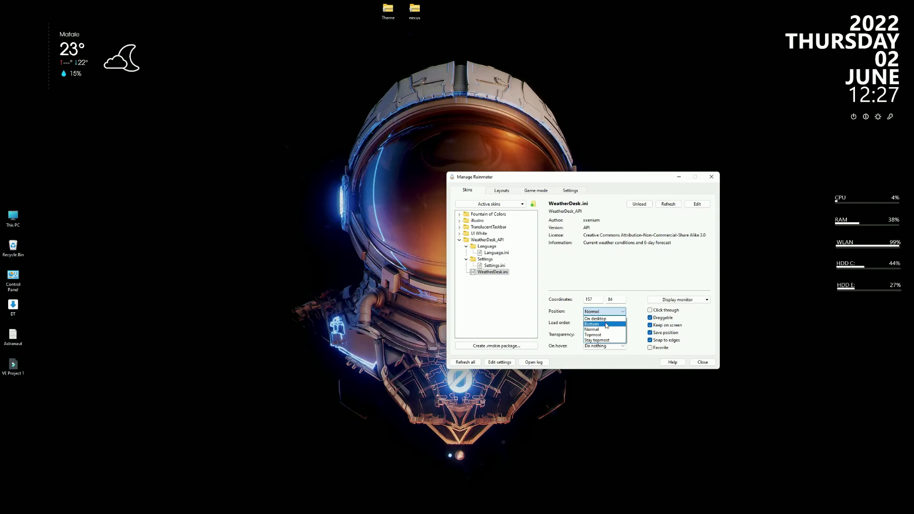
click(606, 324)
click(651, 318)
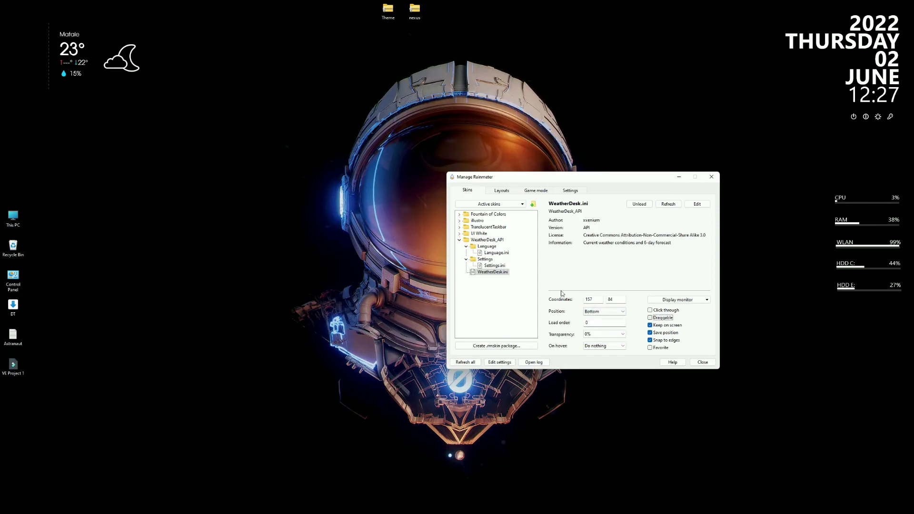
click(466, 247)
click(460, 240)
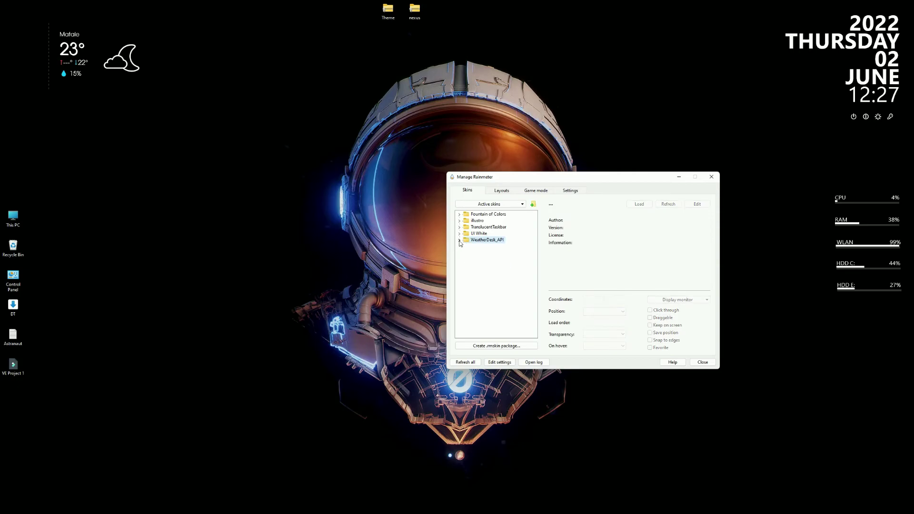
click(700, 362)
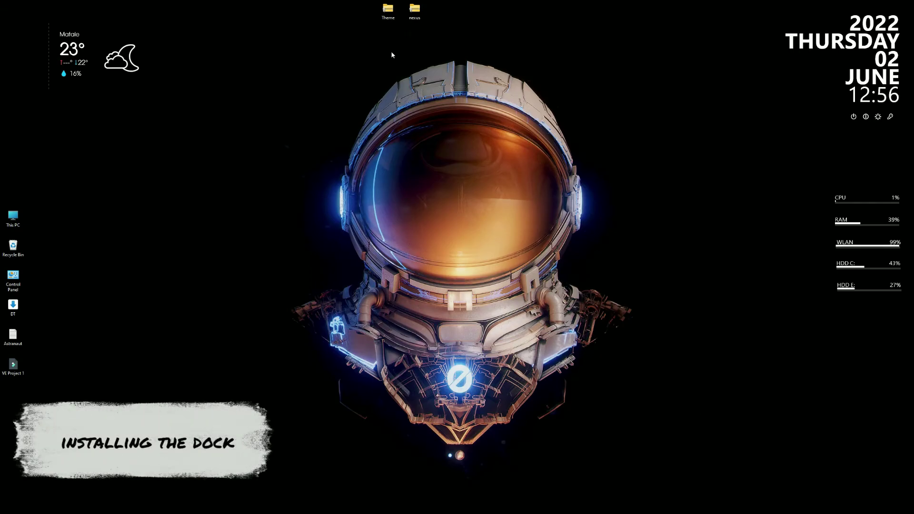
Open the Theme archive from the desktop and copy its Theme folder
double_click(388, 10)
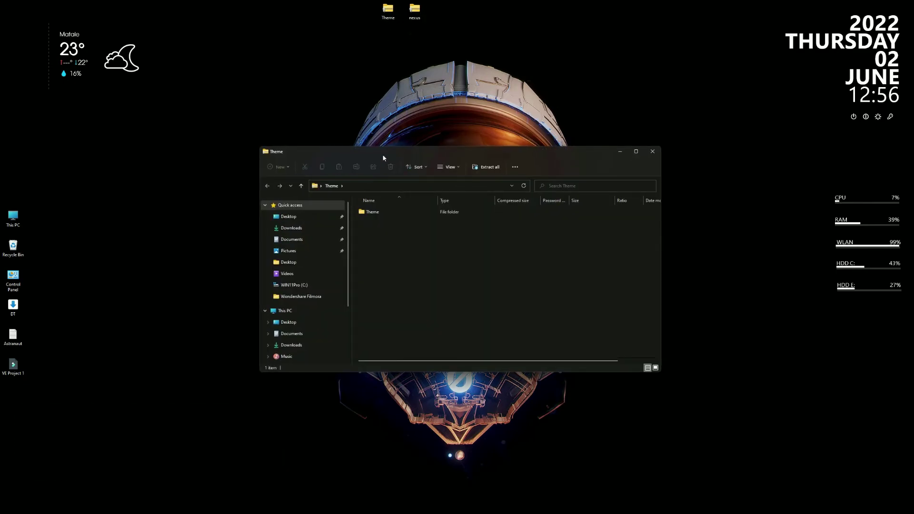
click(375, 215)
right_click(374, 214)
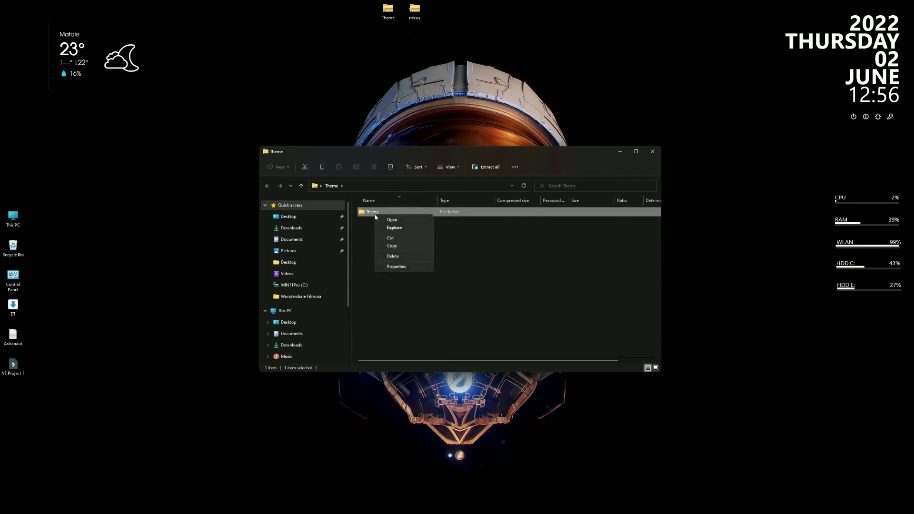
click(393, 247)
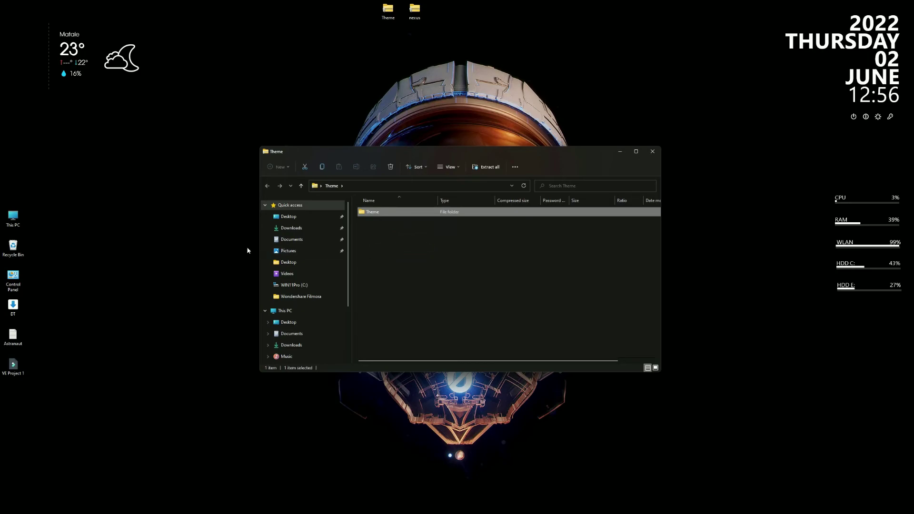
Paste the Theme folder onto the WIN11Pro (C:) drive and close both Explorer windows
double_click(14, 218)
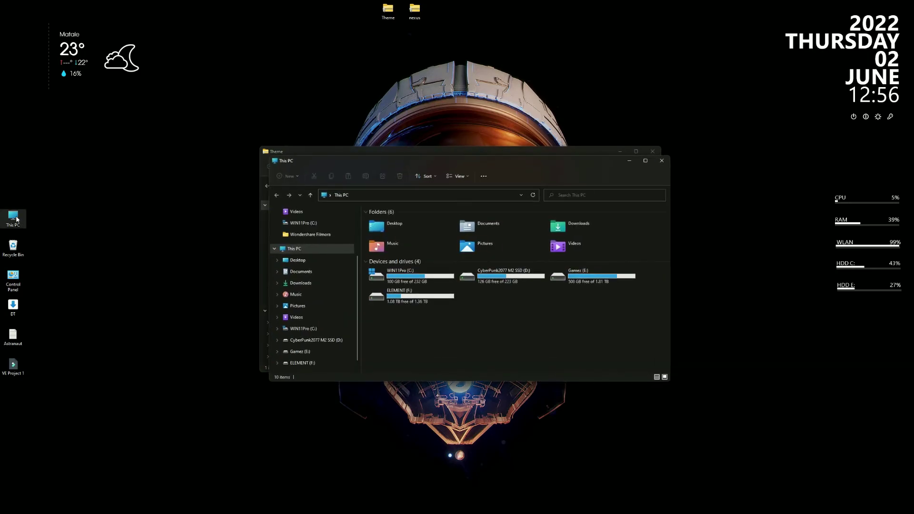
double_click(393, 271)
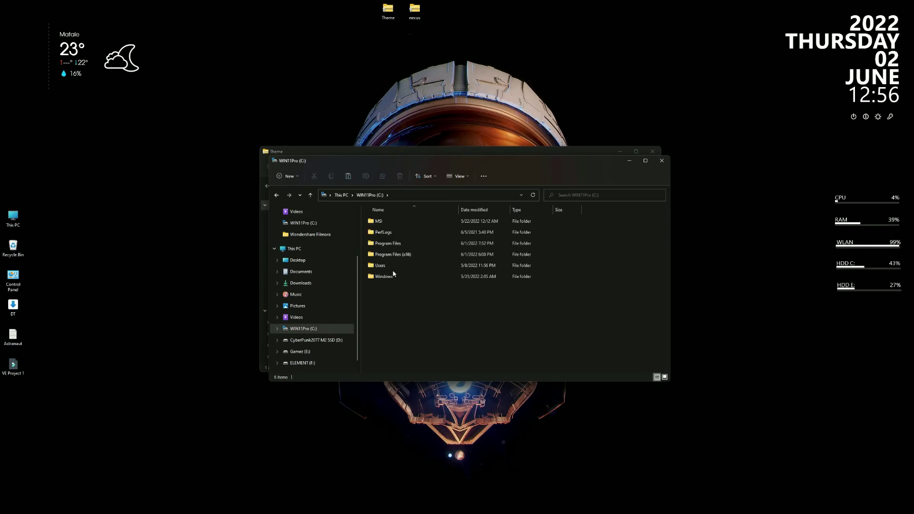
right_click(404, 316)
click(414, 322)
click(665, 163)
click(654, 152)
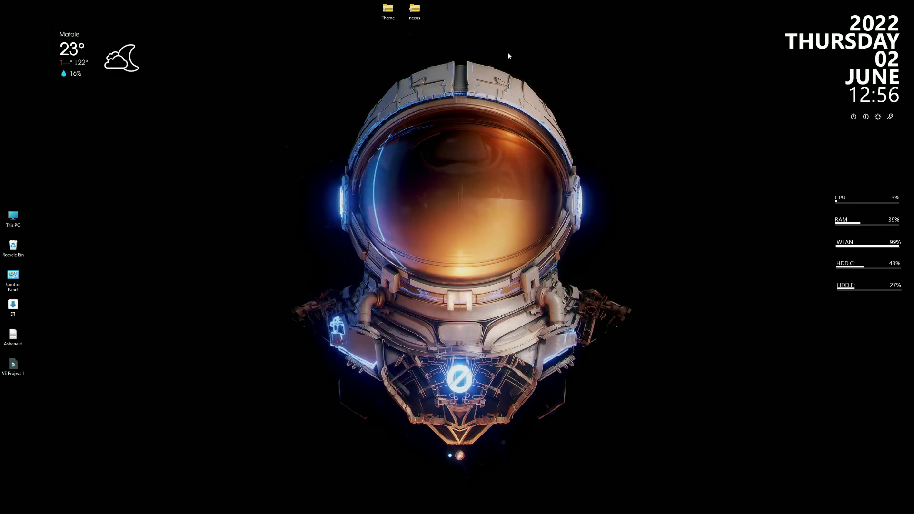
Run NexusSetup from the nexus archive, approve the UAC prompt, and keep English
double_click(416, 10)
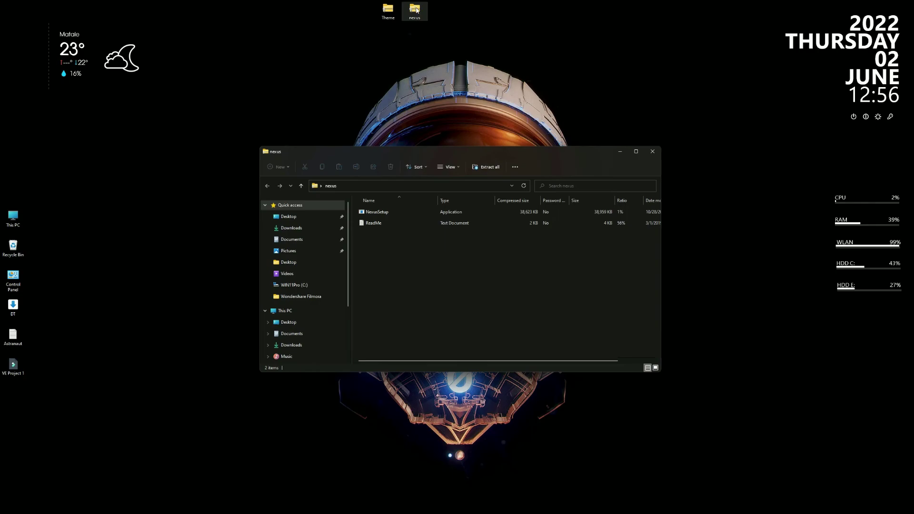
double_click(384, 212)
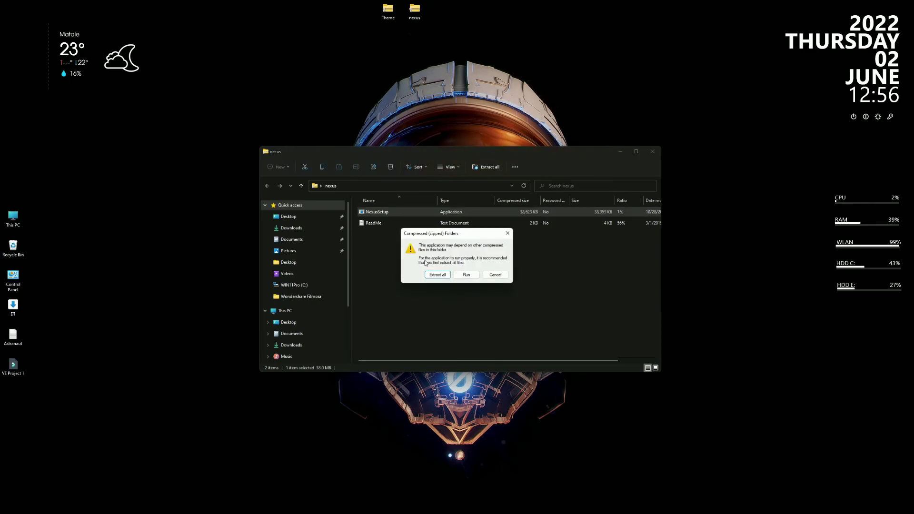
click(467, 275)
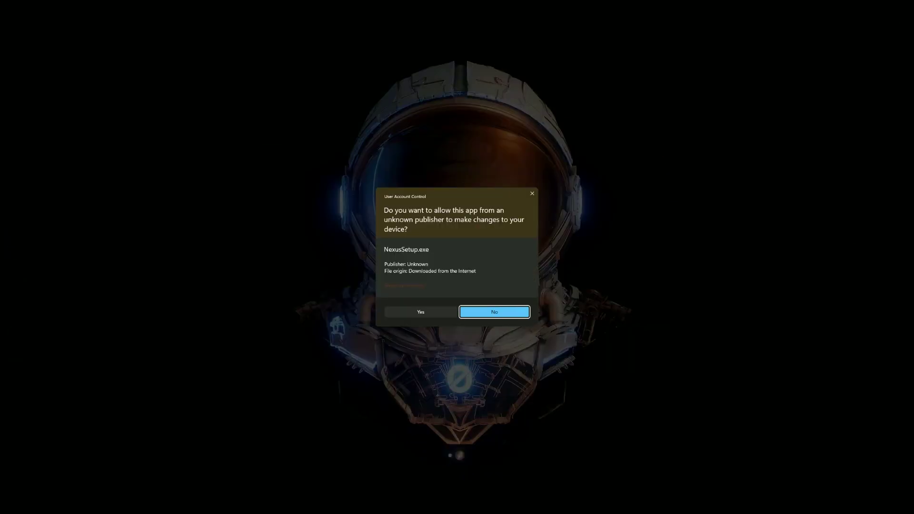
click(421, 312)
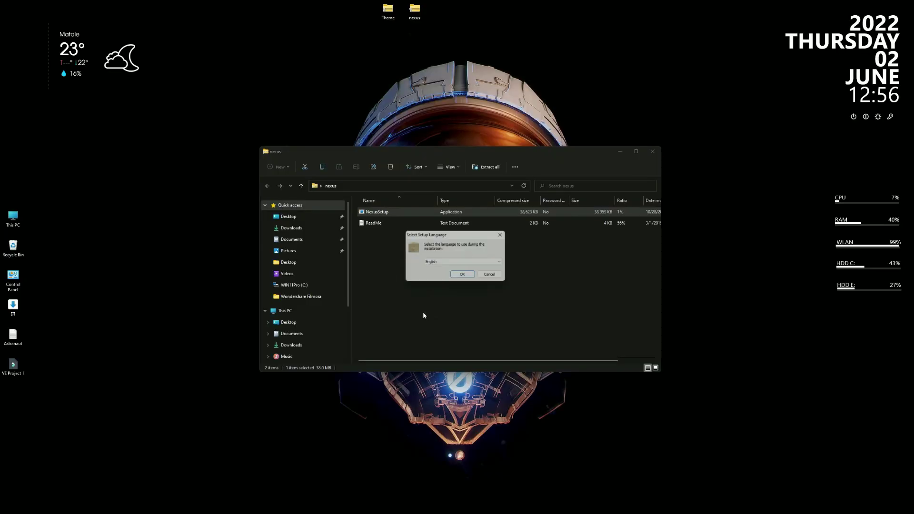
click(466, 277)
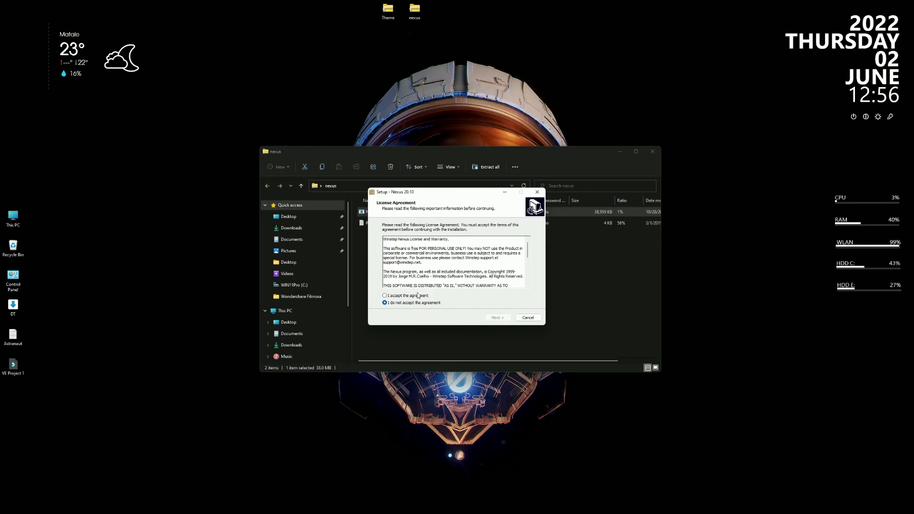
Accept the licence, keep the default folder and Start Menu folder, install, and close the archive
click(411, 296)
click(495, 318)
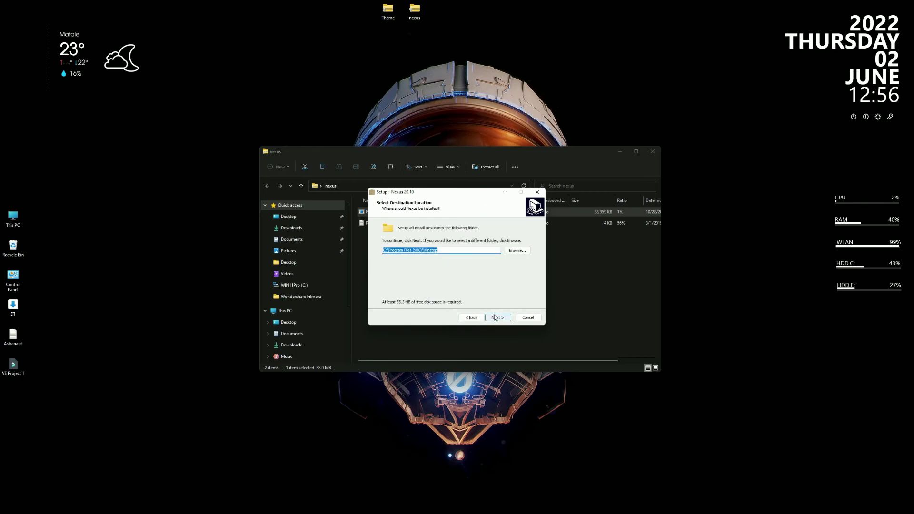
click(498, 318)
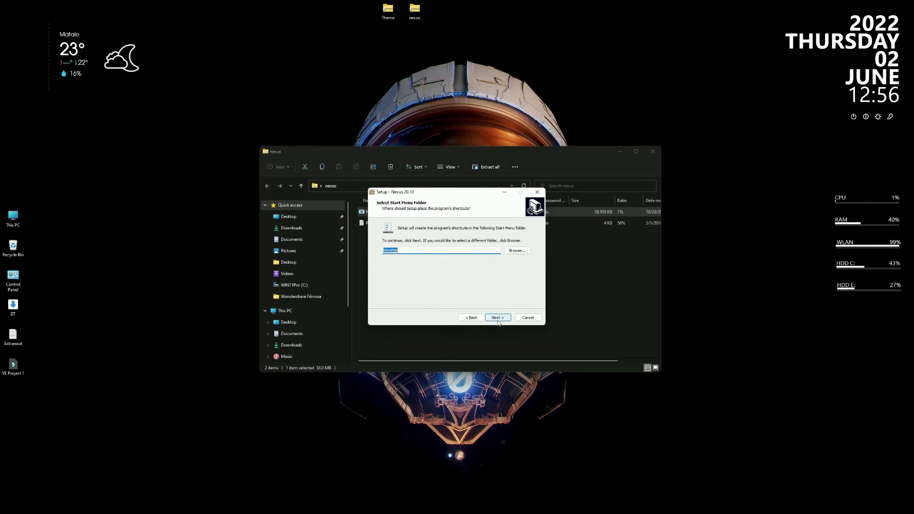
click(499, 323)
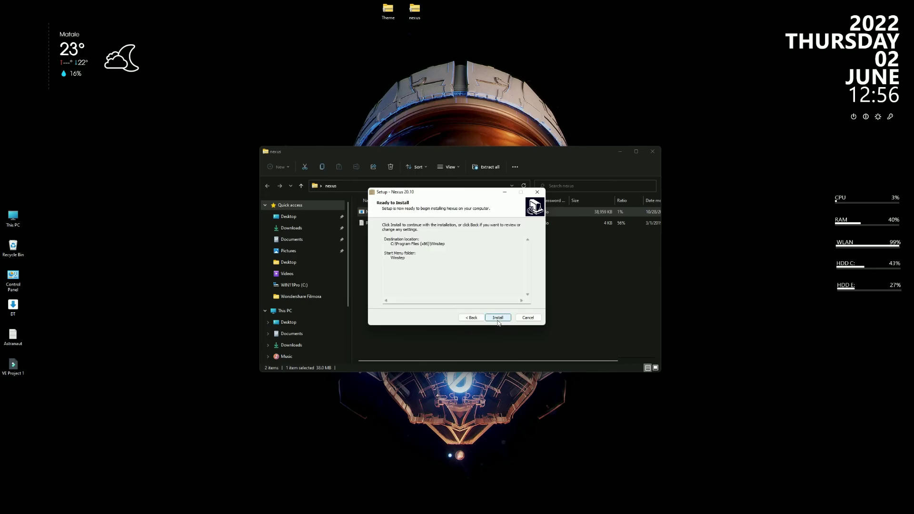
click(498, 321)
click(653, 151)
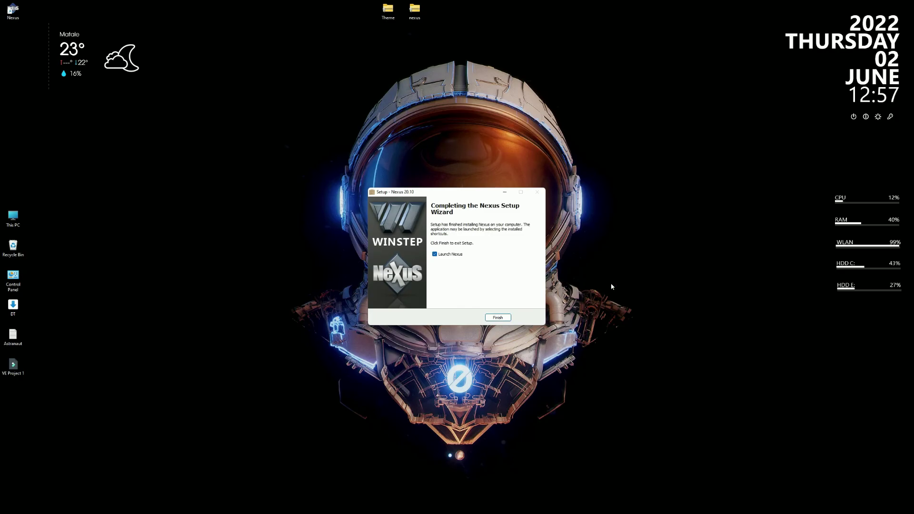
Launch the Nexus dock and restore its settings from C:\Theme\1440p wsbackup
click(498, 318)
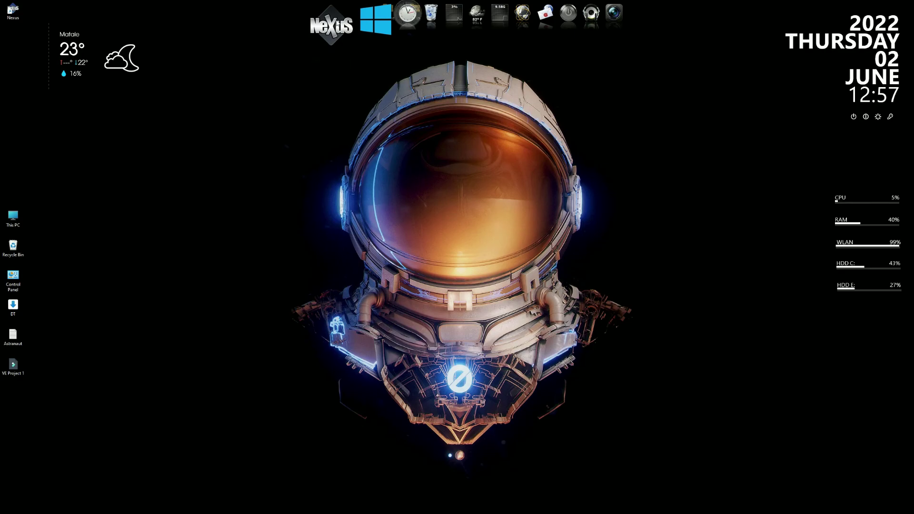
click(337, 22)
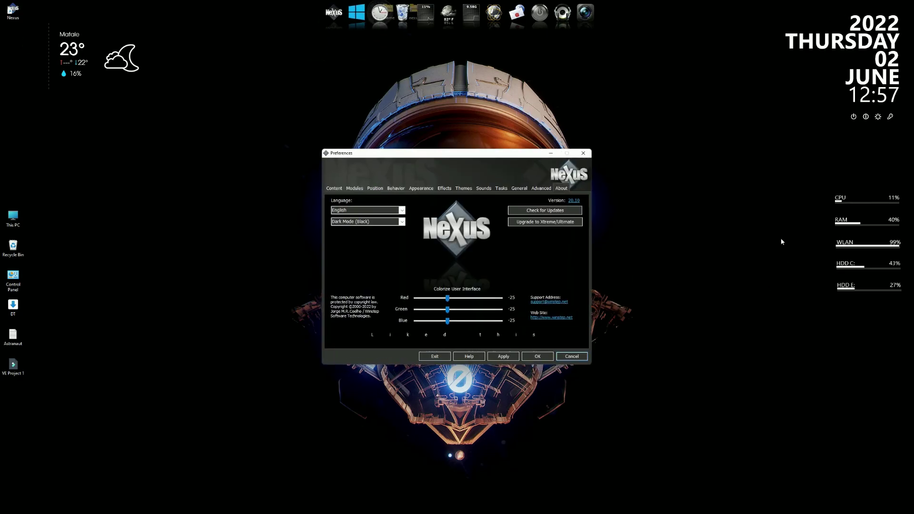
click(541, 190)
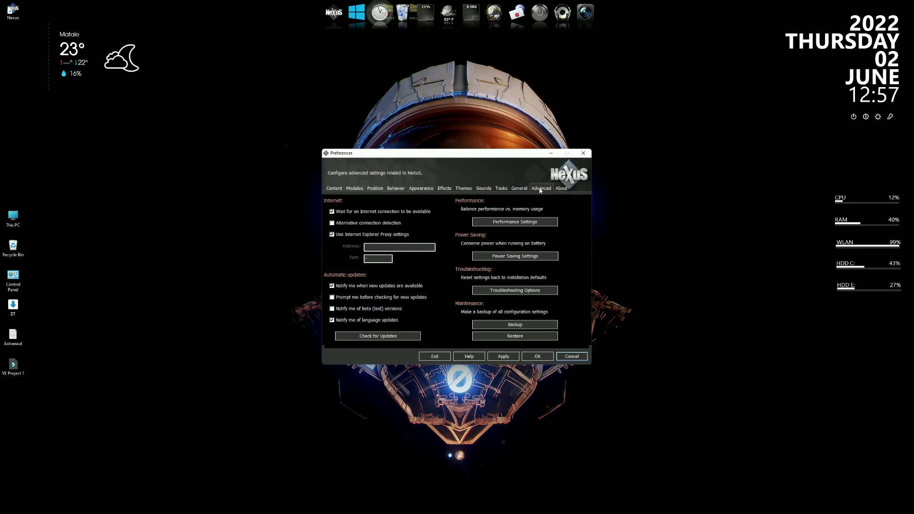
click(522, 337)
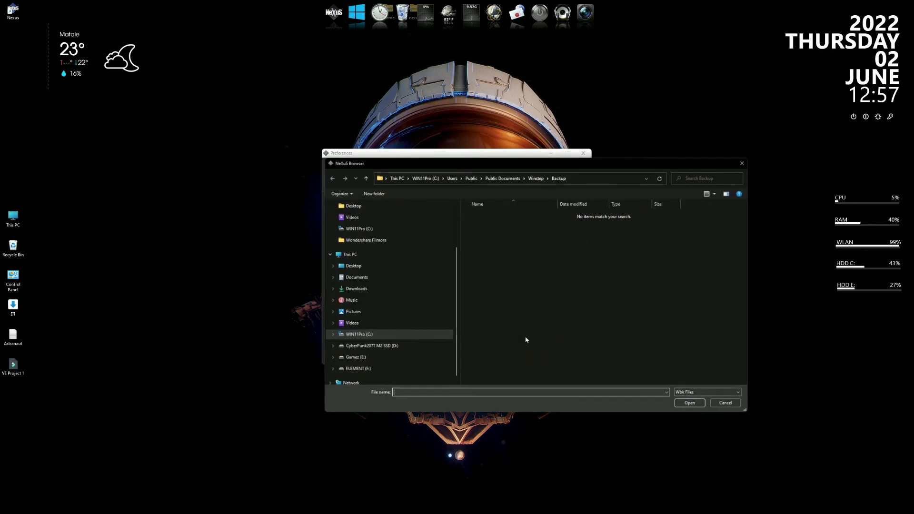
click(353, 335)
double_click(490, 262)
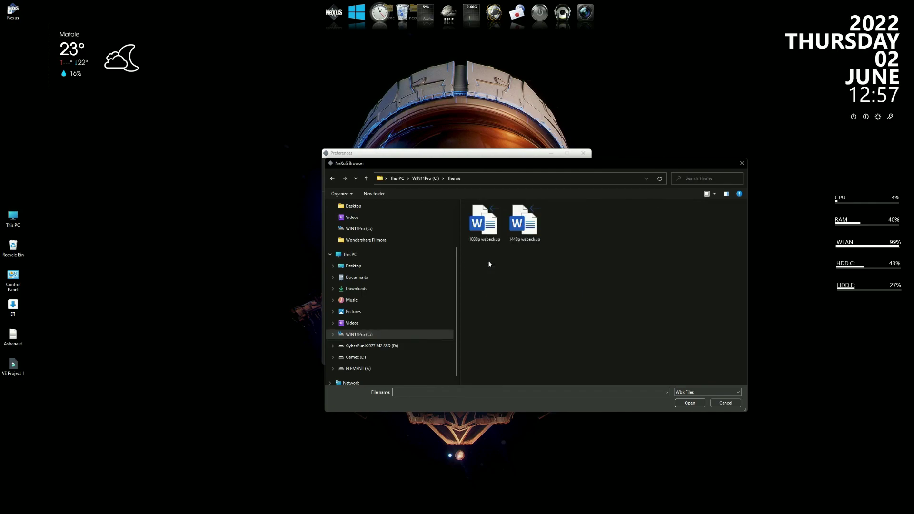
click(524, 222)
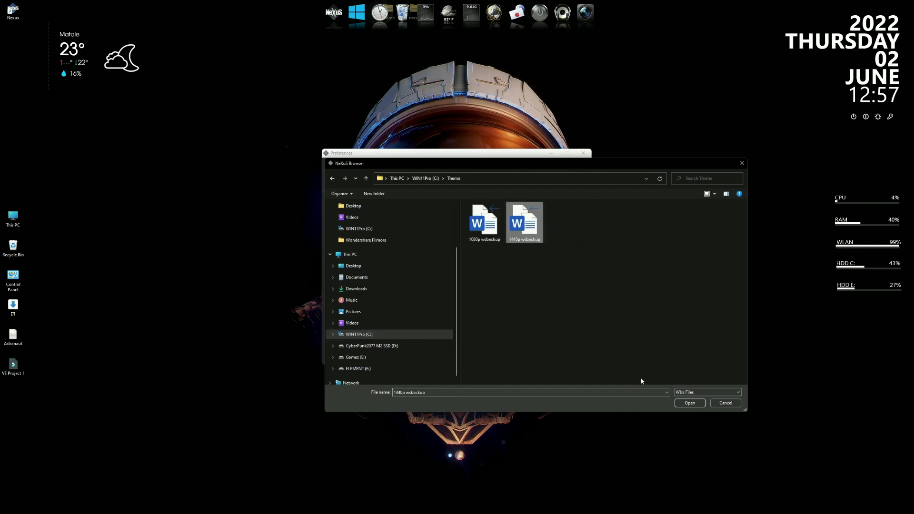
click(690, 403)
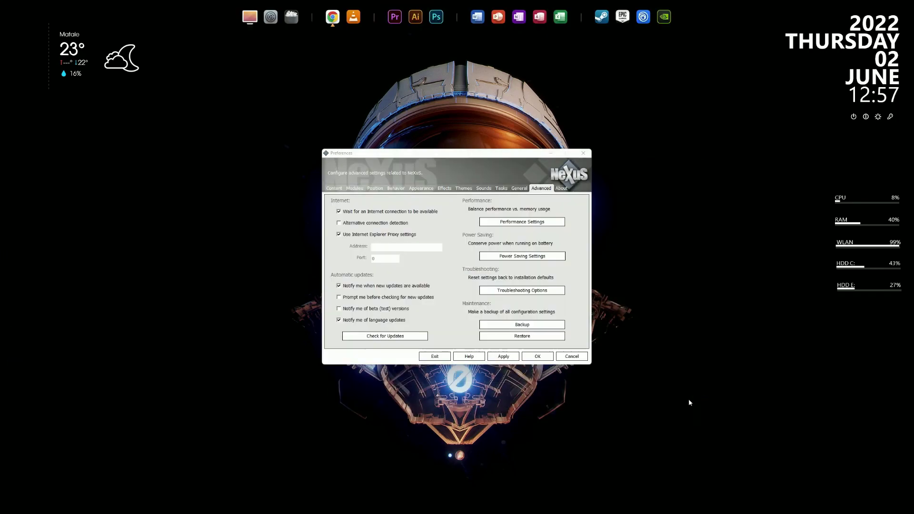
click(536, 358)
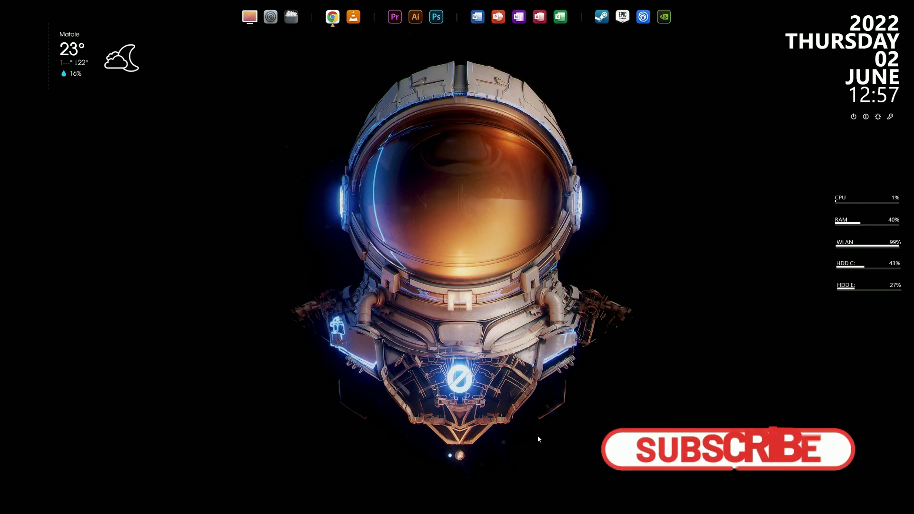
mouse_move(494, 507)
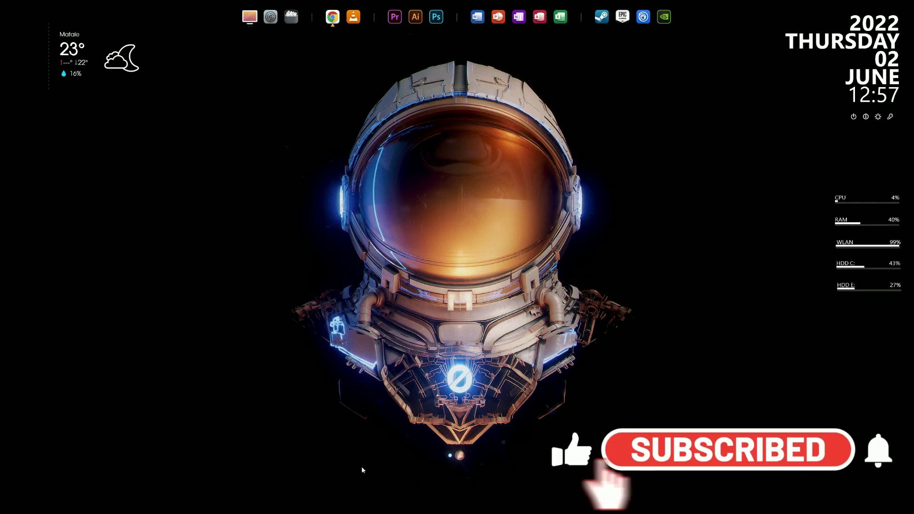